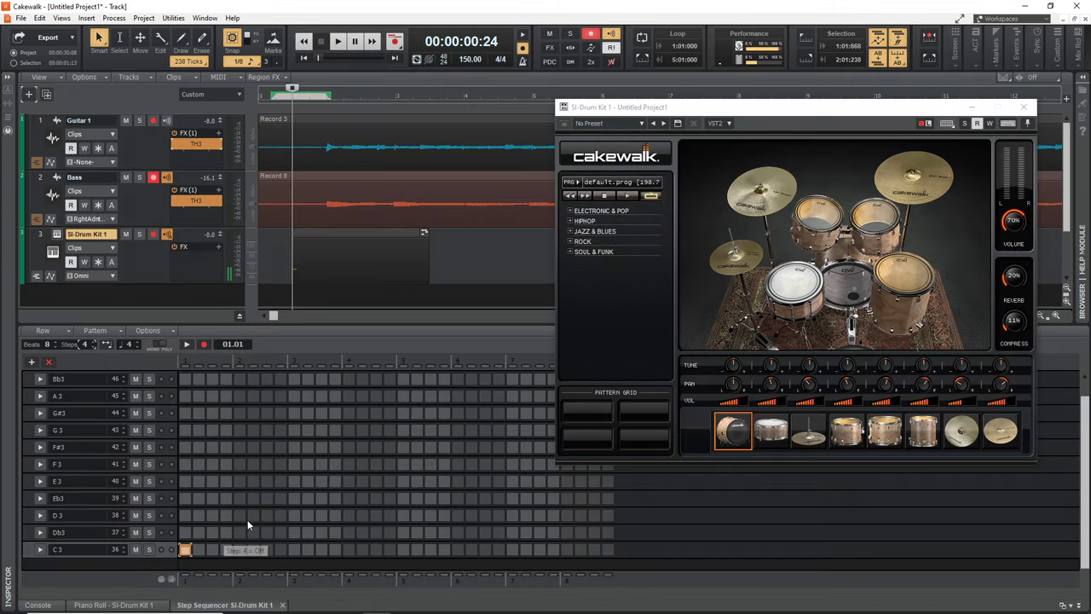
- Add C 3 kick drum hits on beats 2, 3 and 4 of the step sequencer pattern
click(239, 515)
click(294, 549)
click(349, 549)
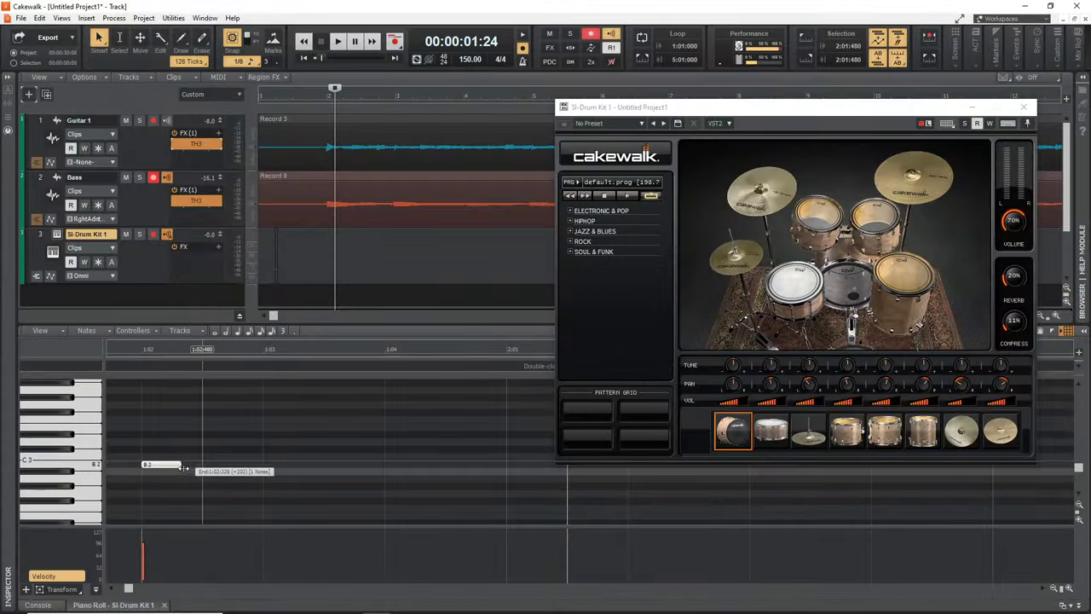
- Position the B 2 note at 1:02:000 in the drum kit's piano roll and place a higher note near the third beat
click(170, 465)
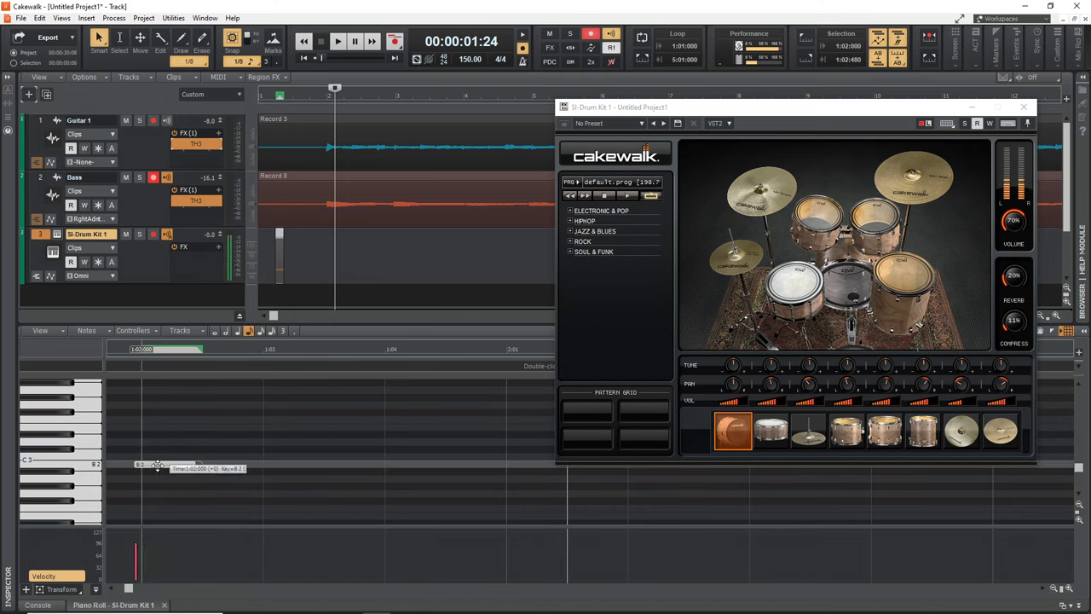
click(273, 442)
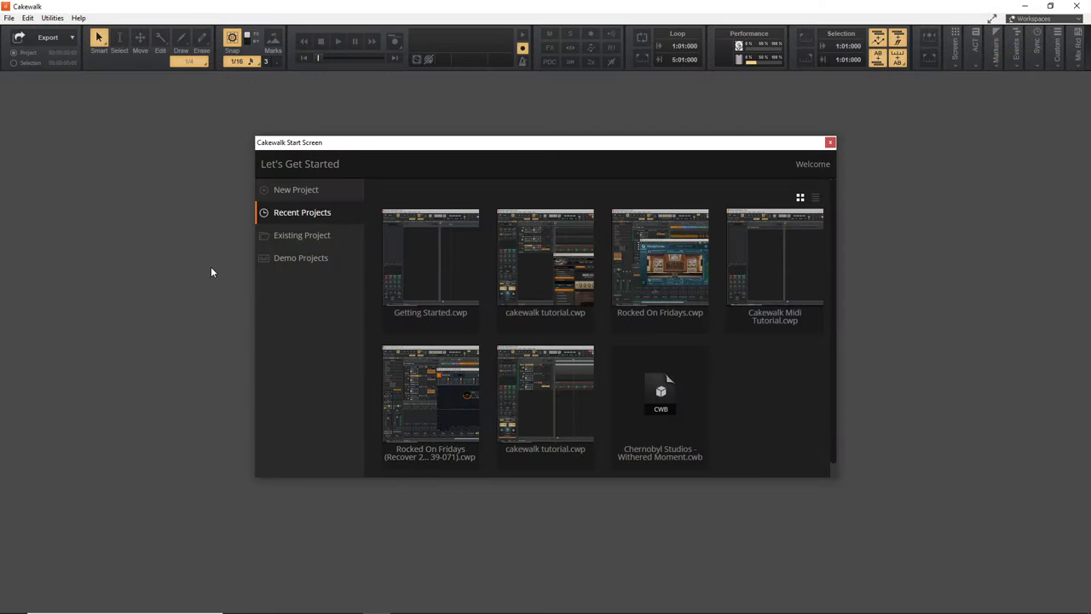
- Set the audio driver mode for playback and recording to ASIO in the preferences
click(28, 18)
click(50, 30)
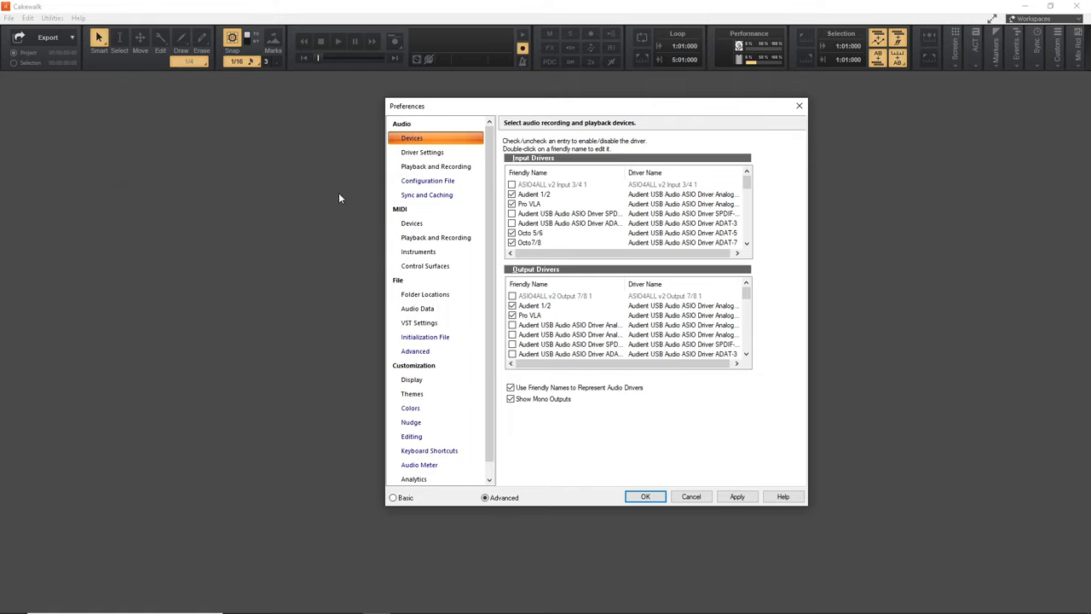
click(423, 167)
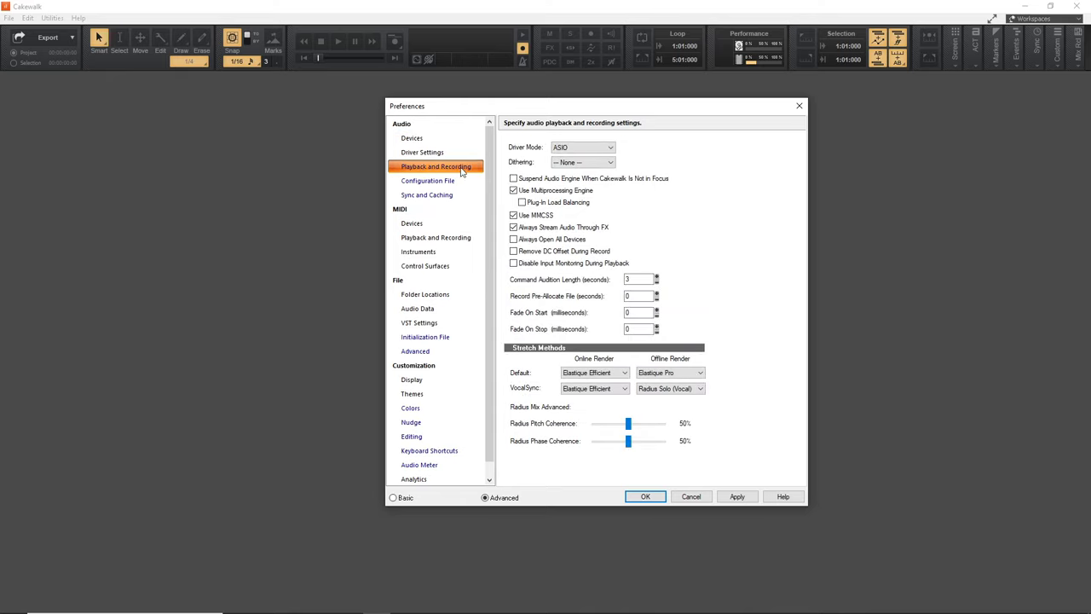
click(567, 149)
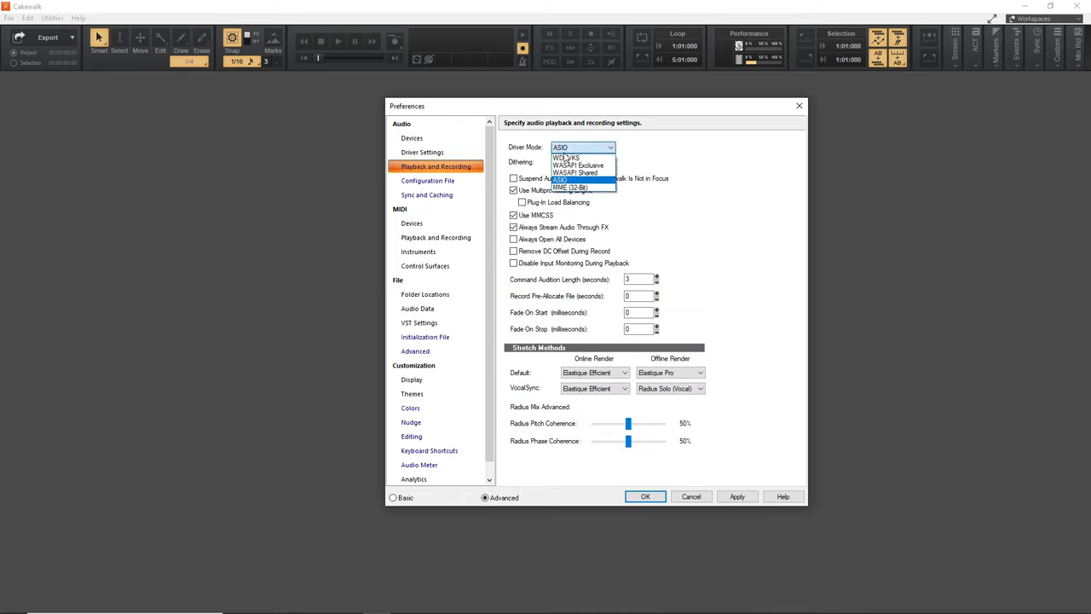
click(587, 181)
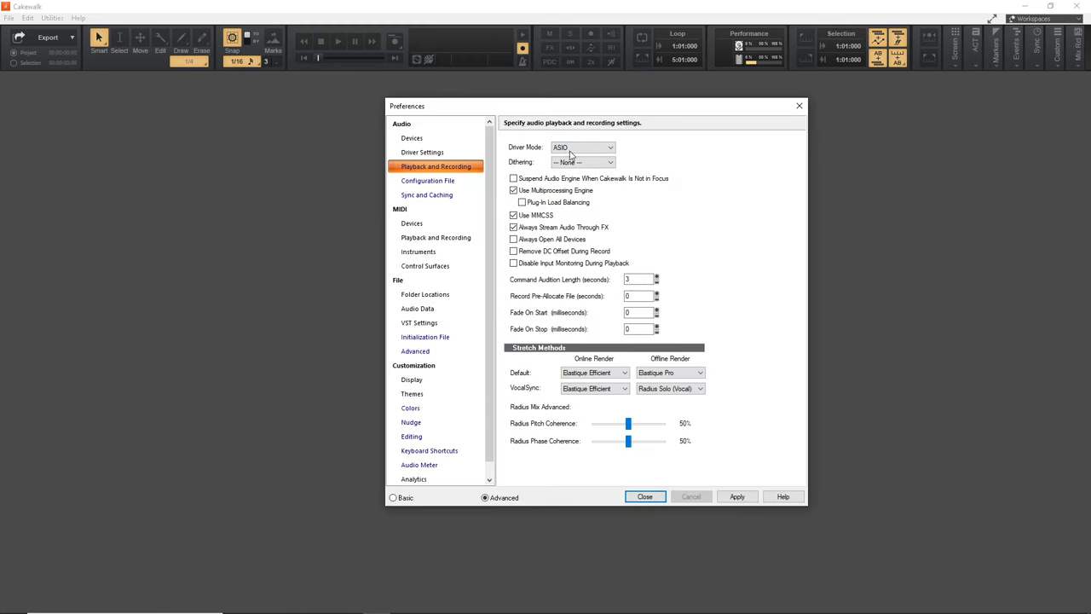
- Review which input and output drivers are enabled among the audio devices
click(411, 143)
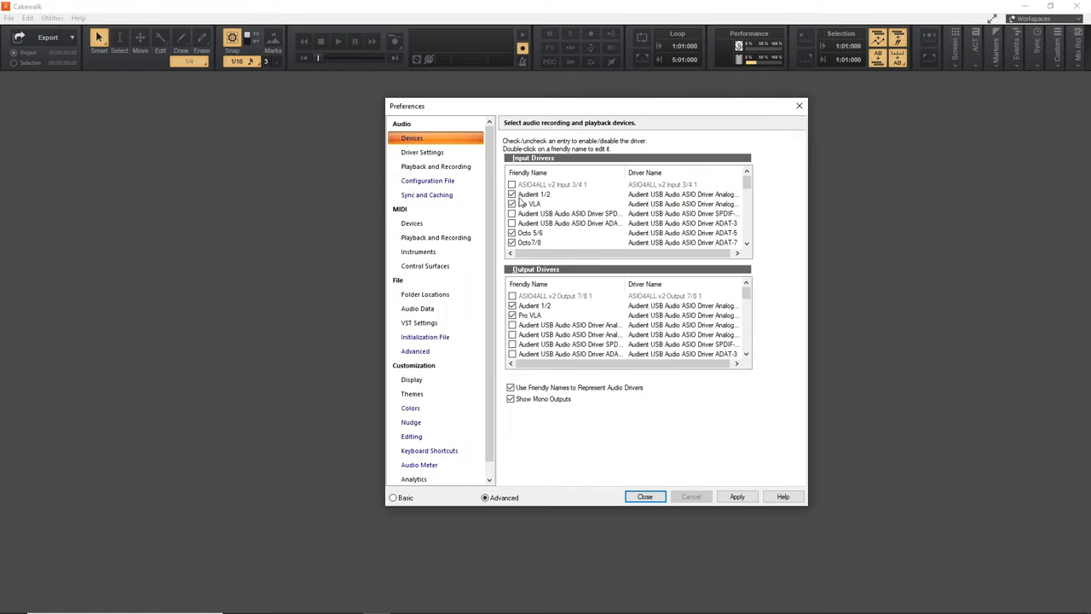
scroll(574, 226, down, 2)
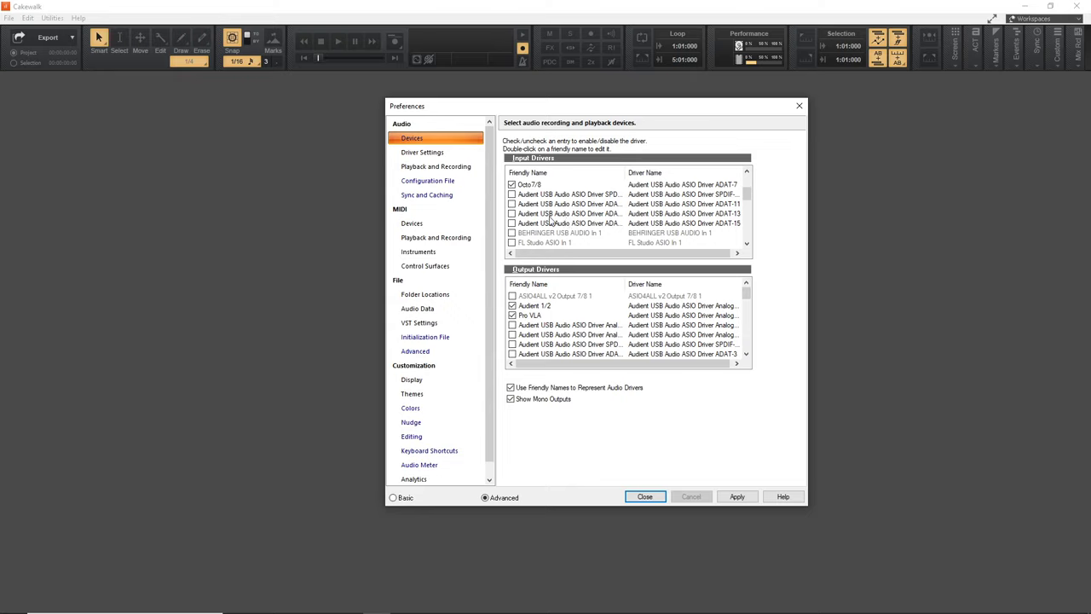
scroll(552, 220, up, 2)
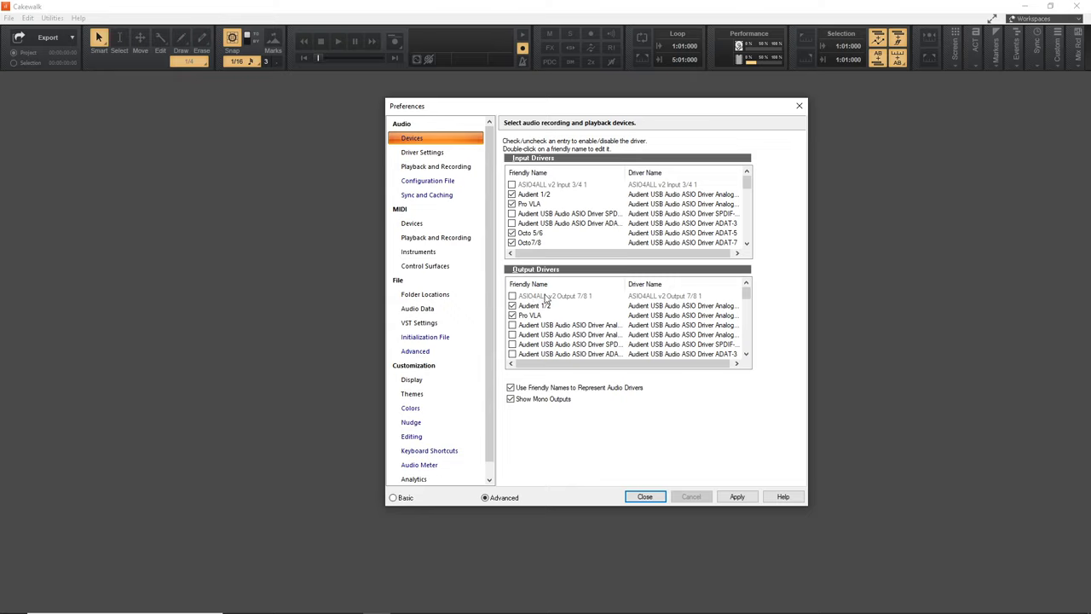
scroll(559, 334, down, 1)
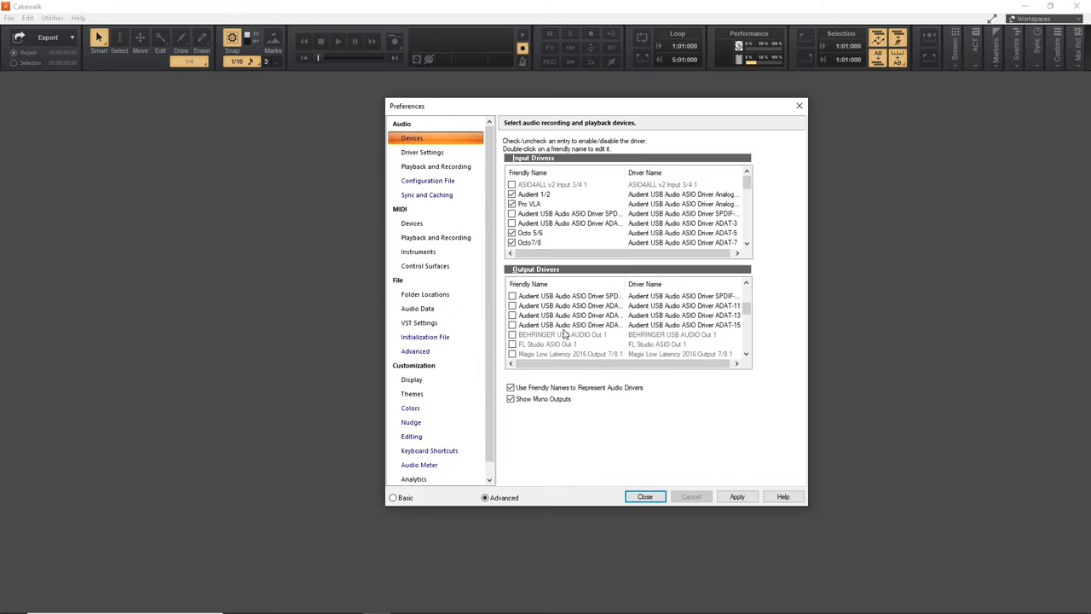
scroll(563, 334, down, 3)
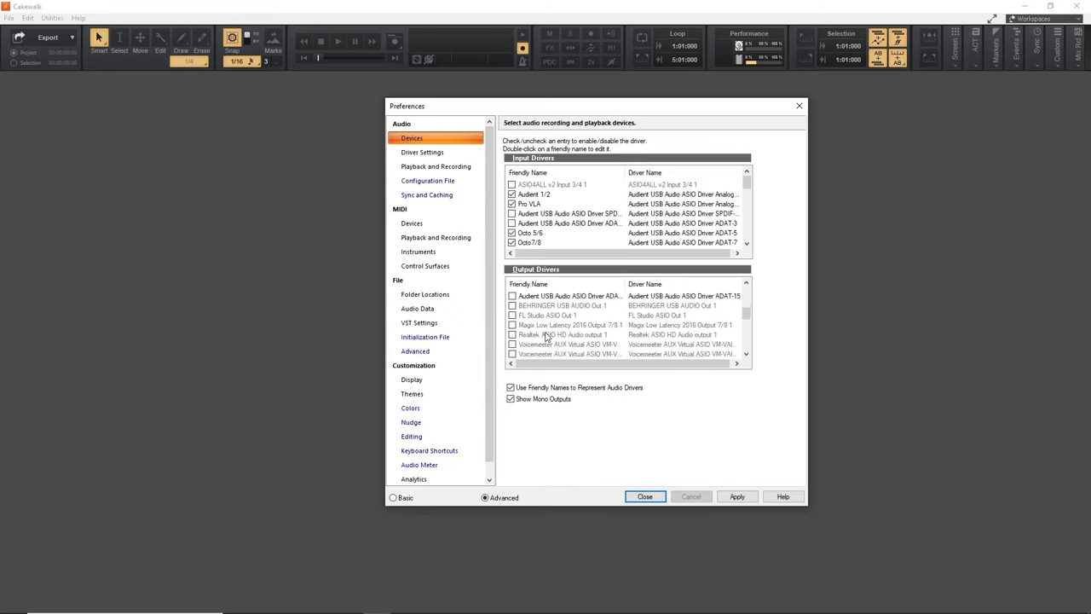
scroll(548, 339, up, 5)
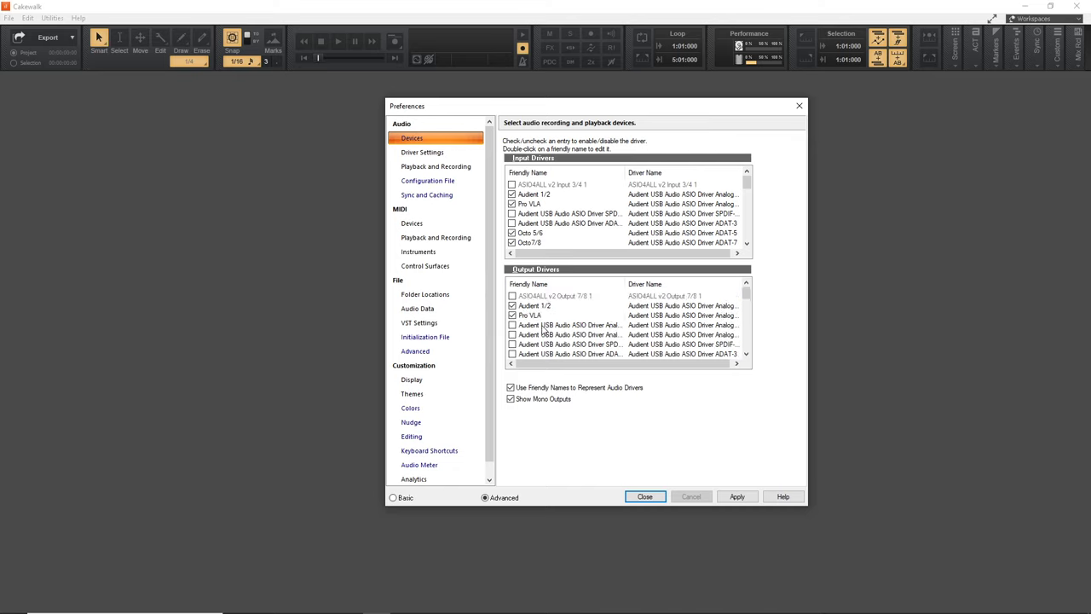
- Check the audio driver settings and the interface's ASIO control panel, and apply and close the preferences
click(422, 154)
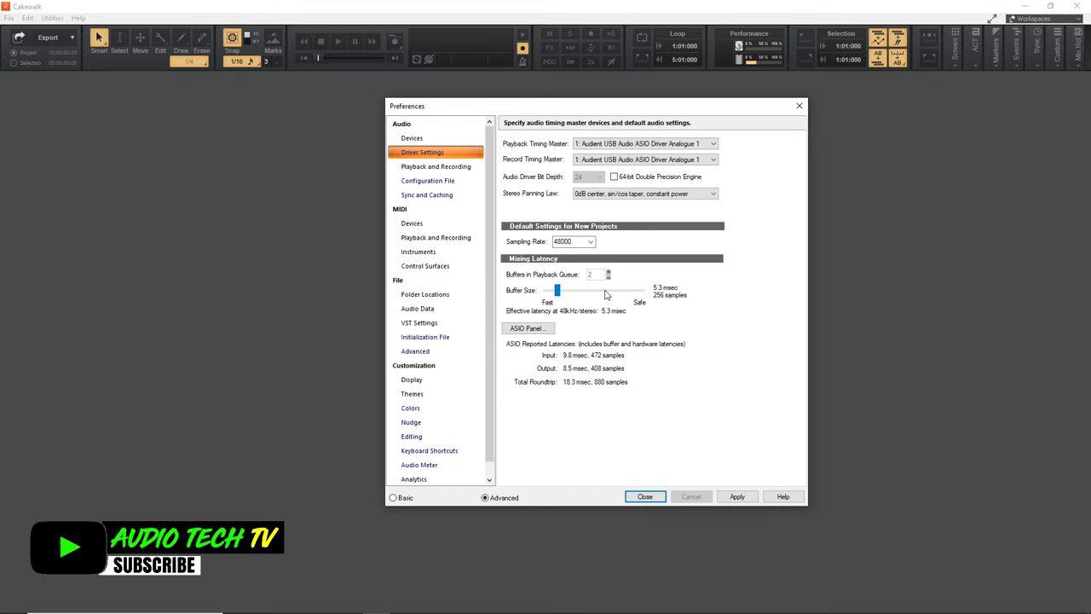
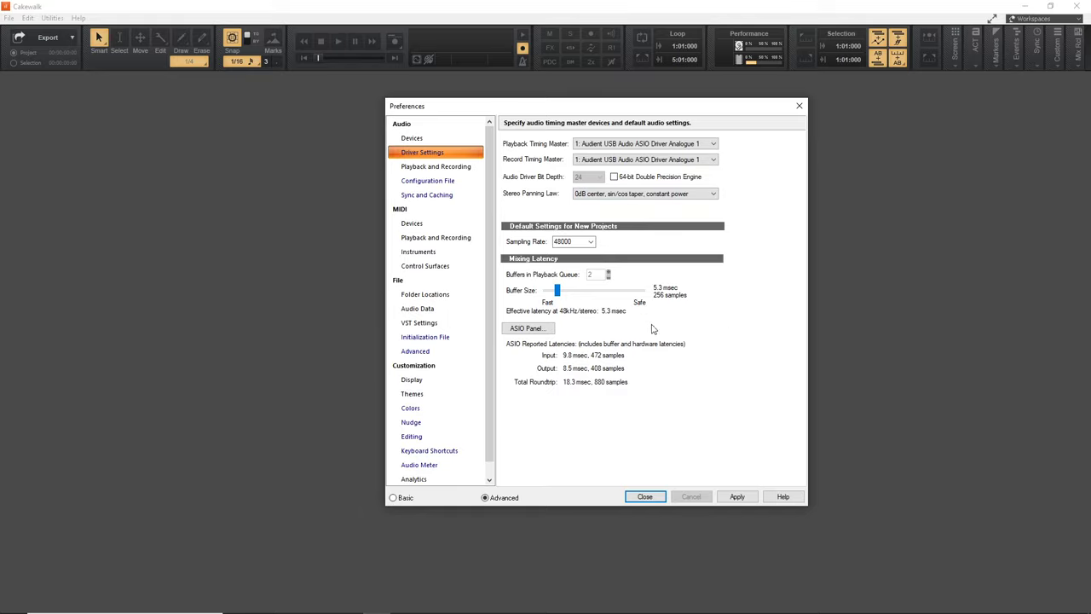
click(531, 331)
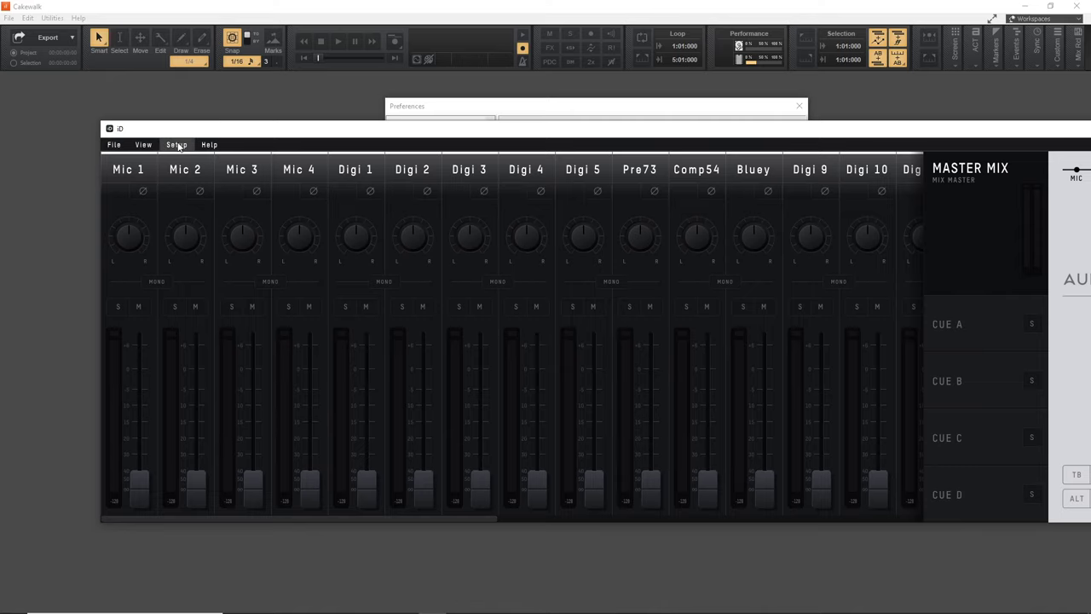
click(176, 144)
click(174, 135)
drag(648, 136, 573, 144)
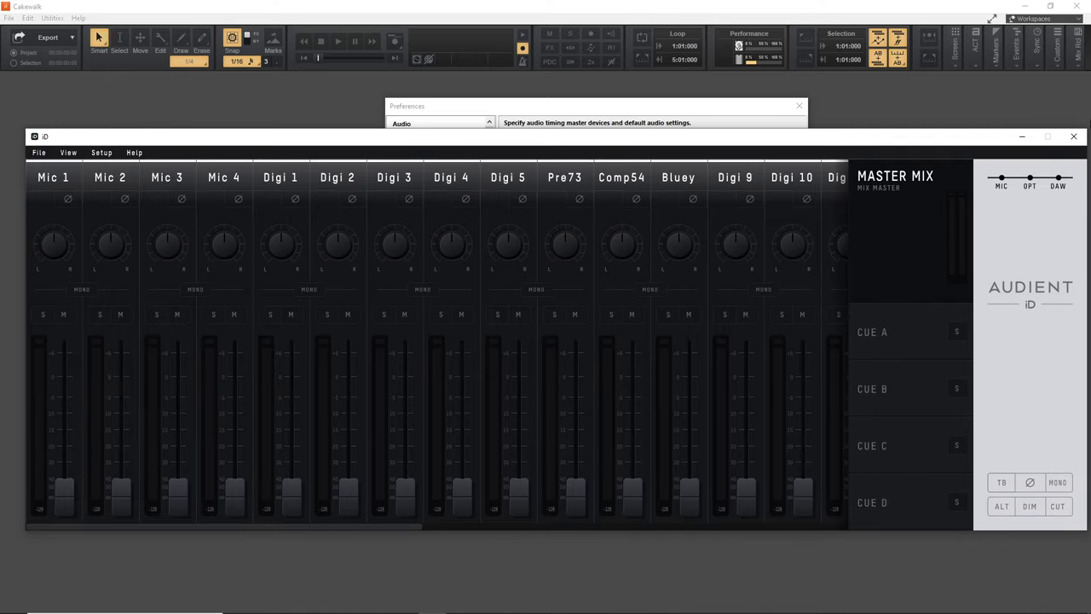
click(1073, 136)
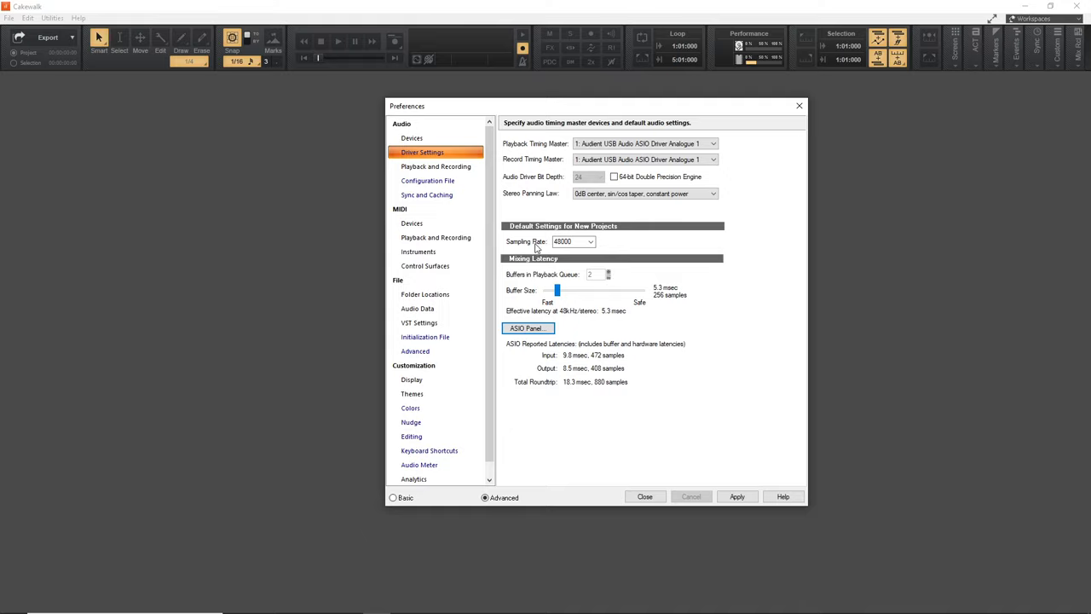
click(737, 496)
click(644, 494)
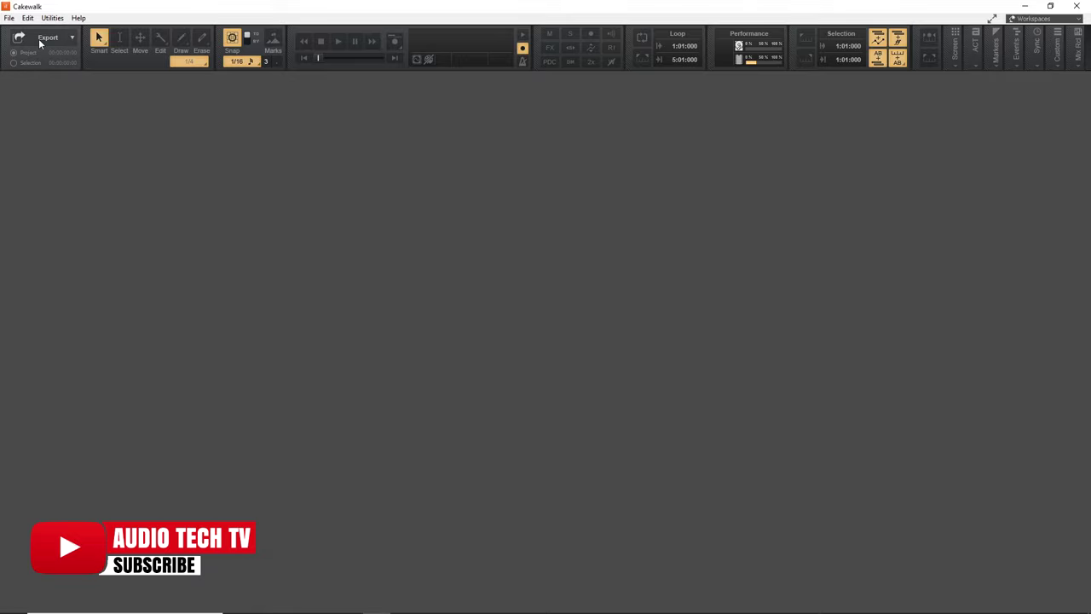
- Create a new project from the Empty Project template on the start screen
click(9, 18)
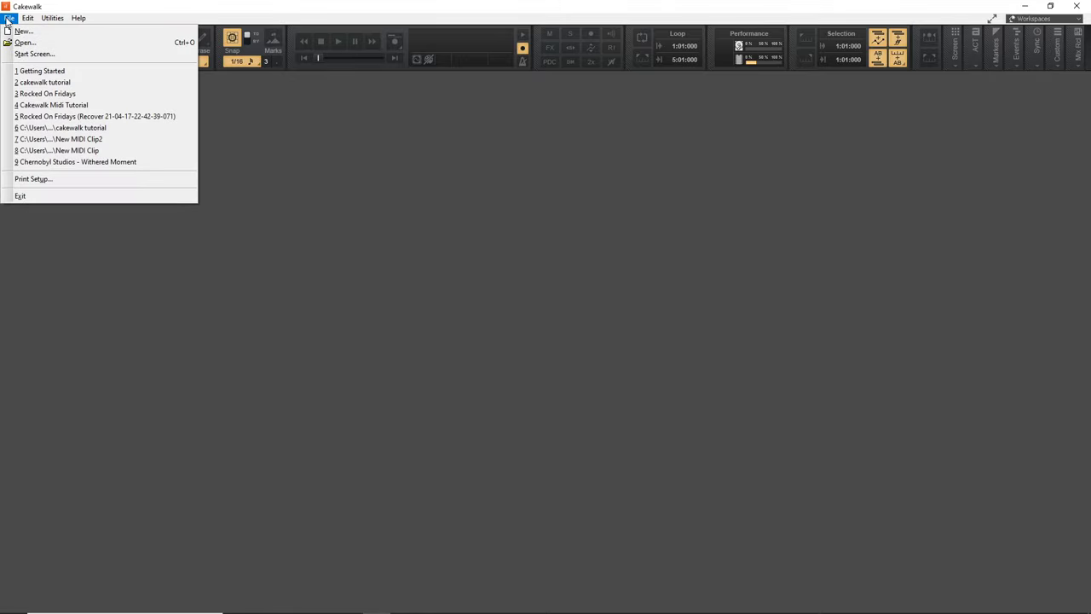
click(34, 54)
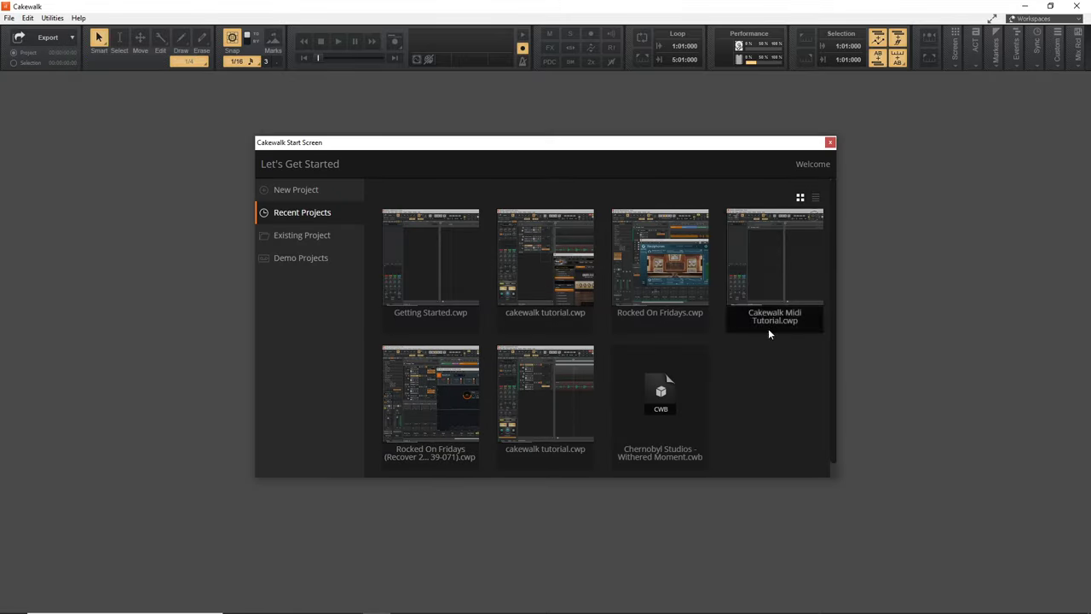
click(295, 190)
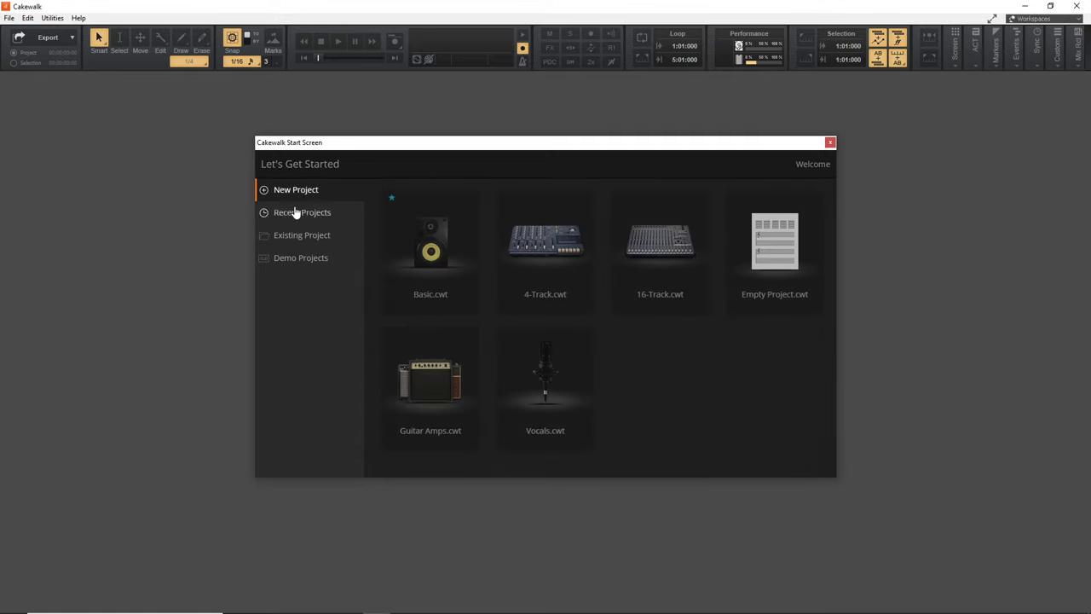
click(297, 213)
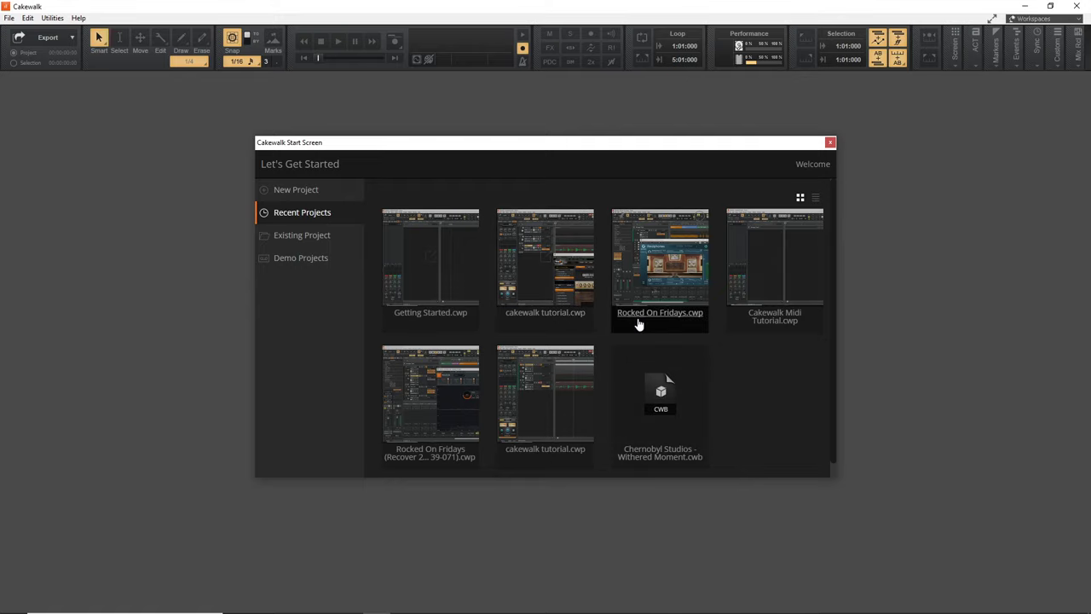
click(288, 190)
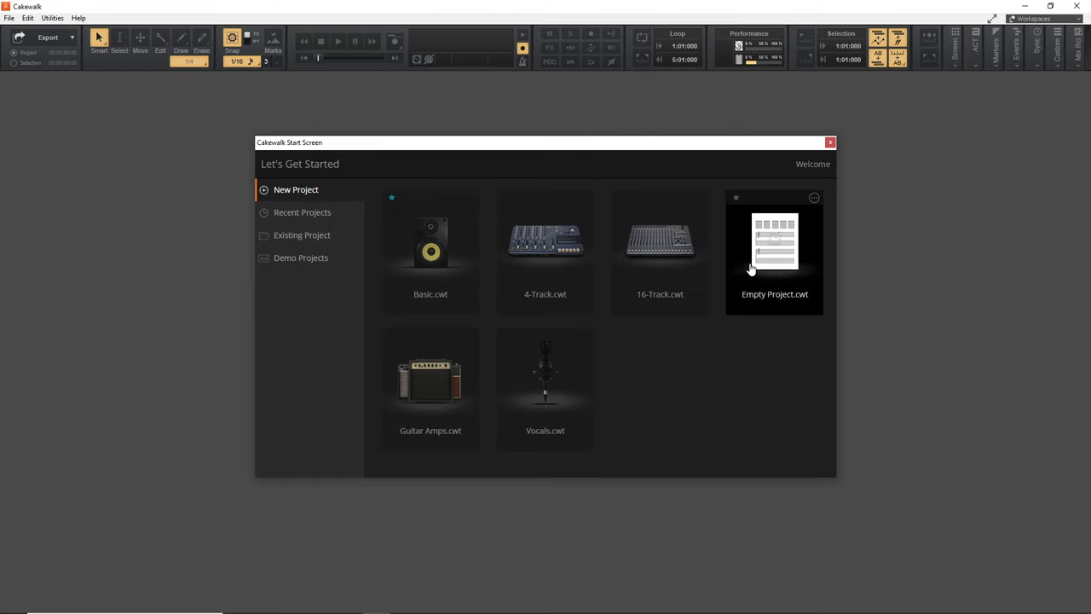
click(783, 253)
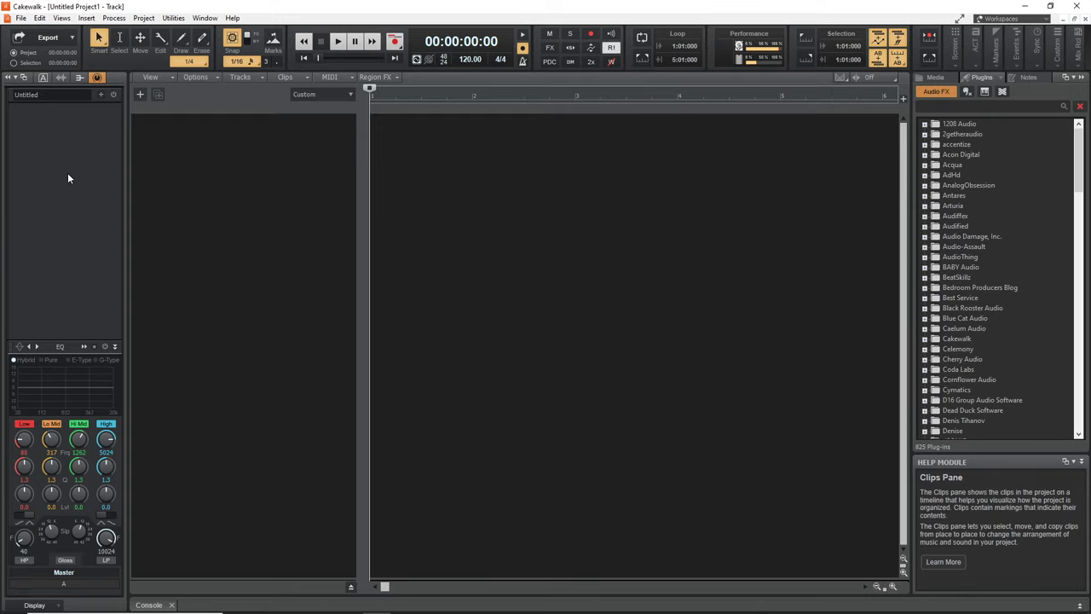
- Collapse the Inspector and the Browser to give the track view the full width
click(8, 77)
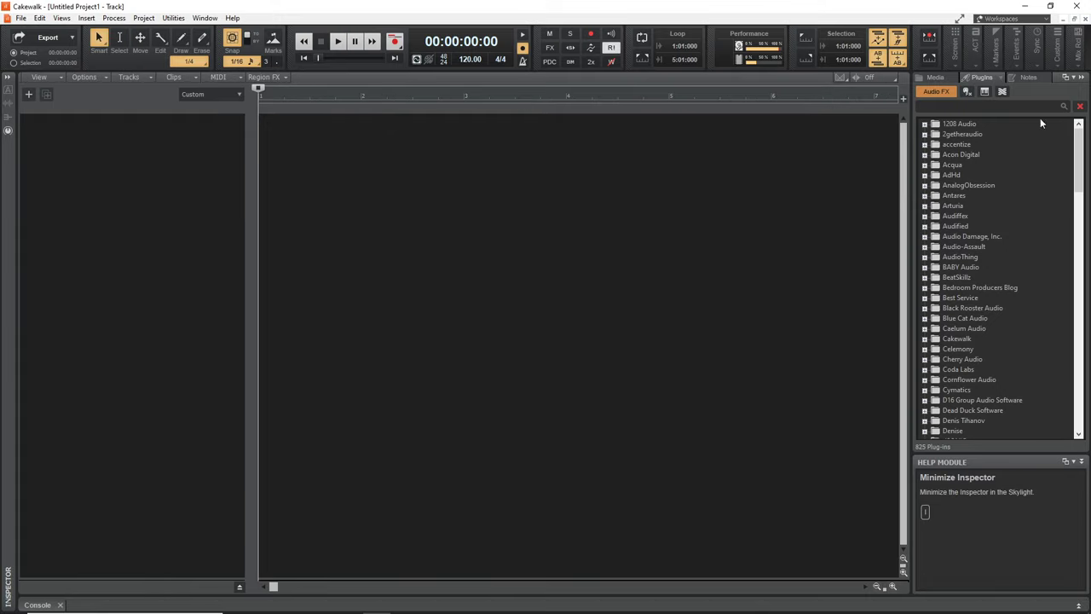
click(1082, 77)
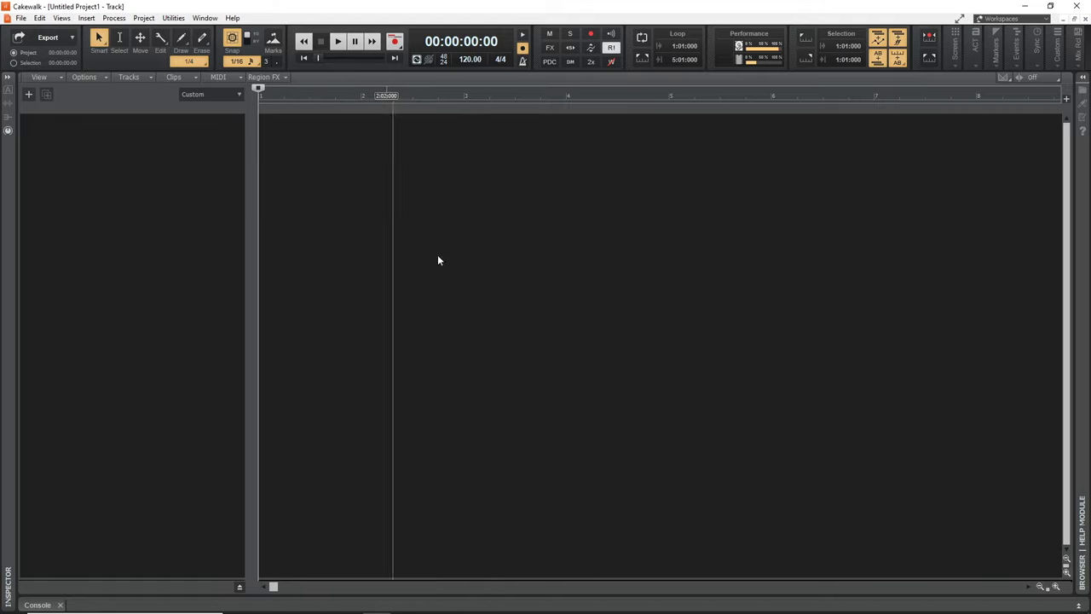
click(7, 79)
click(10, 79)
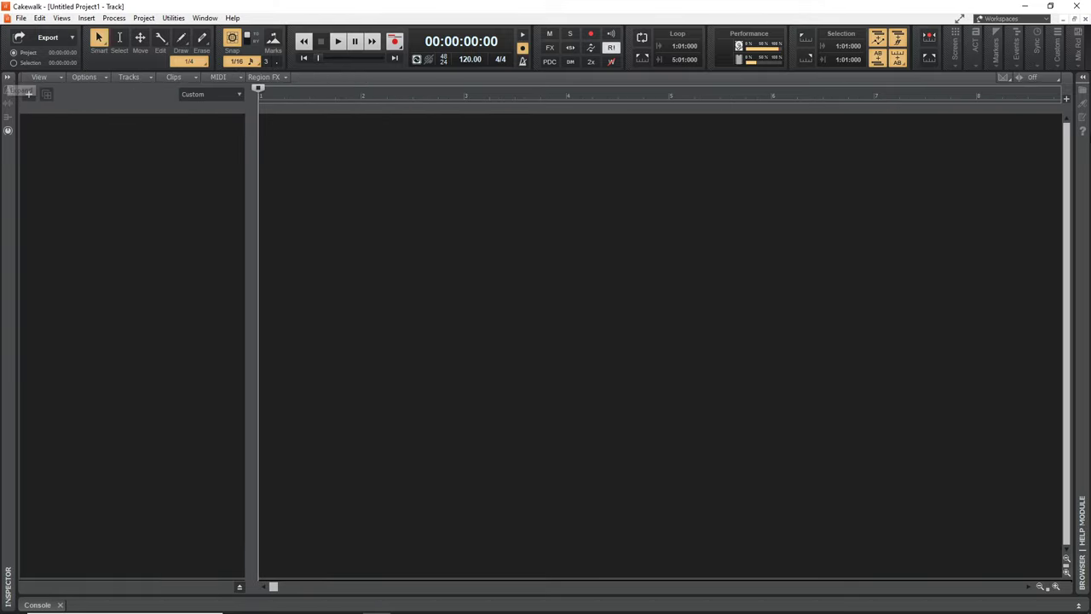
click(1084, 82)
click(1084, 82)
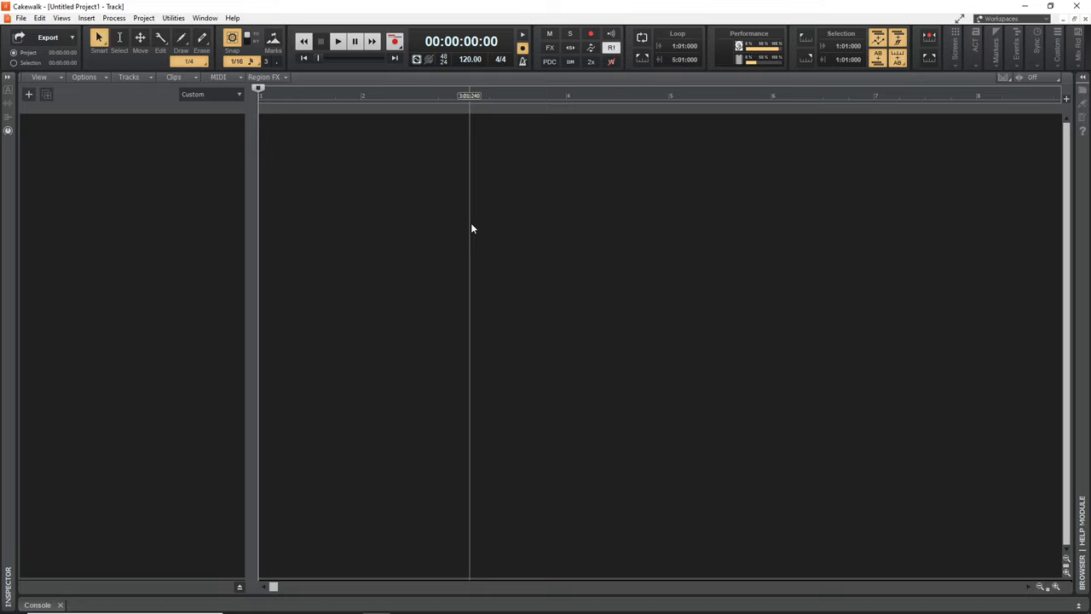
- Add one audio track with Right Audient 1/2 as its input
click(28, 95)
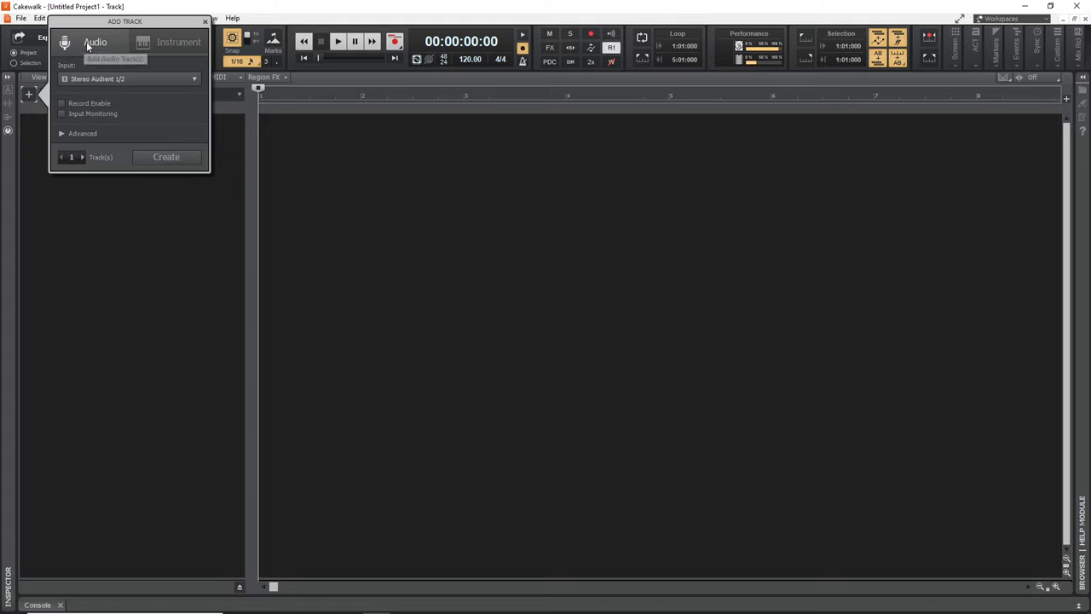
click(154, 47)
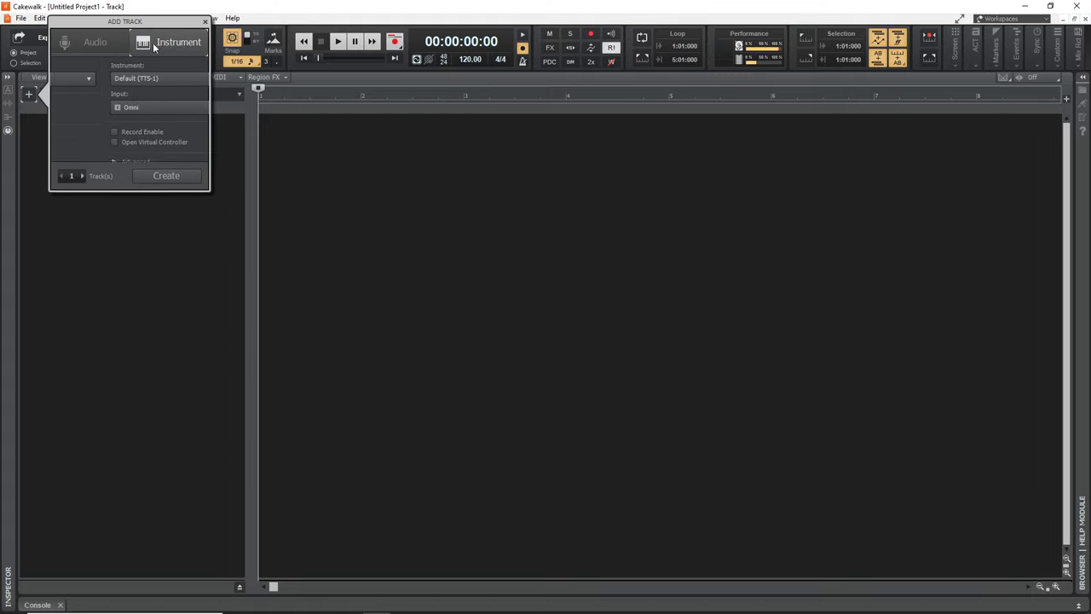
click(90, 45)
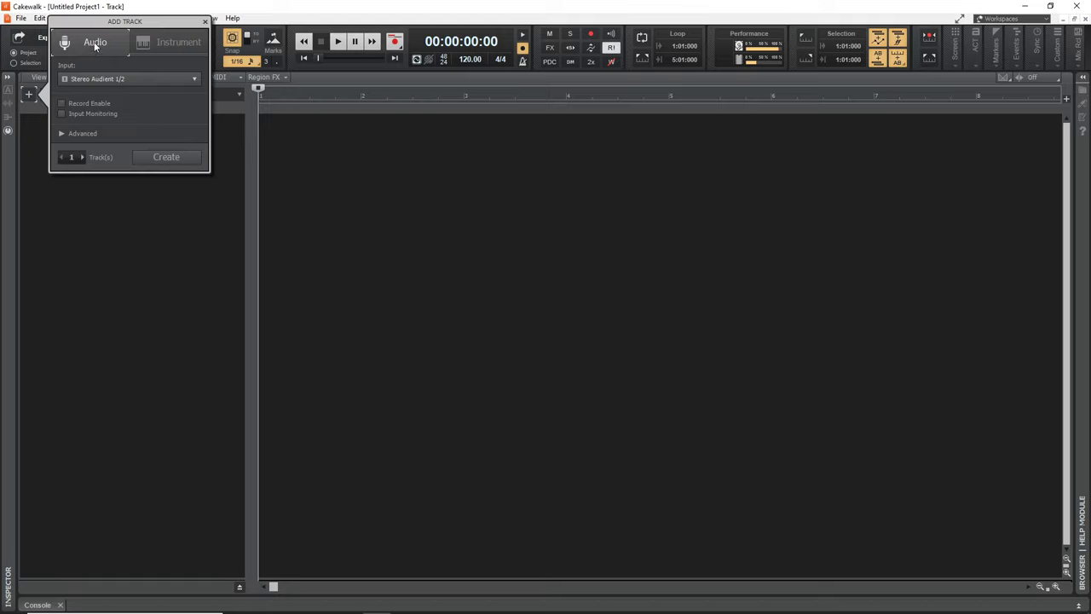
click(120, 78)
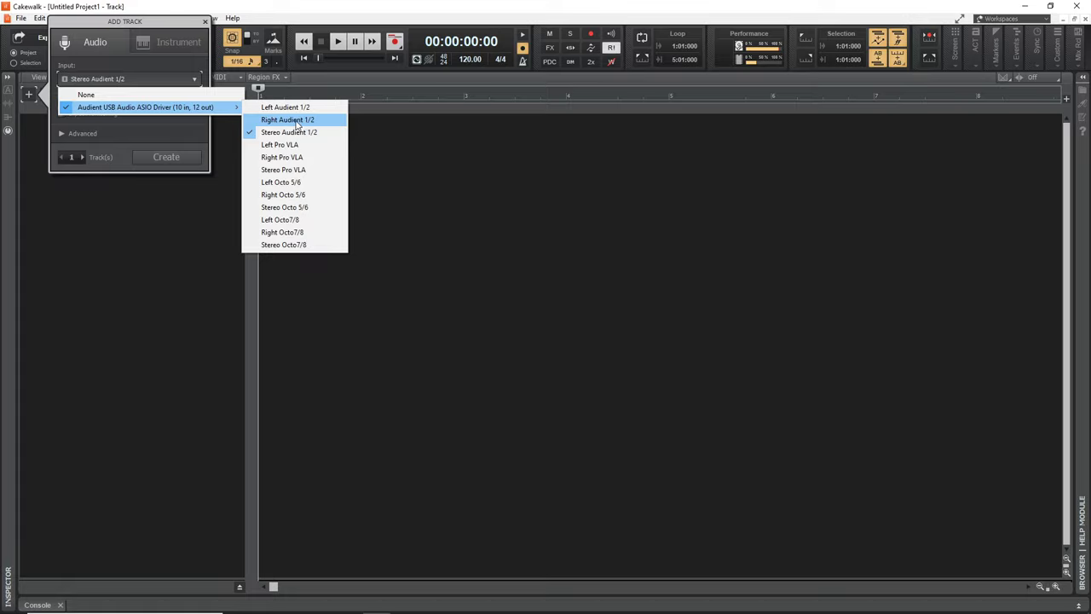
click(297, 124)
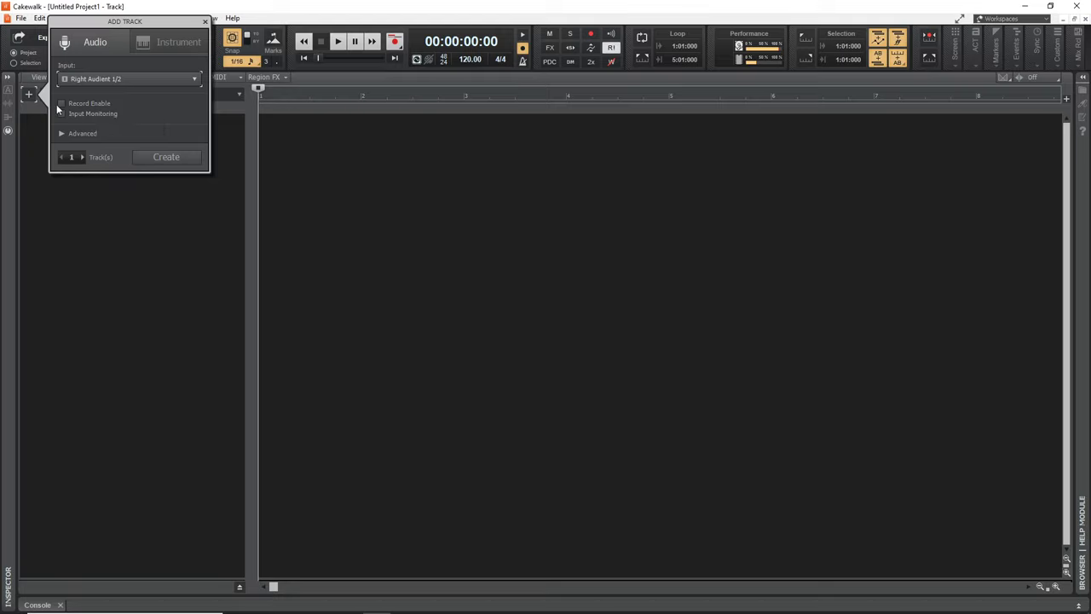
click(167, 156)
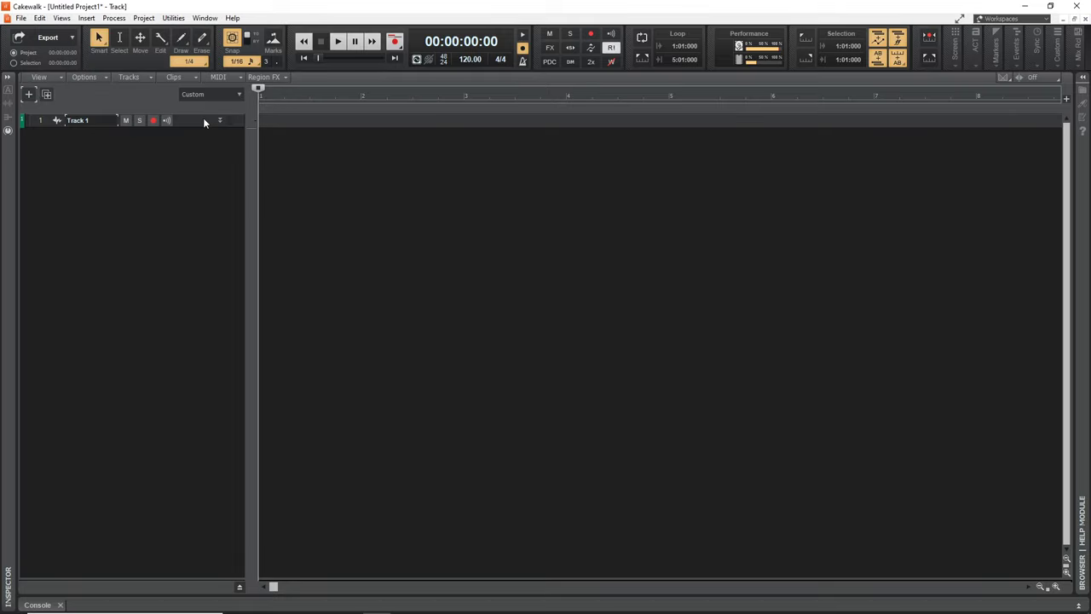
- Expand the first audio track's controls and rename the track Guitar 1
click(219, 119)
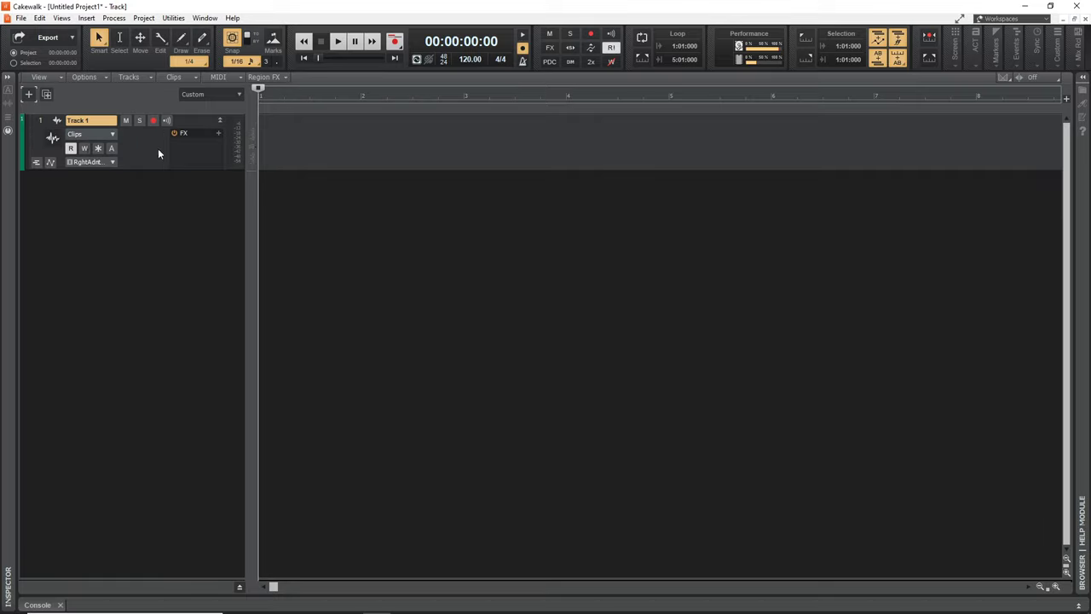
double_click(93, 121)
text(G)
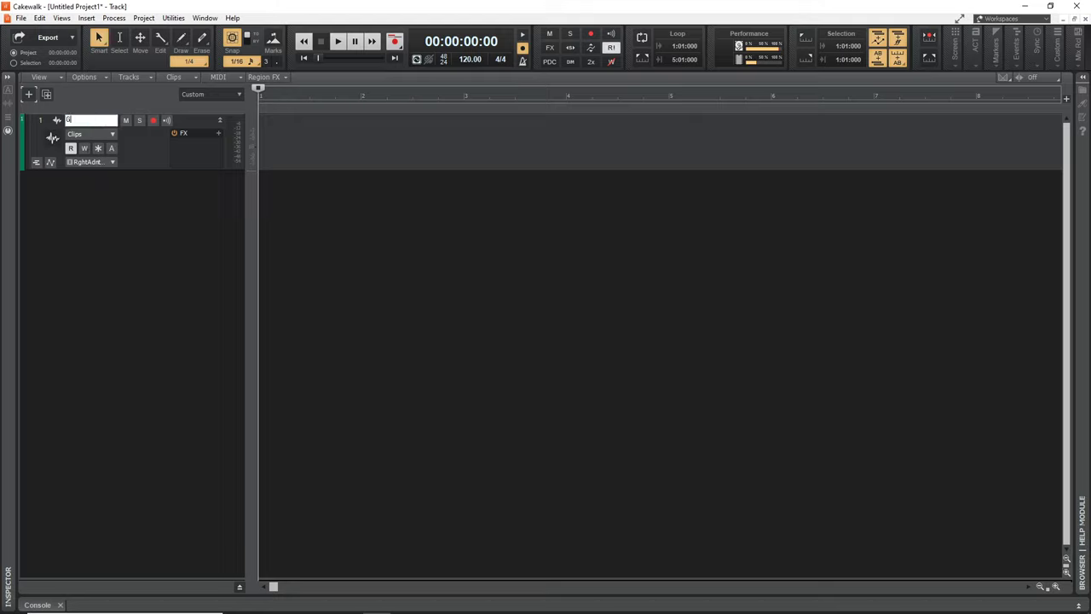
text(uitar 1)
key(Return)
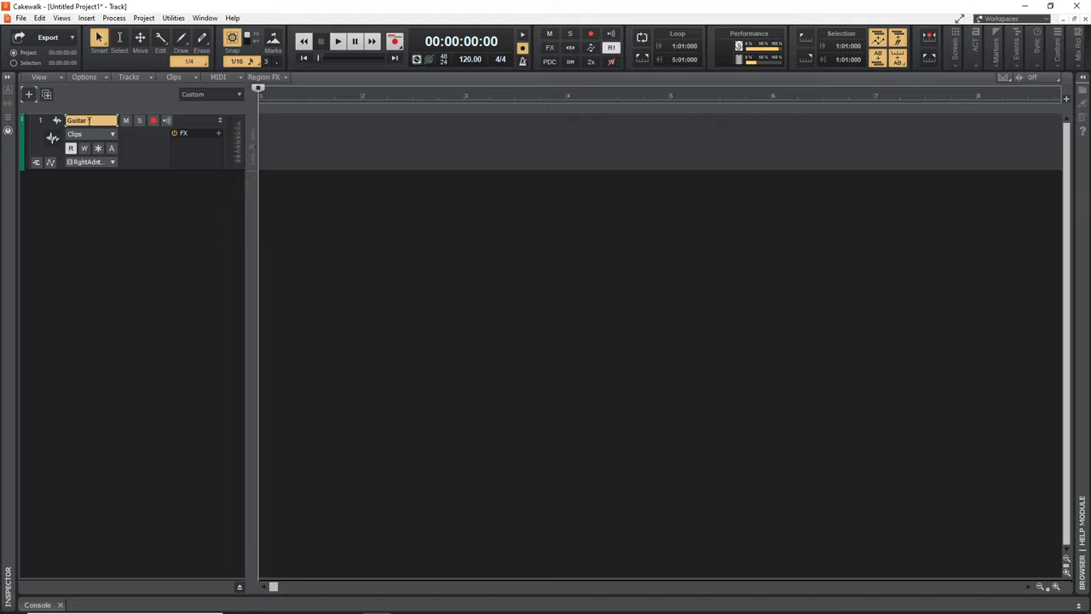
- Arm the Guitar 1 track for recording and turn on its input echo
click(153, 122)
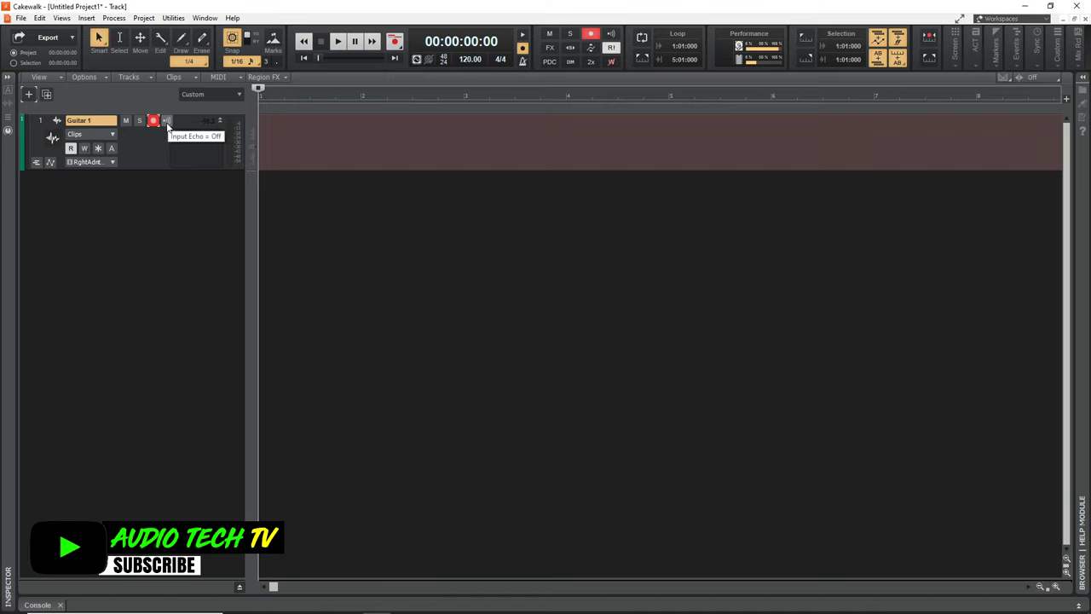
click(167, 122)
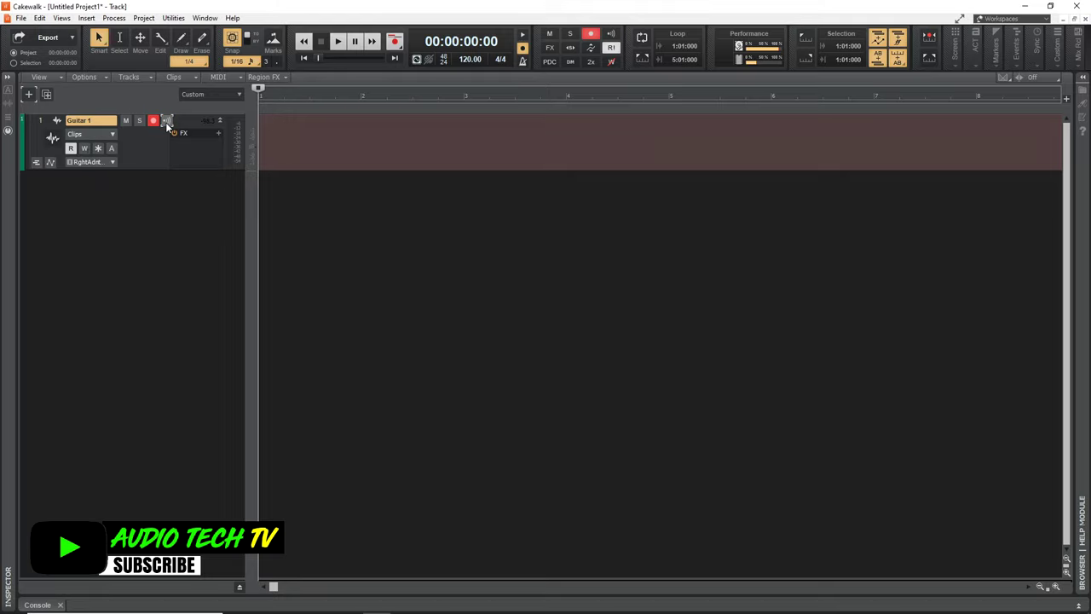
click(168, 120)
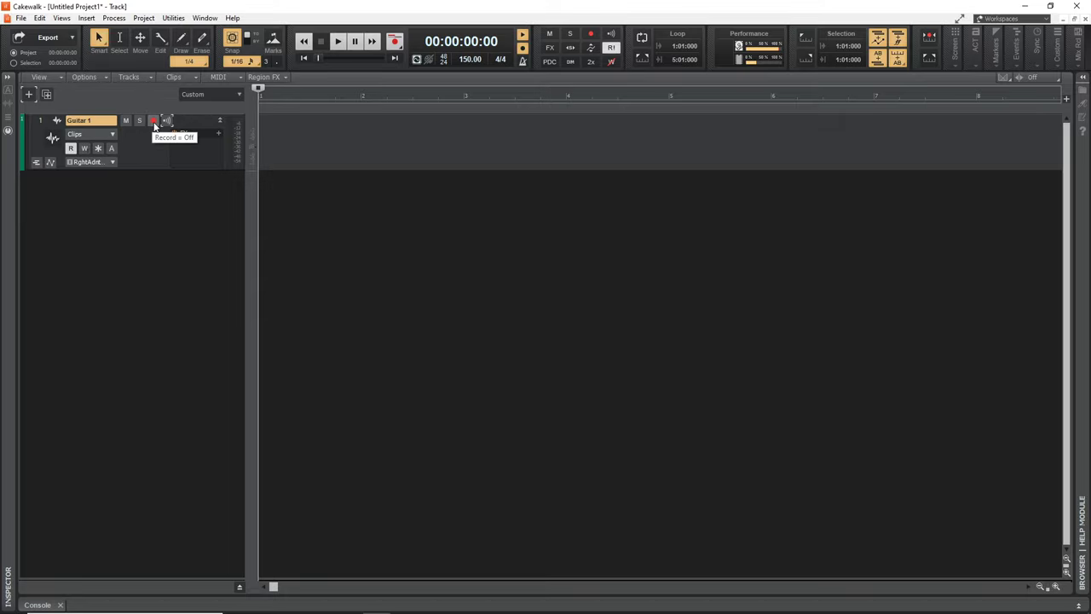
click(155, 122)
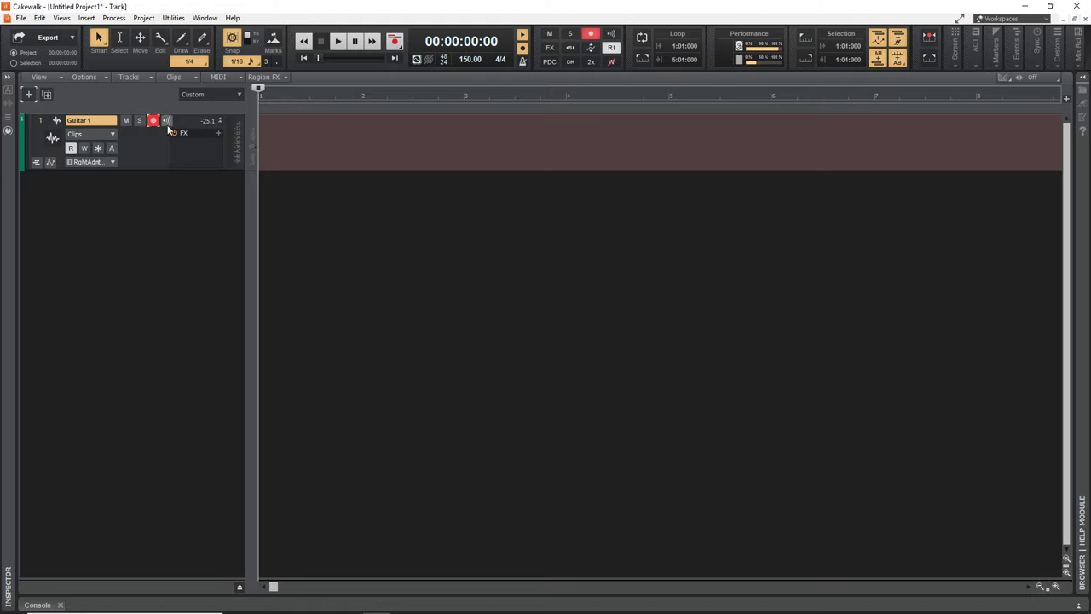
click(166, 121)
- Search the audio effects for TH, insert the TH3 plug-in on the Guitar 1 track, and hide the Browser again
click(1083, 79)
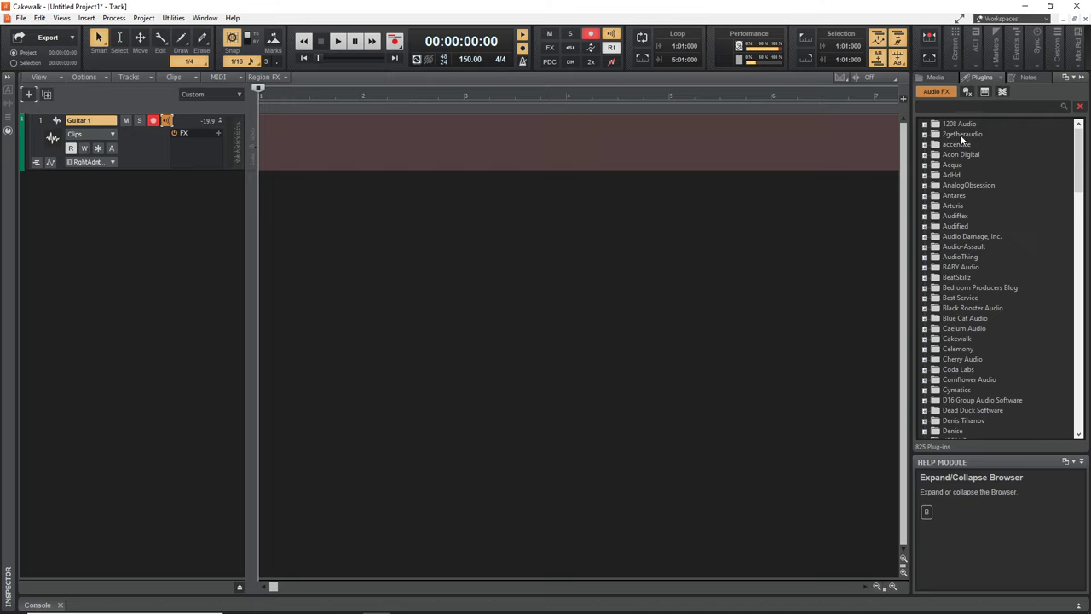
click(934, 103)
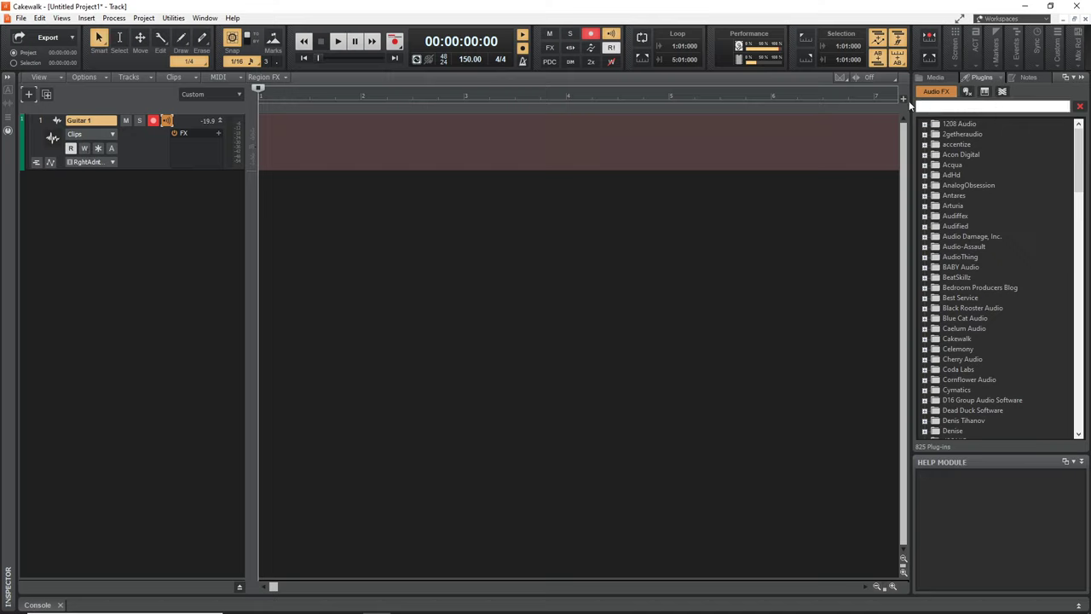
click(936, 94)
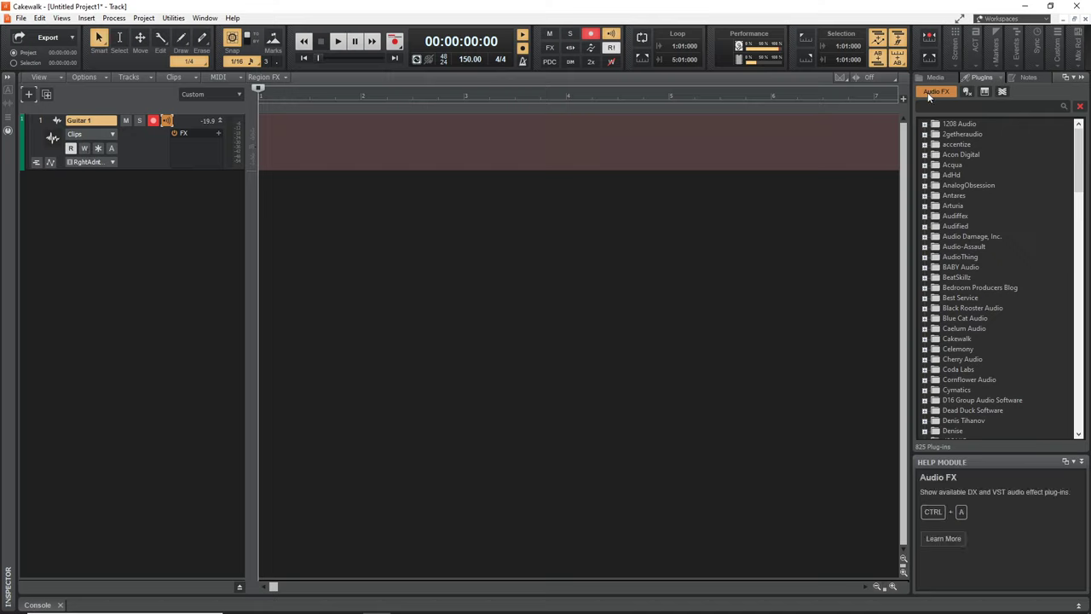
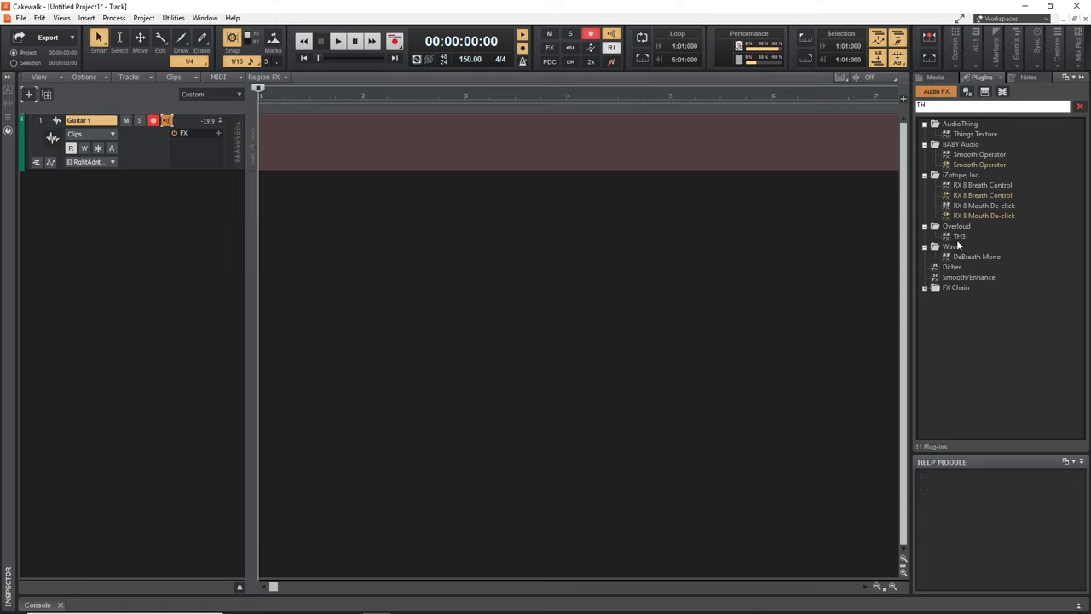
drag(958, 238, 210, 149)
drag(323, 13, 573, 107)
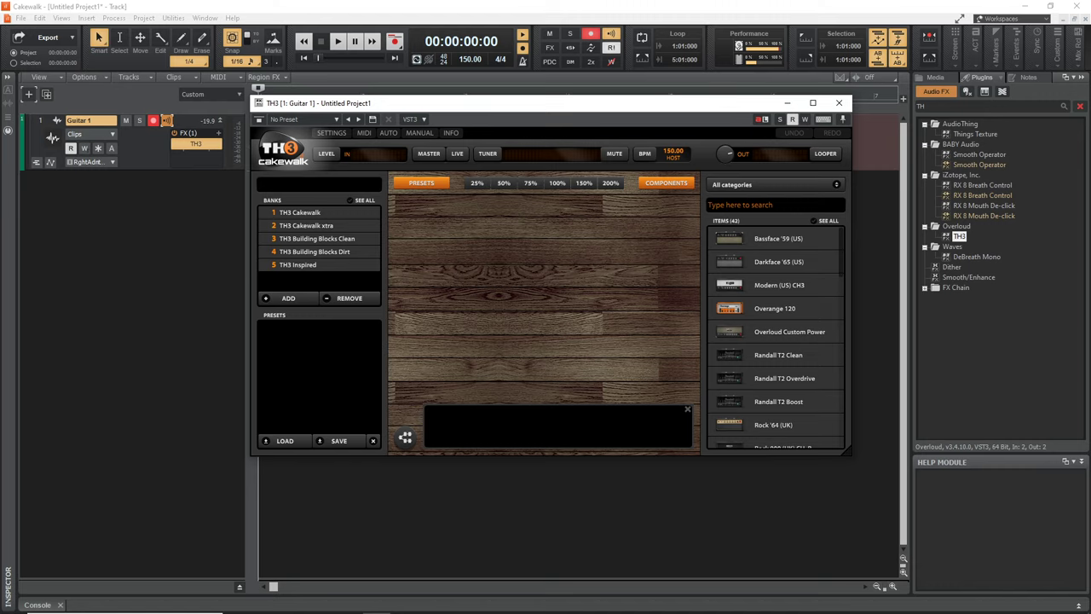
click(1082, 78)
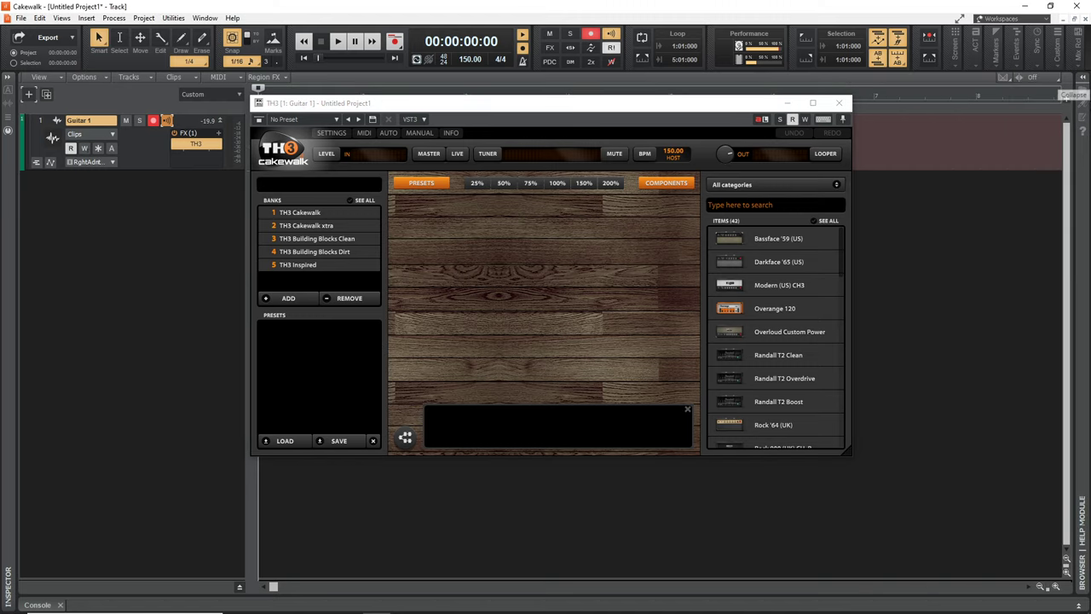
- Load the THe Clean preset from the TH3 Cakewalk bank in Guitar 1's TH3 plug-in and close its window
click(299, 212)
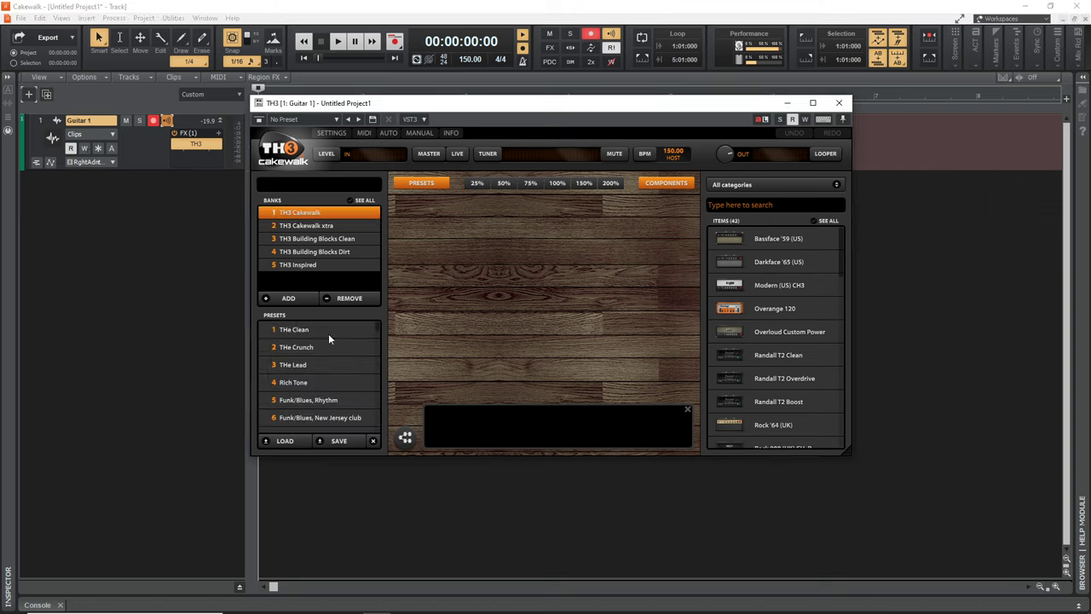
click(315, 229)
click(312, 252)
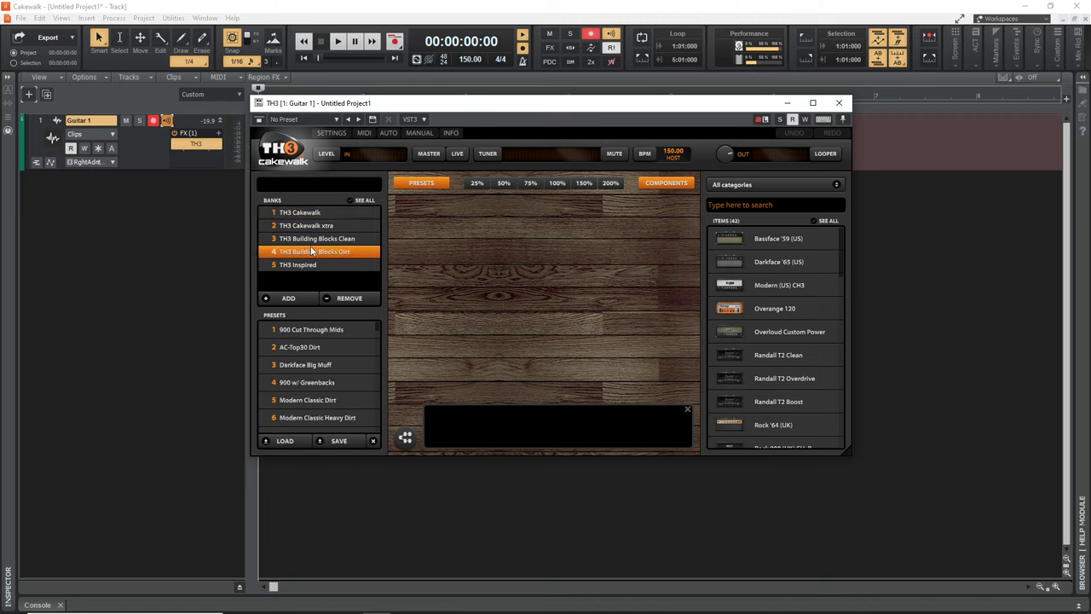
click(303, 214)
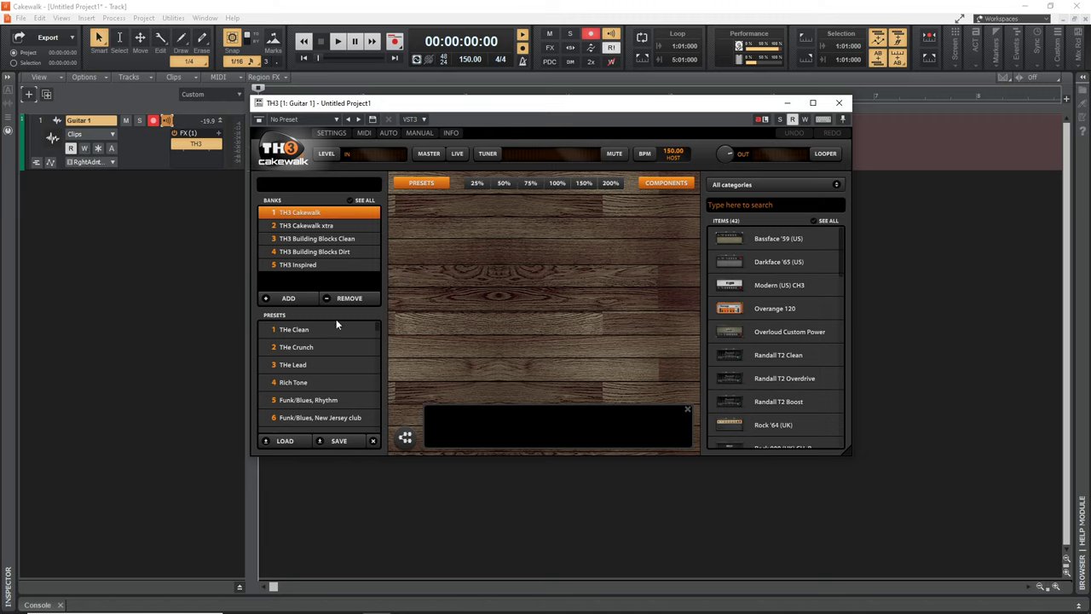
click(302, 330)
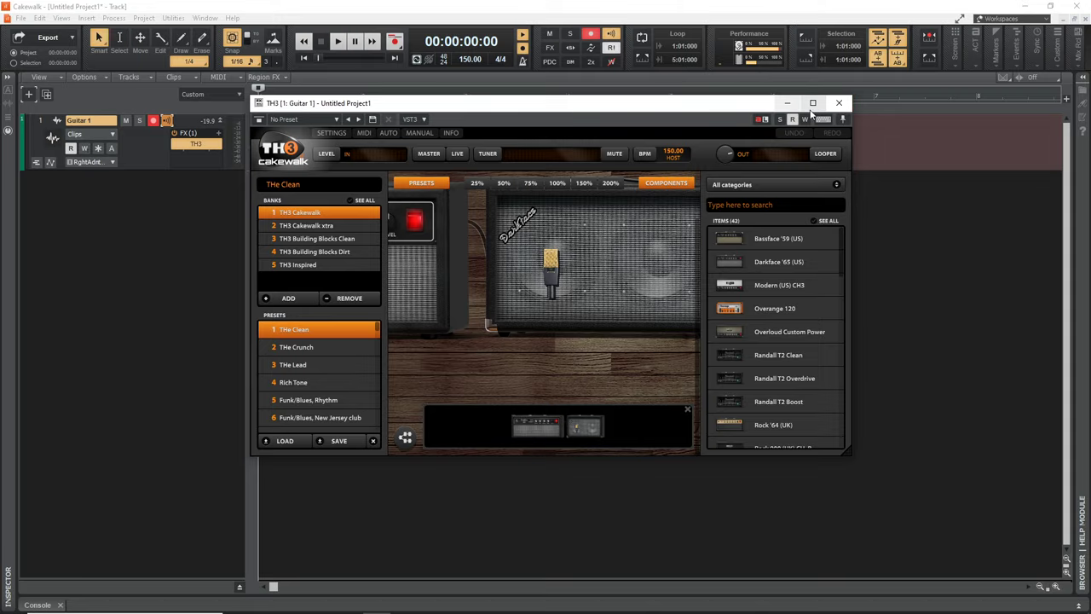
click(840, 104)
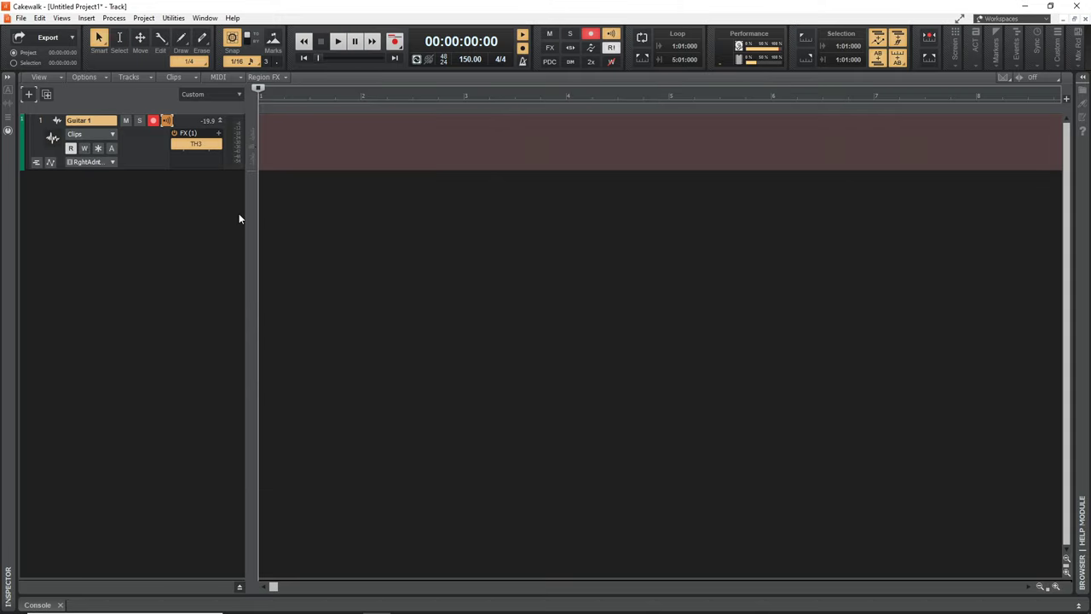
double_click(196, 143)
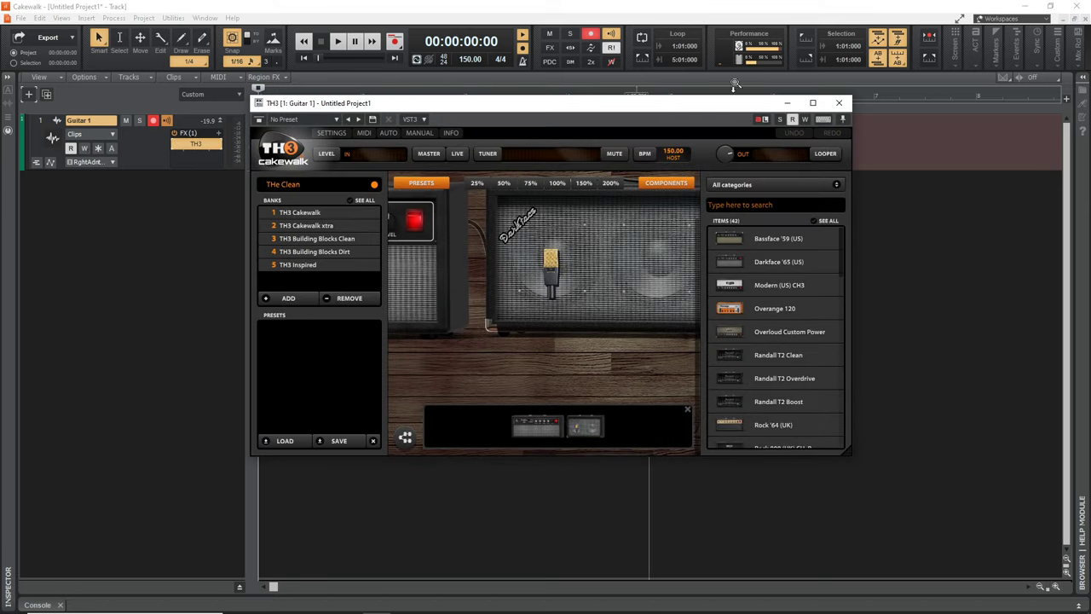
click(839, 103)
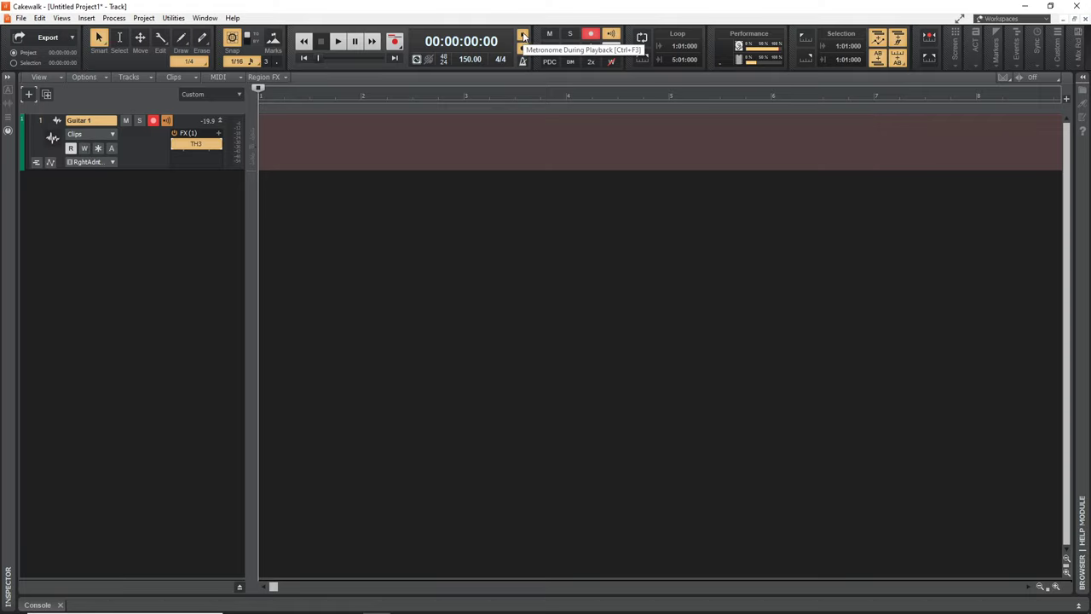
- Turn off the metronome during playback and review the metronome's count-in and sound settings
click(522, 36)
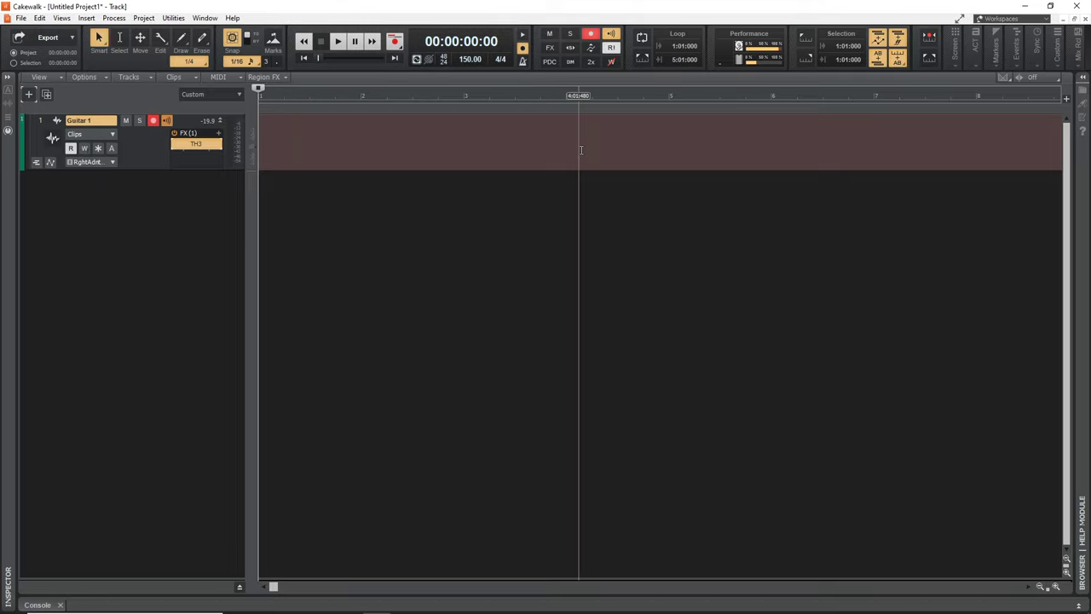
click(523, 64)
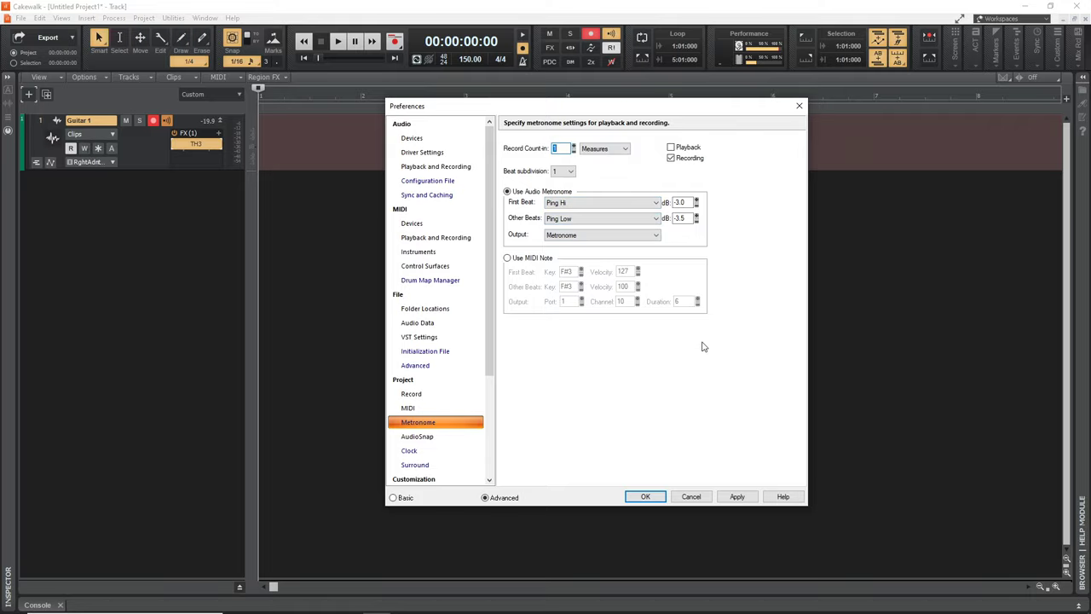
click(645, 496)
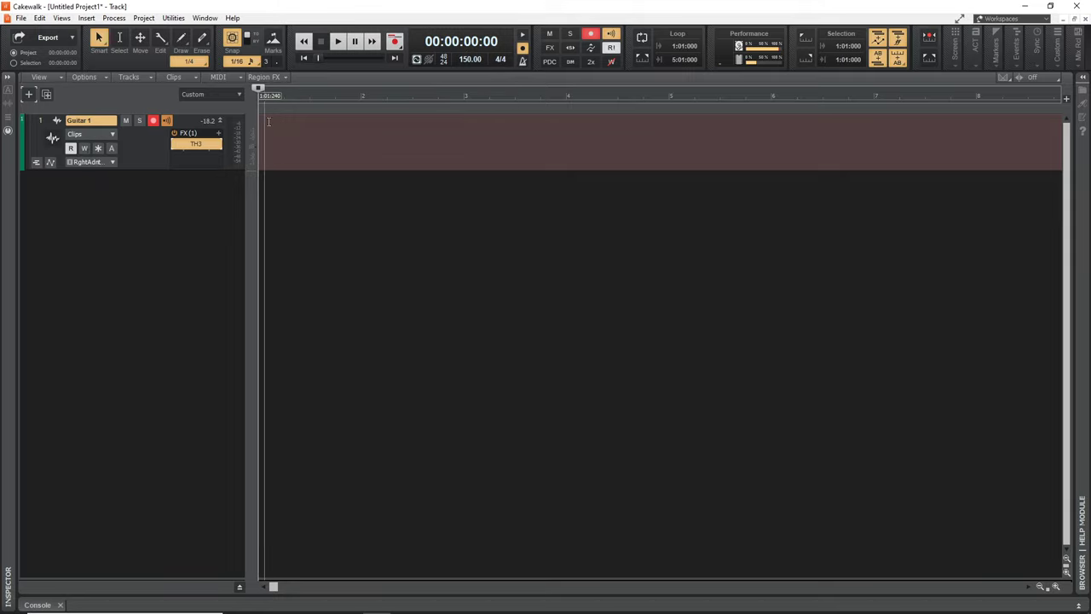
- Record a guitar take on the Guitar 1 track from the project start and stop the recording
click(395, 43)
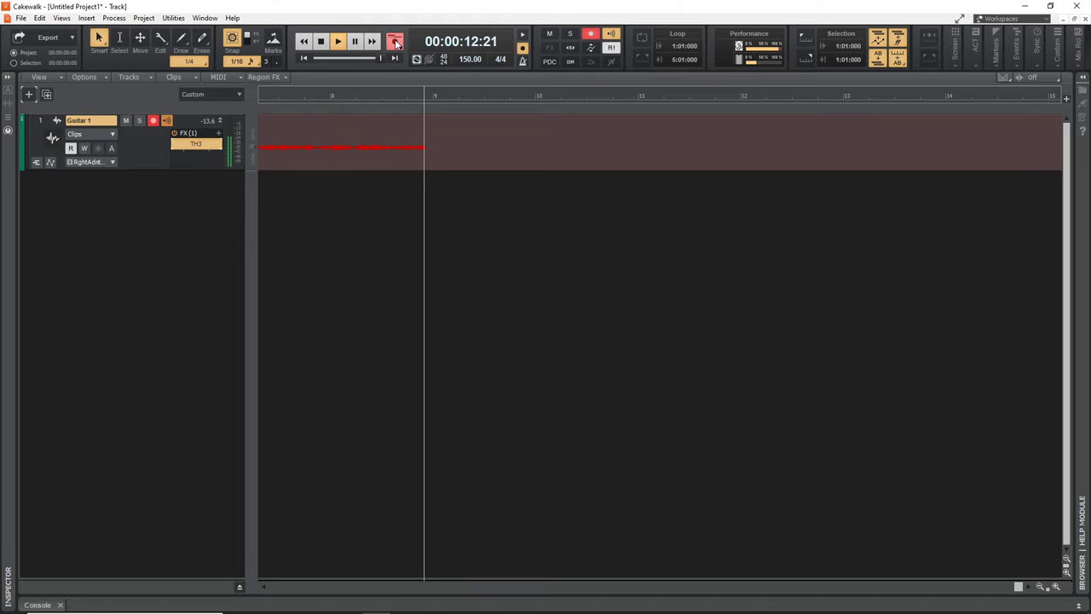
click(395, 42)
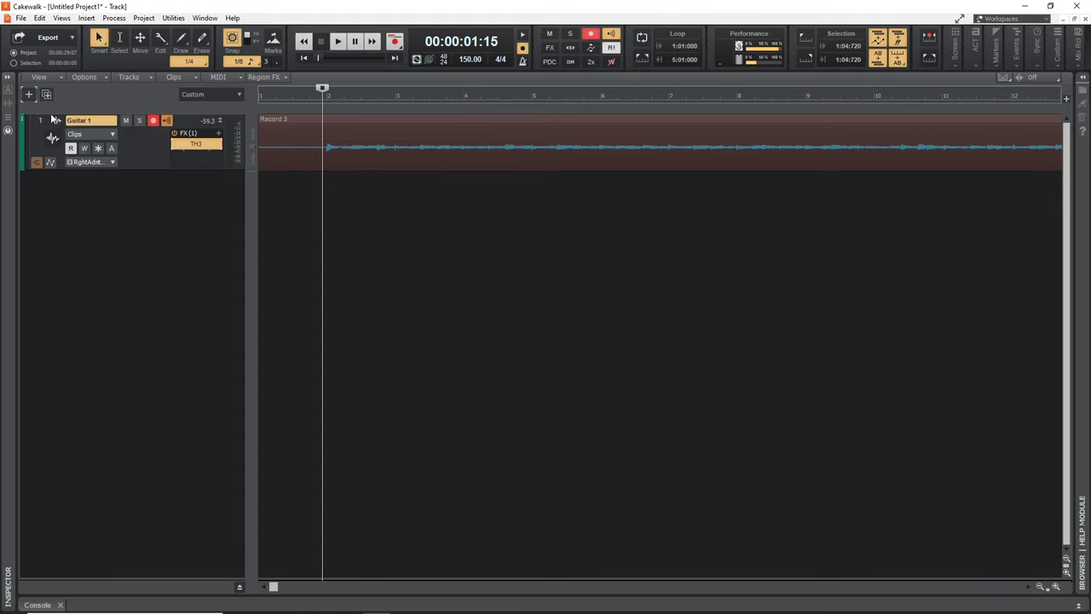
- Add a second audio track with Right Audient 1/2 as its input
click(29, 94)
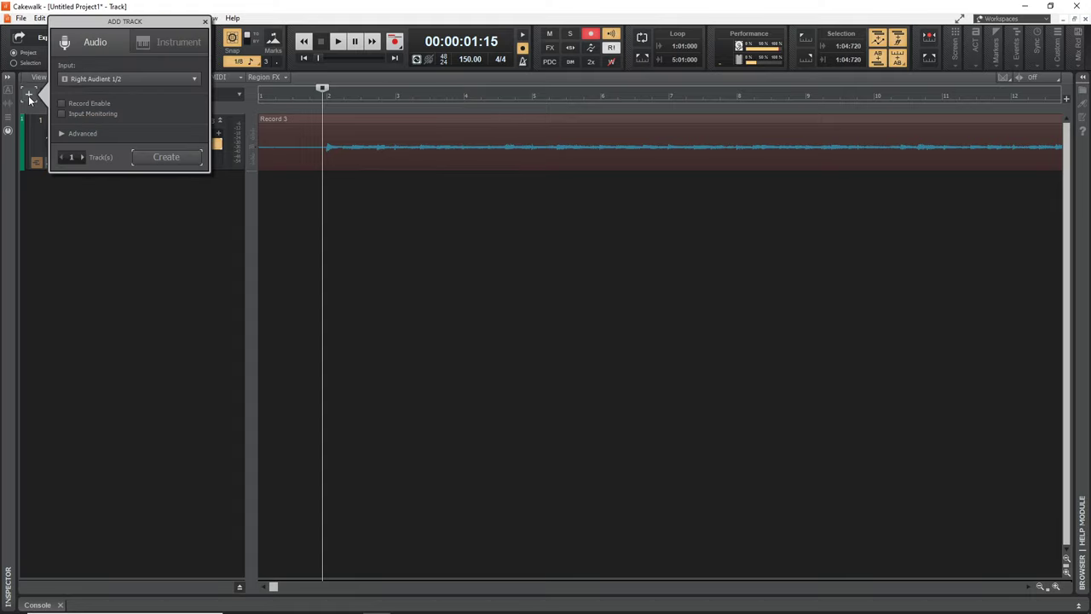
click(117, 81)
mouse_move(213, 109)
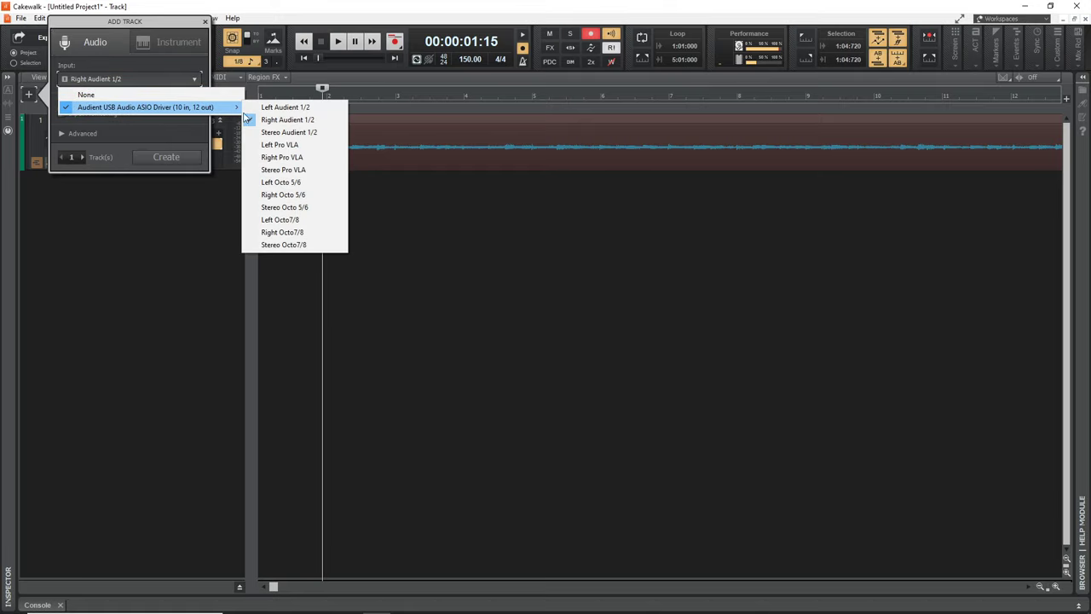
click(303, 122)
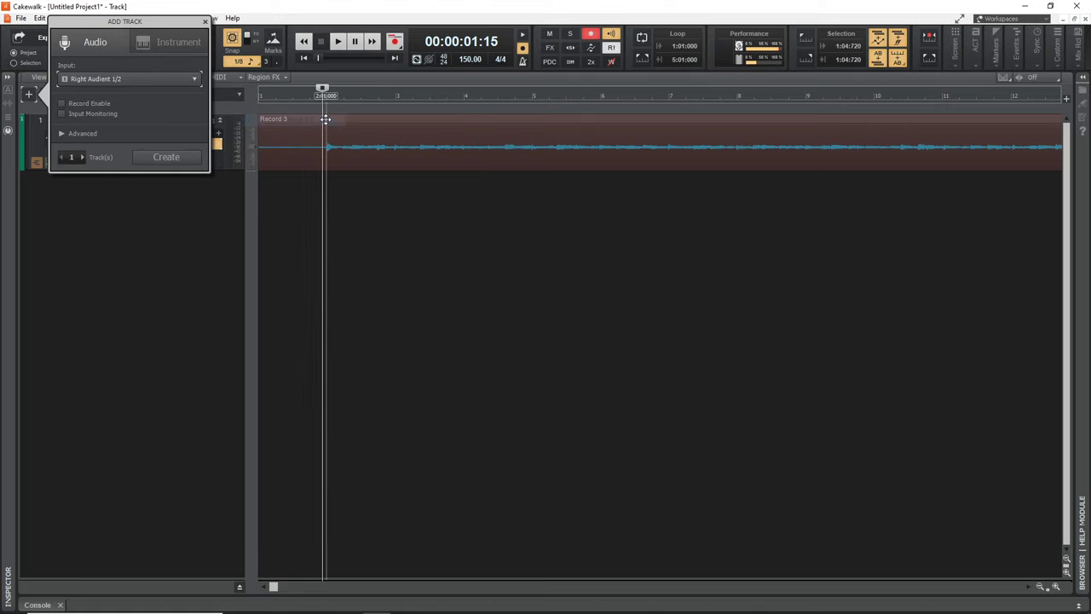
click(167, 157)
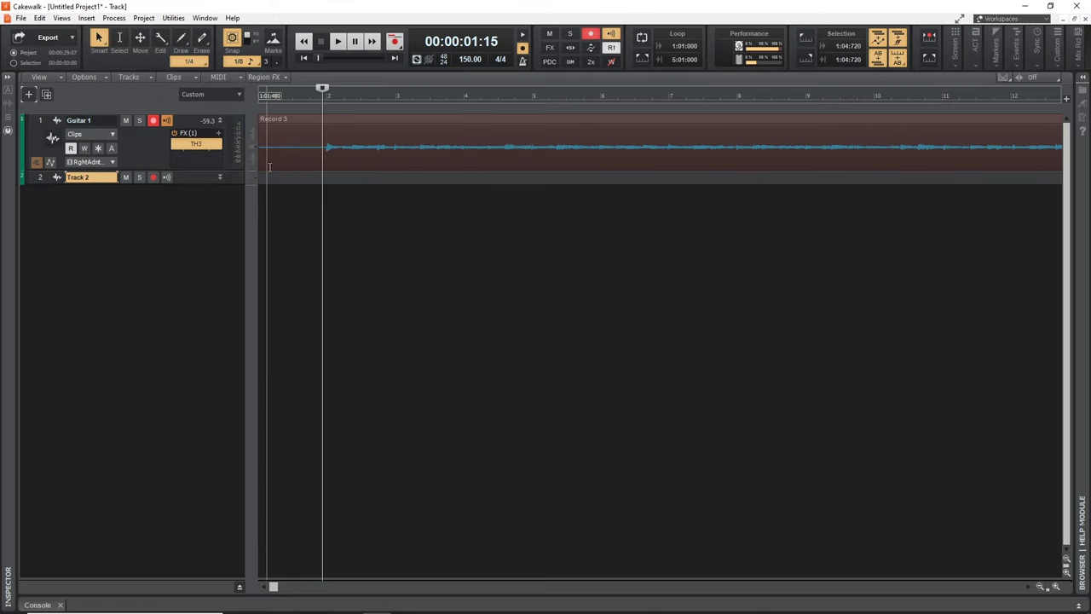
- Expand the second track's controls and rename the track Bass
click(220, 178)
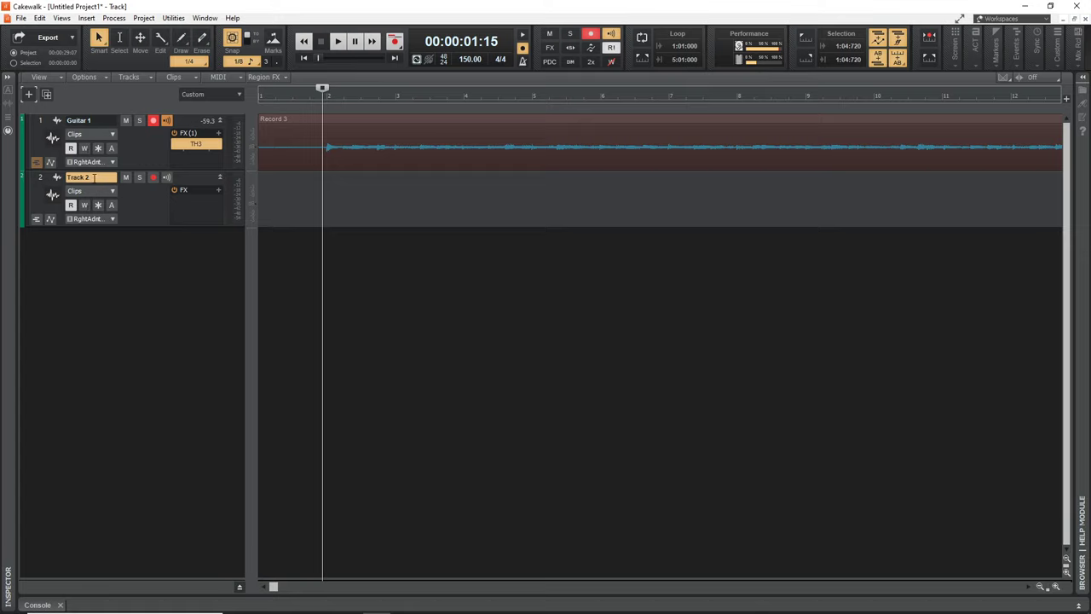
double_click(94, 177)
text(Ba)
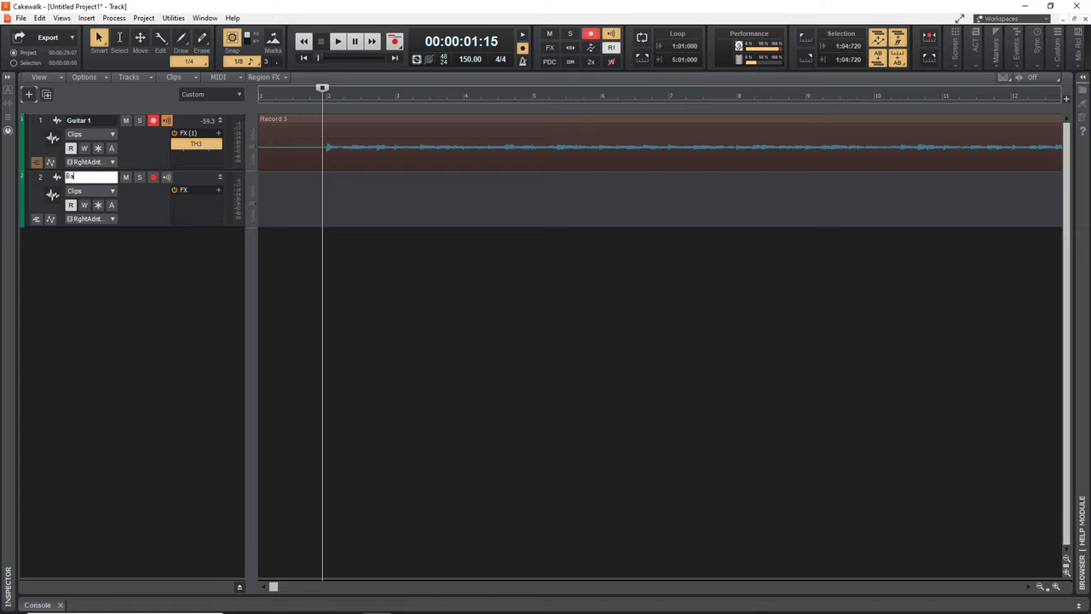
text(ss)
key(Return)
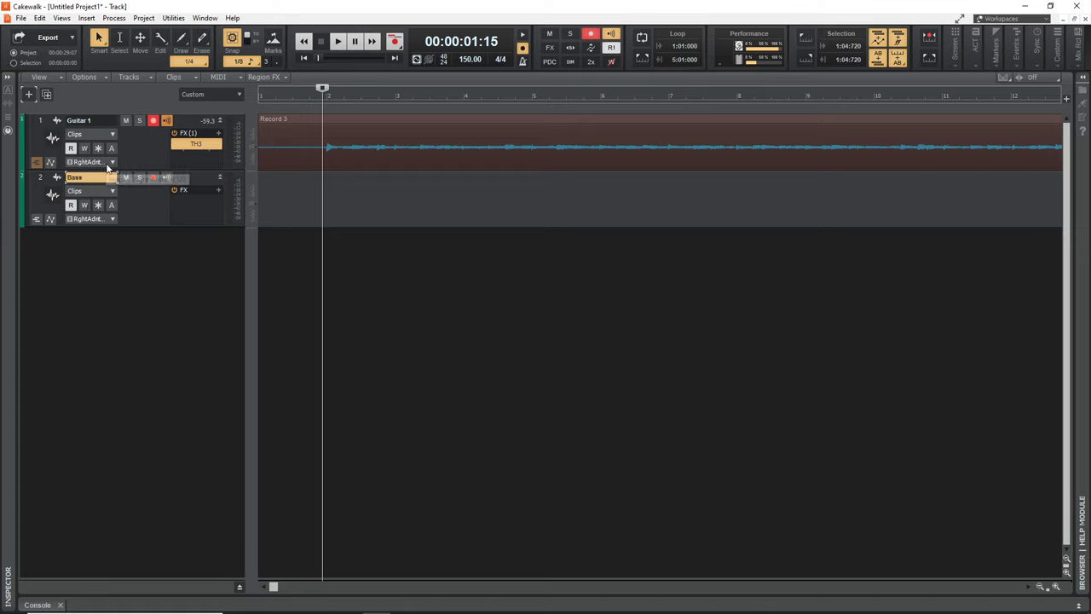
- Set the Guitar 1 track's input to None and arm the Bass track for recording
click(109, 165)
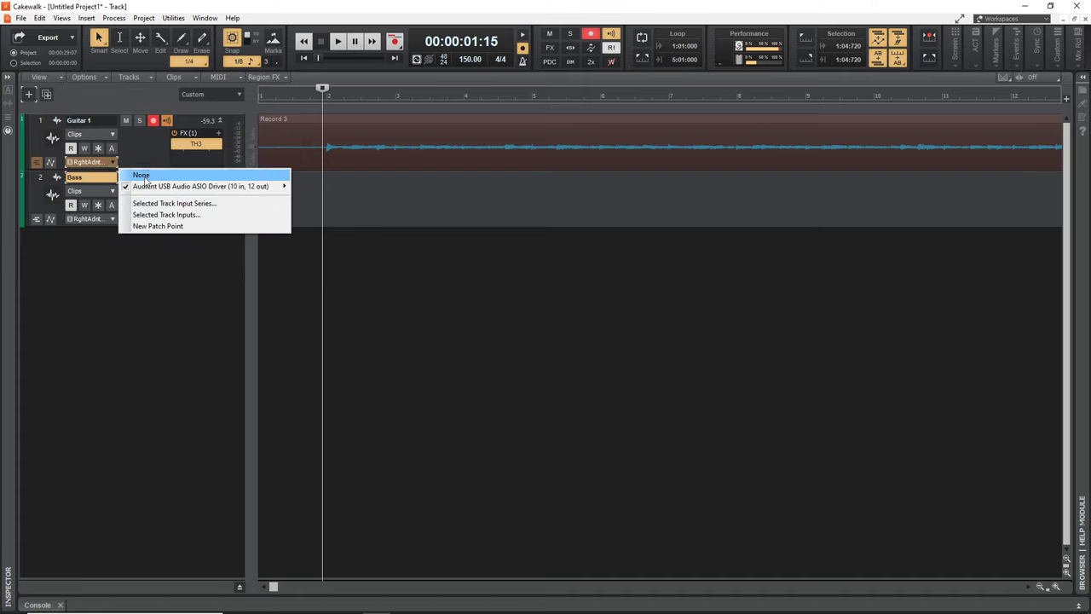
click(141, 176)
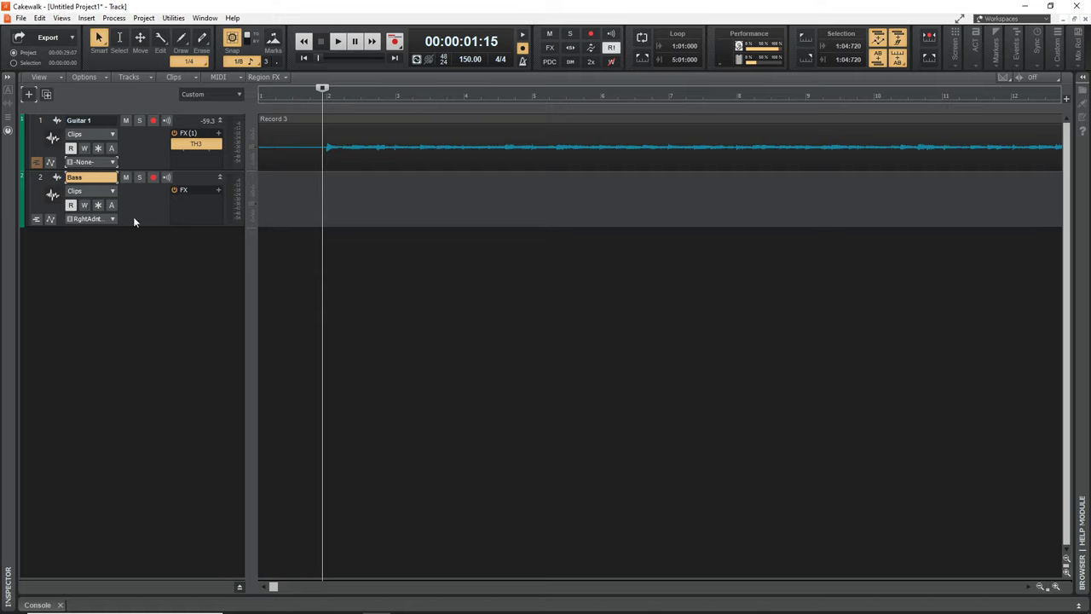
click(153, 177)
click(154, 176)
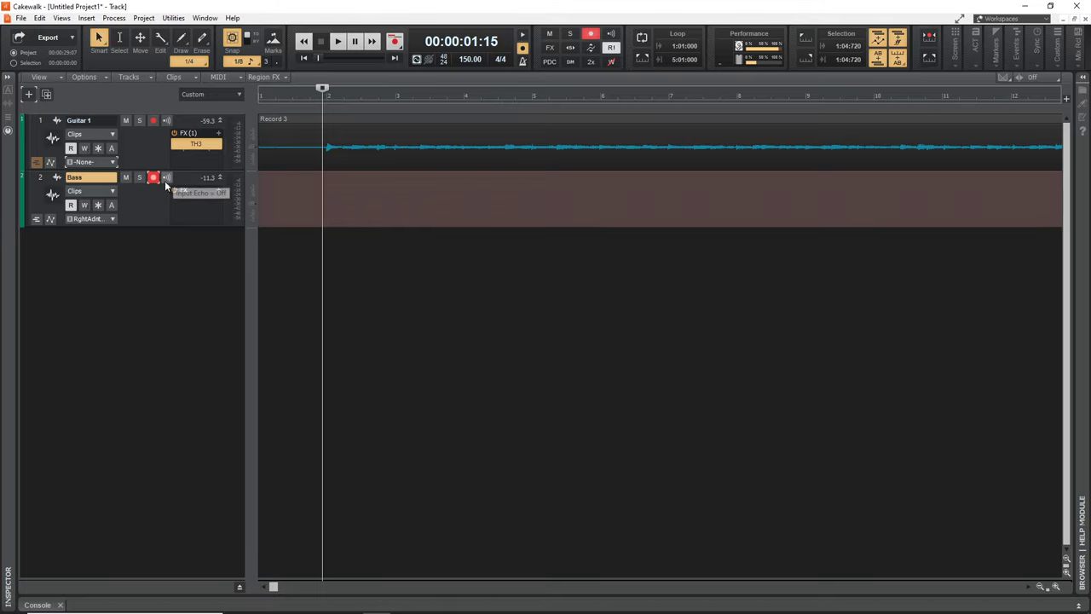
- Turn on input echo for the Bass track and copy the TH3 amp effect from Guitar 1 into its effects rack
click(167, 179)
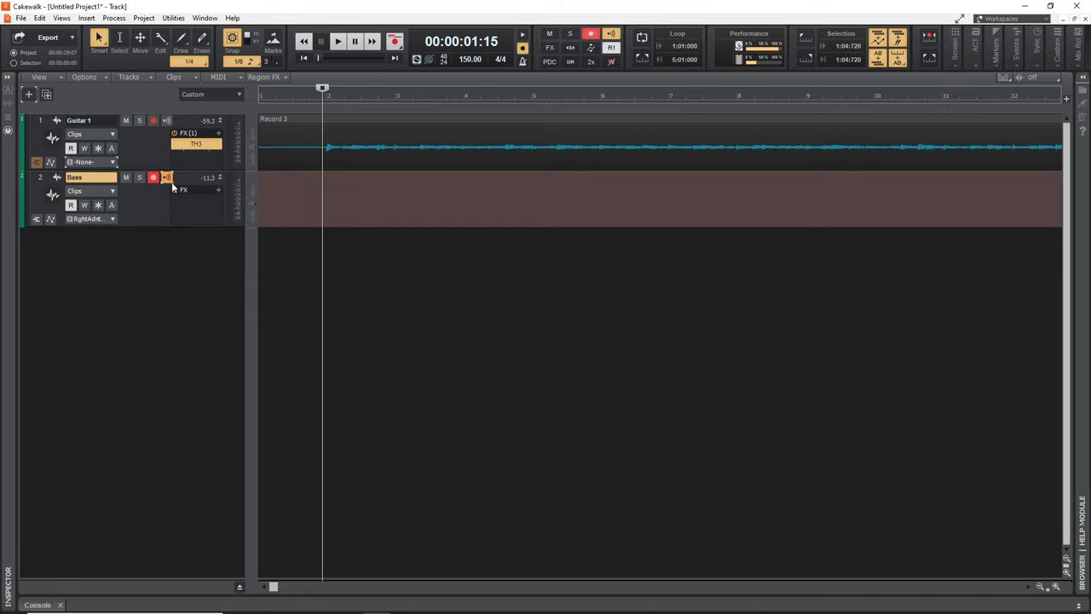
click(218, 145)
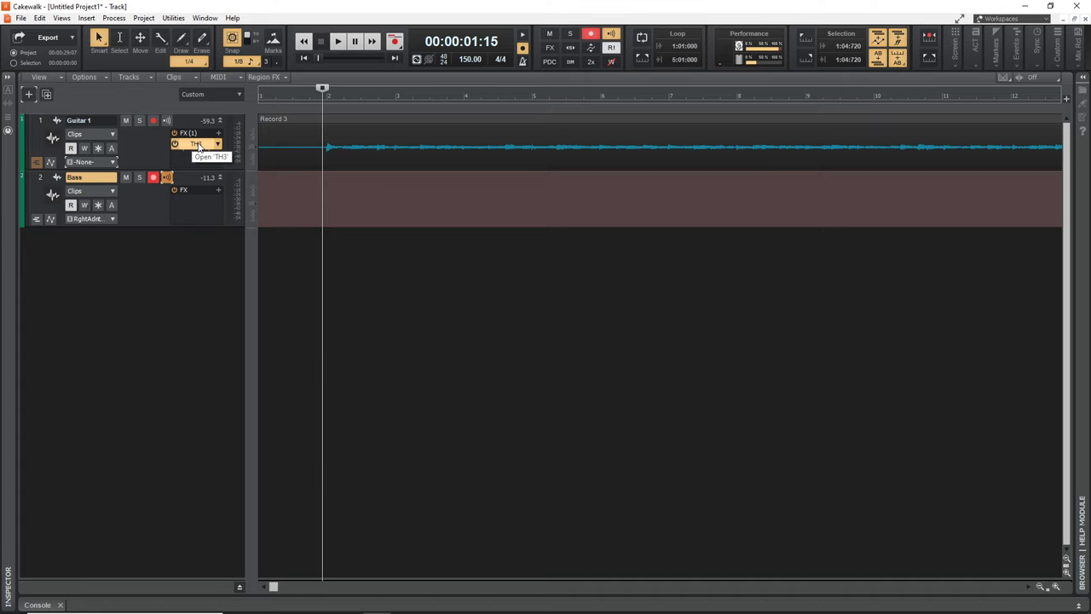
drag(198, 147, 195, 199)
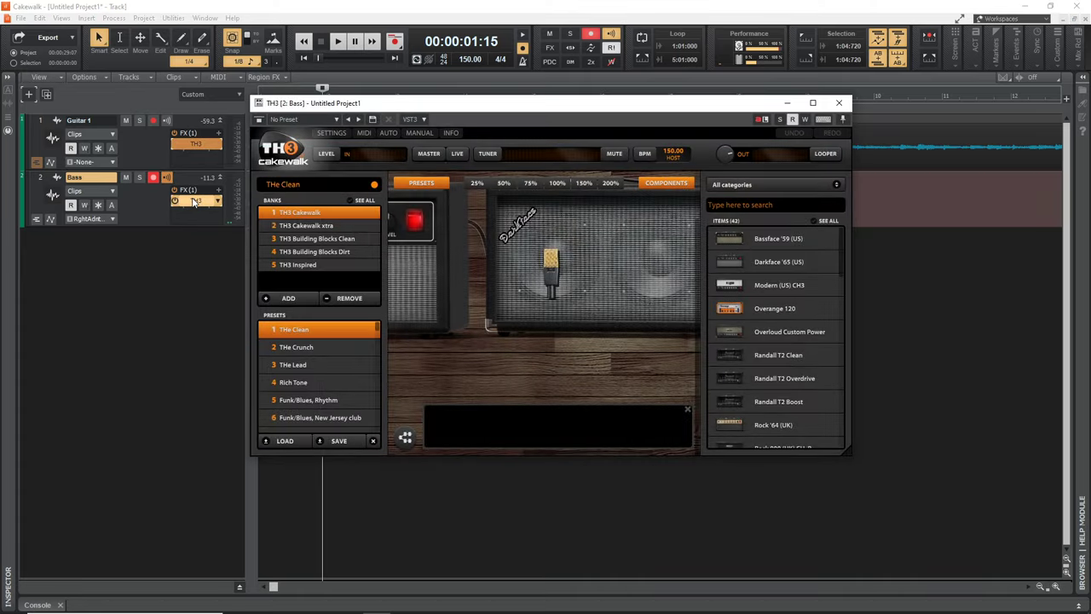
- Load the A-Bass Clean Vintage Guitar preset from the TH3 Building Blocks Clean bank for the Bass track and close TH3
scroll(331, 358, down, 3)
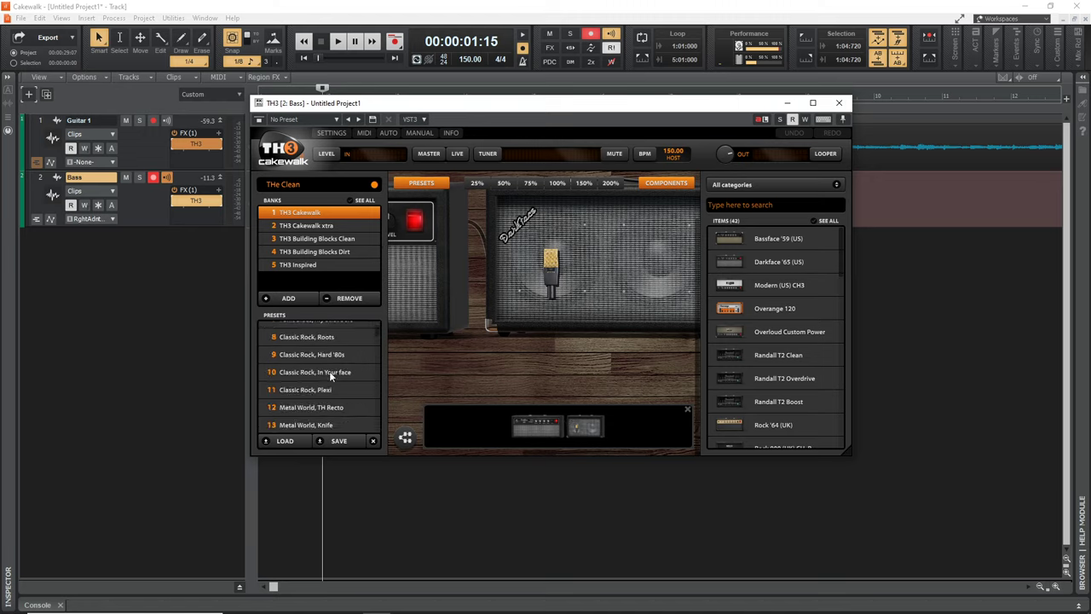
key(Down)
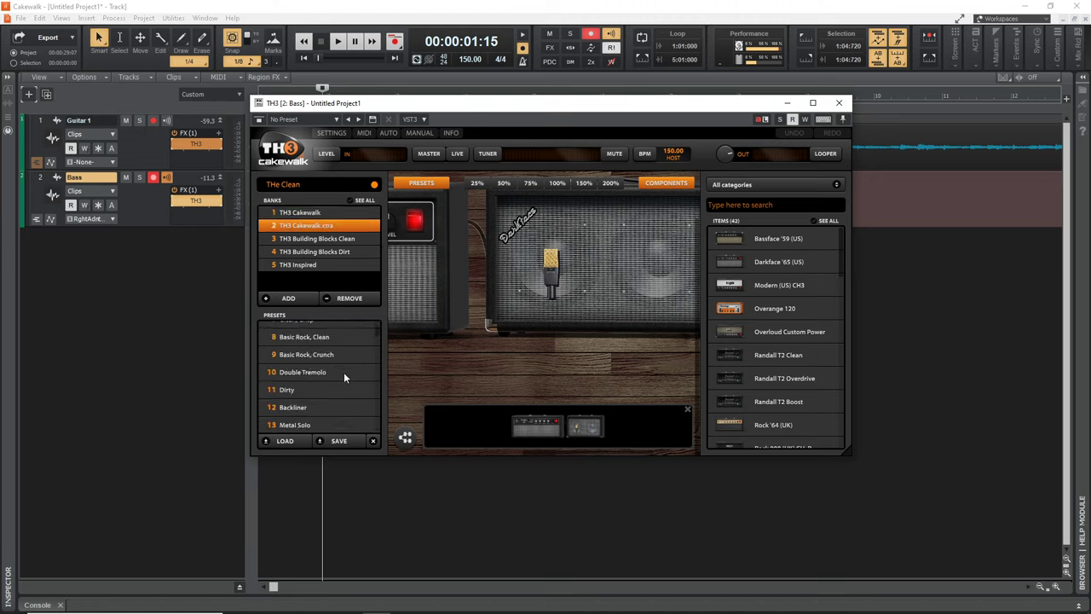
key(Down)
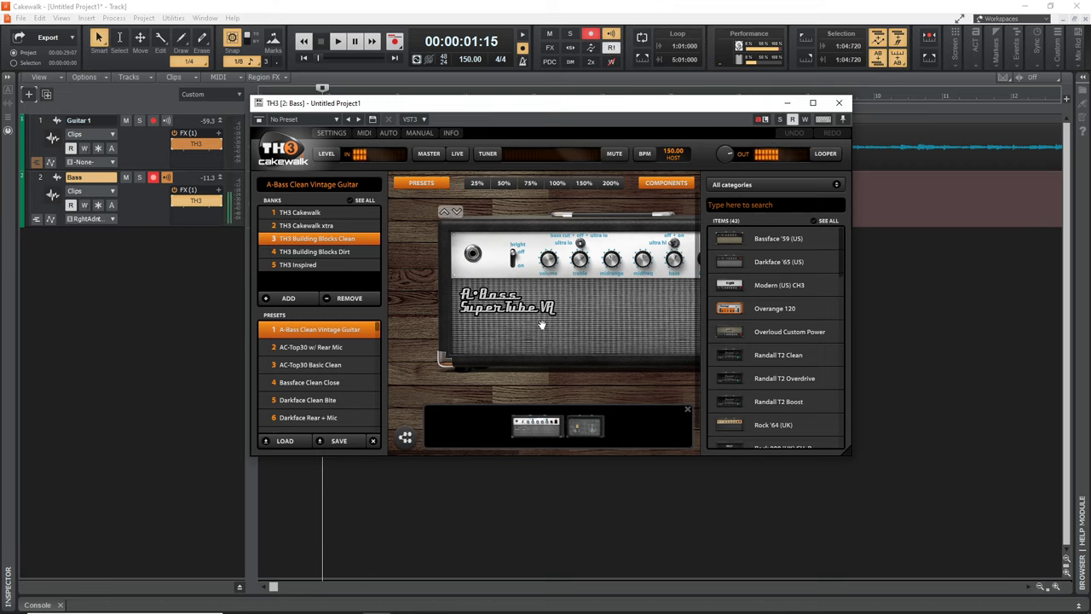
key(alt+F4)
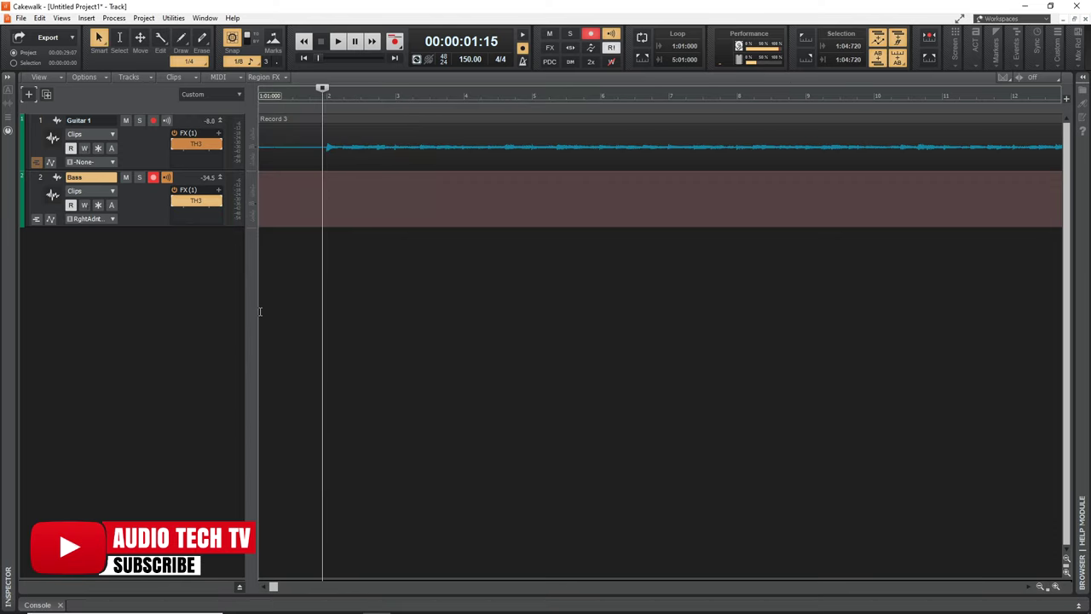
- Record a bass take on the Bass track from the project start and stop the recording
key(w)
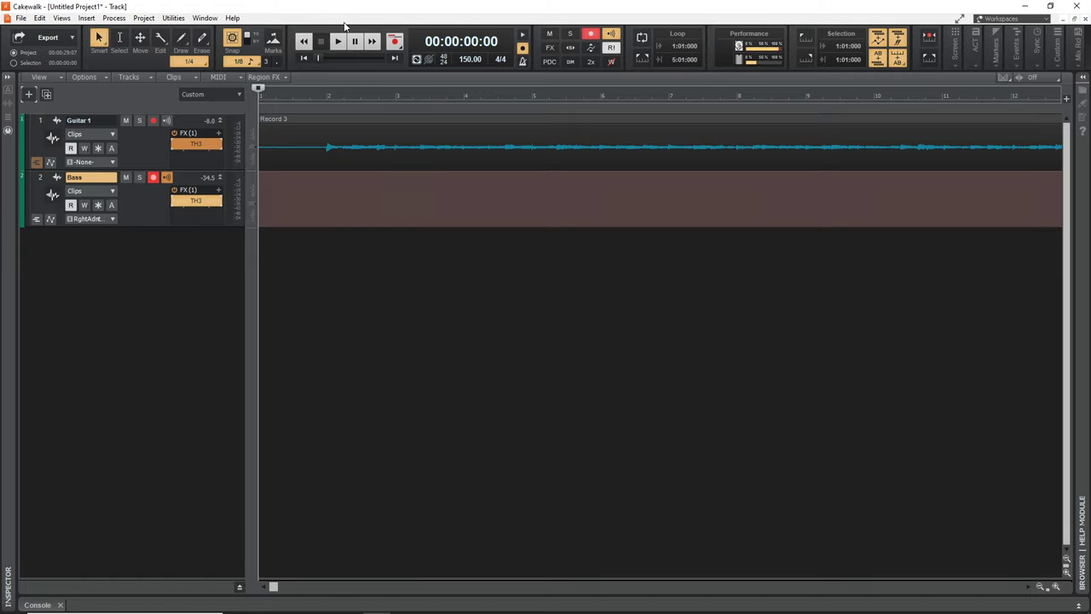
click(398, 43)
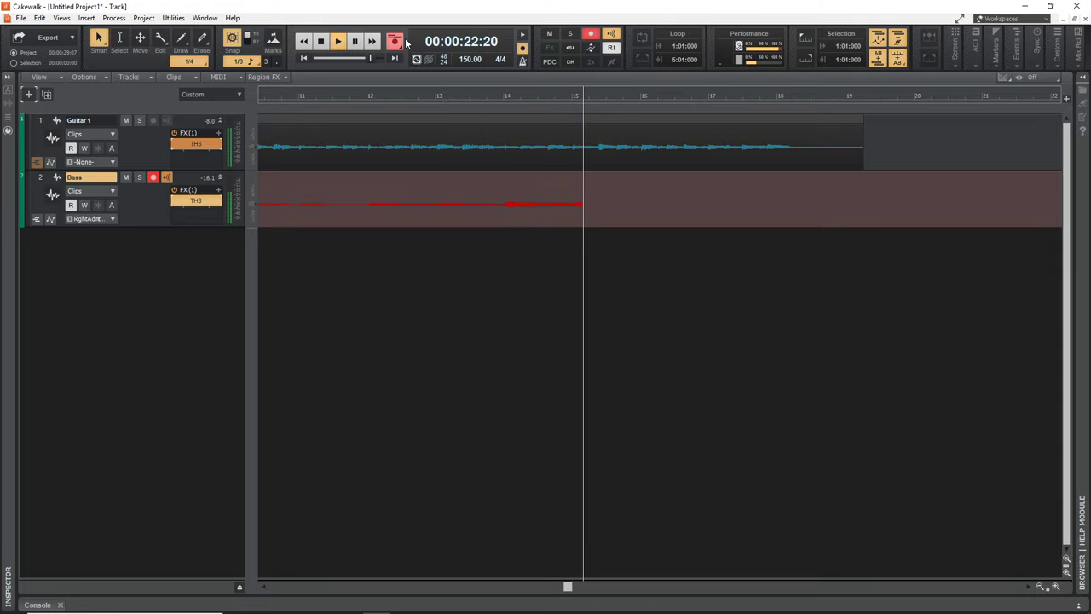
key(space)
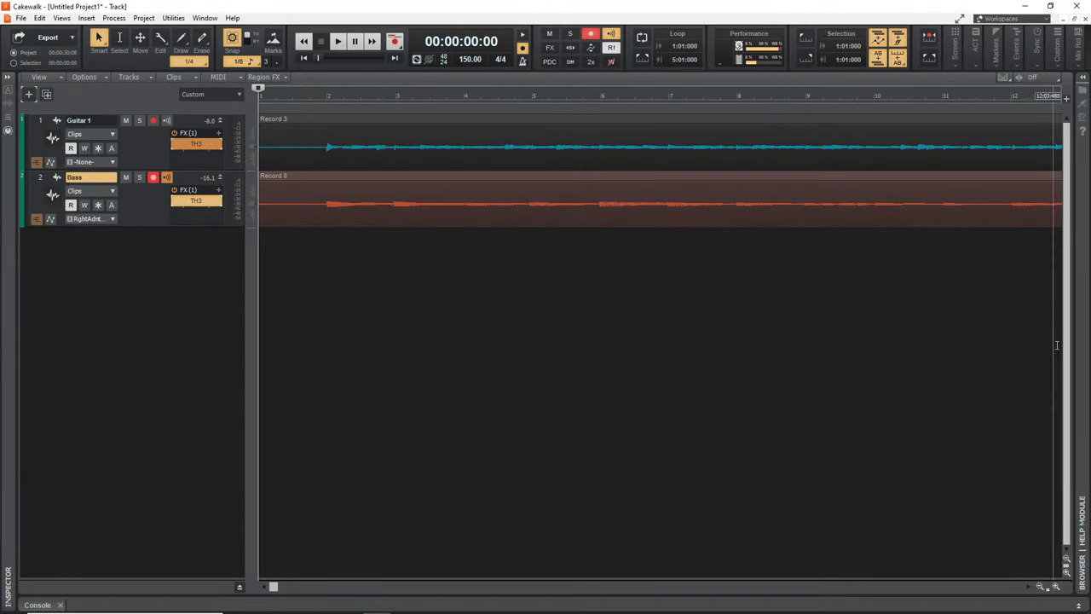
- Add the SI-Drum Kit instrument from the Drums category as a new track and expand its track controls
click(1084, 77)
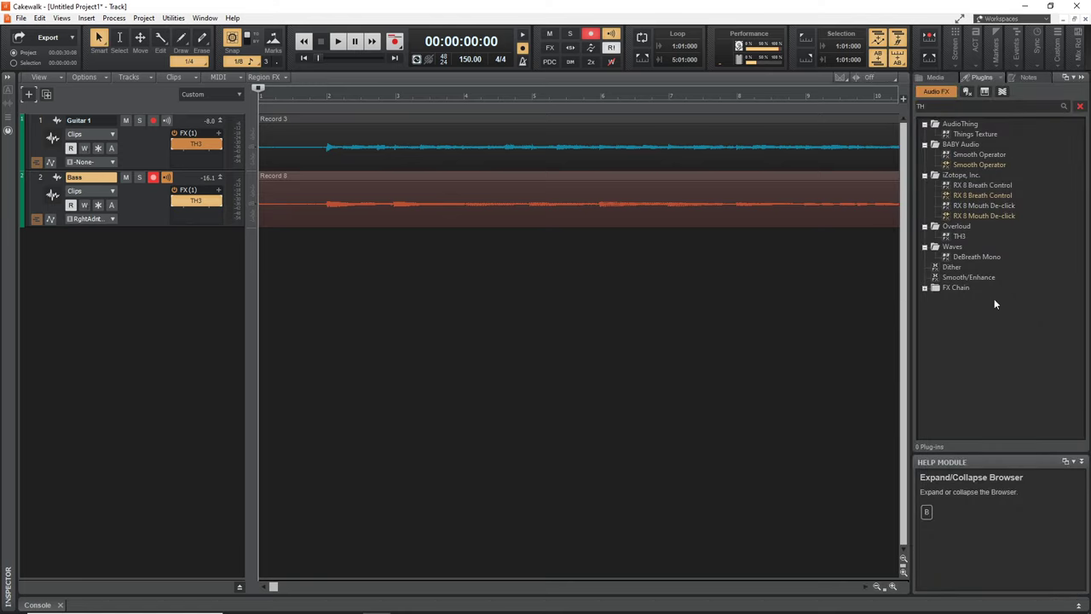
click(985, 92)
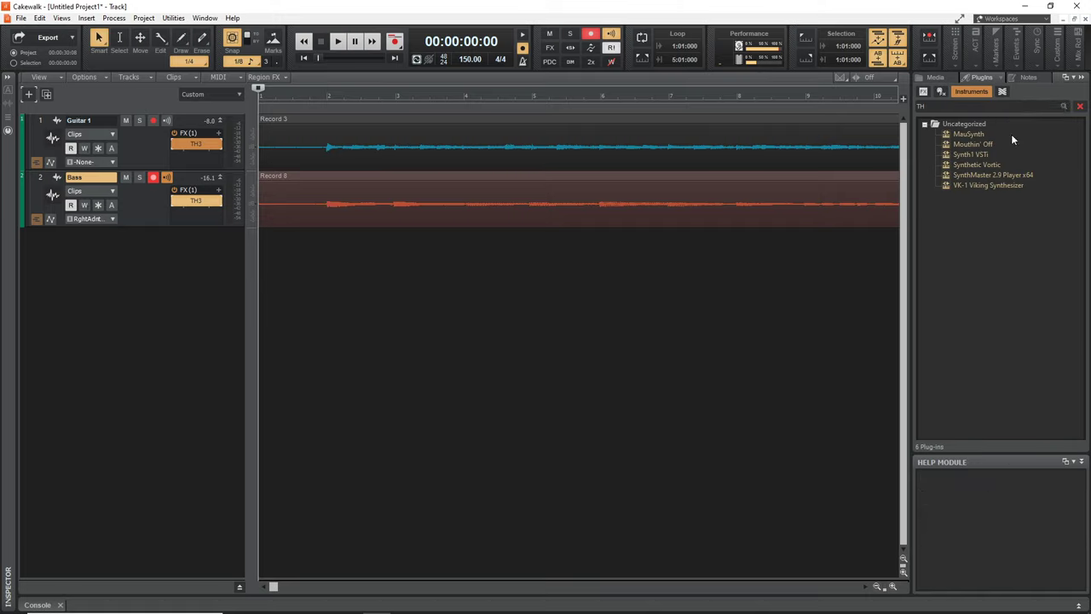
click(1080, 107)
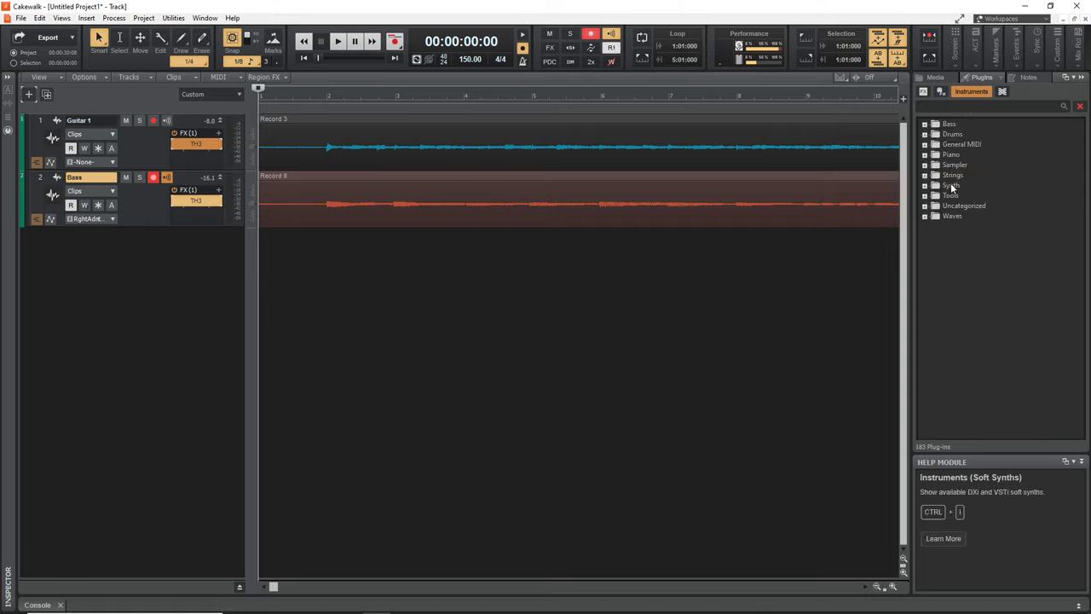
click(925, 135)
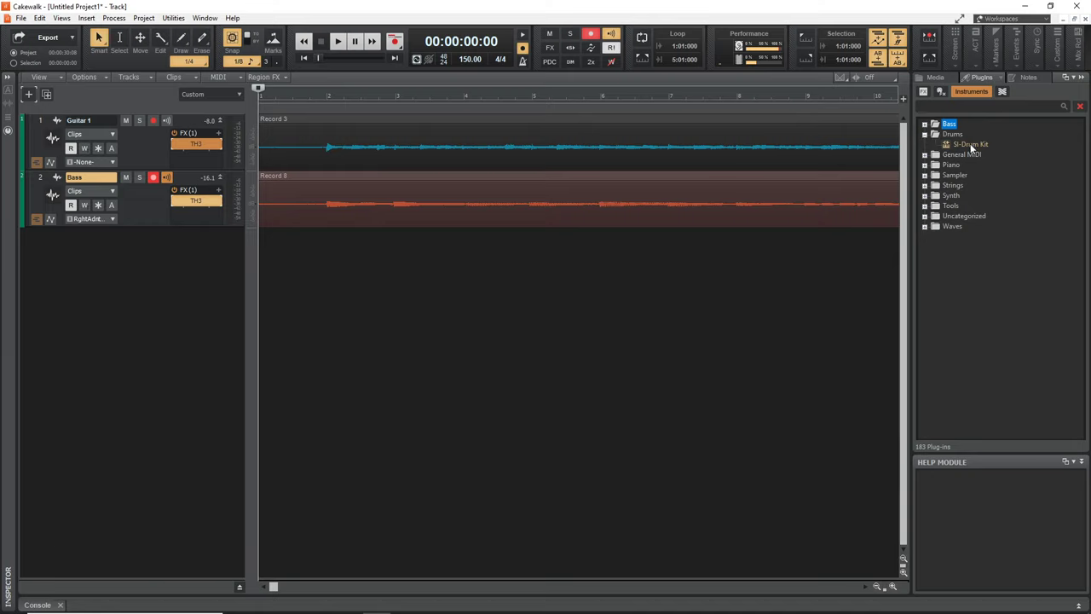
drag(971, 146, 115, 261)
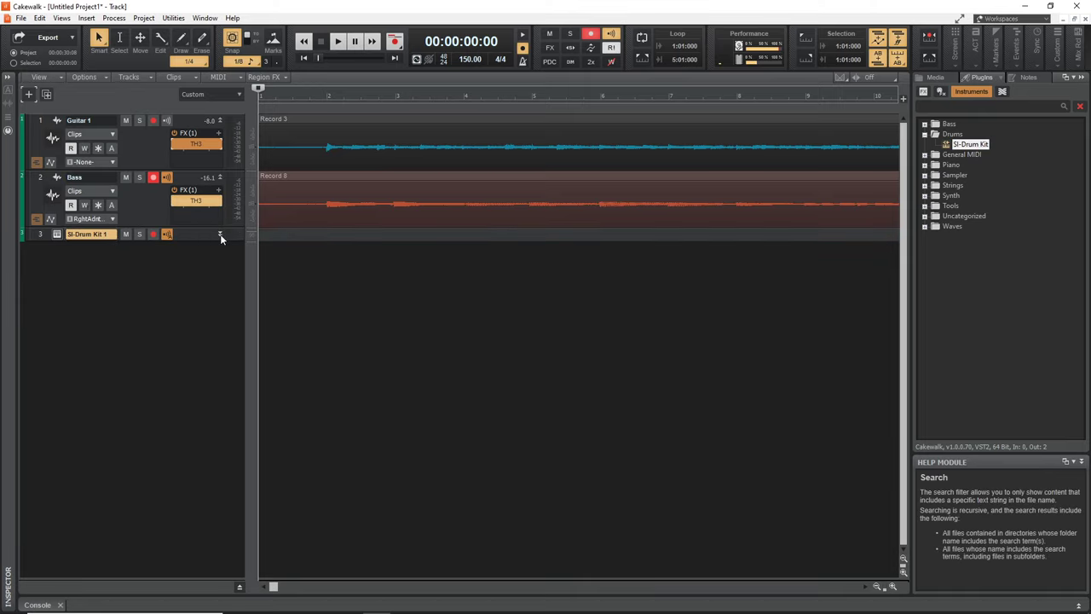
click(220, 233)
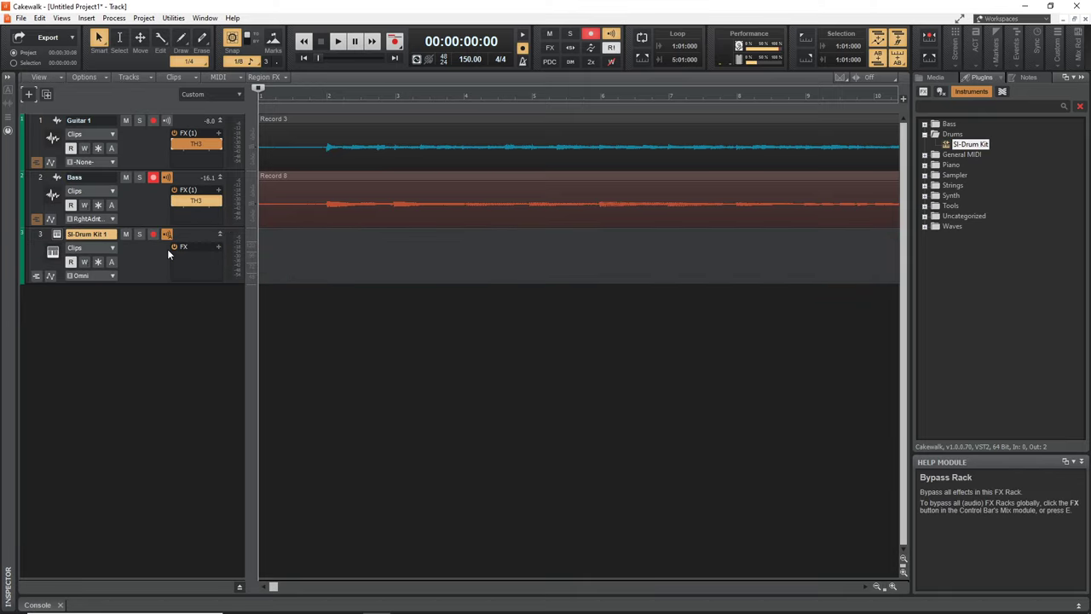
click(1085, 77)
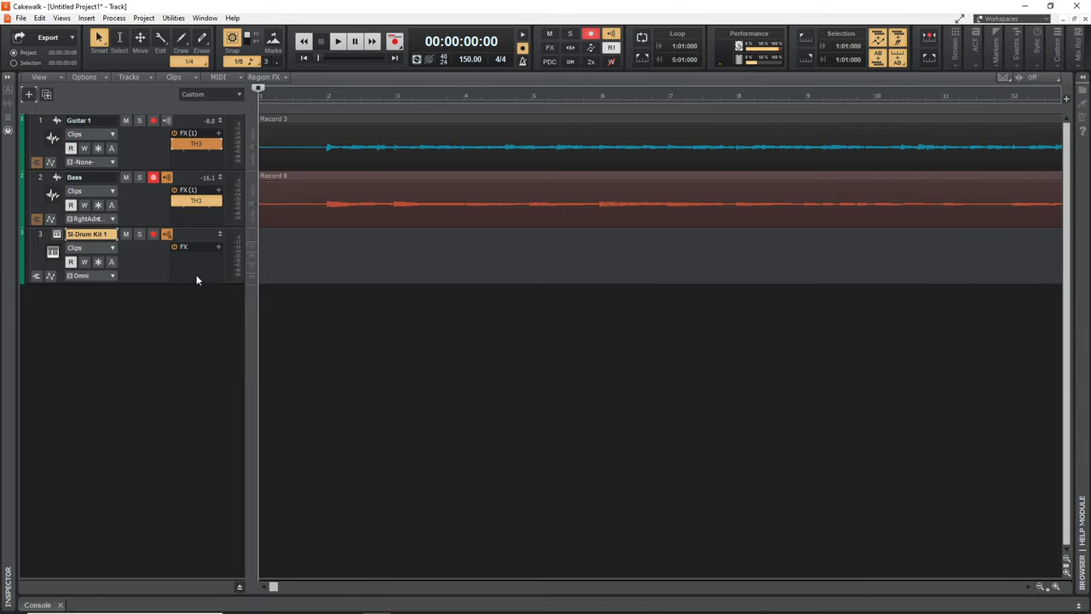
- Open the SI-Drum Kit interface clear of the track list and open the Piano Roll for the drum track
click(56, 235)
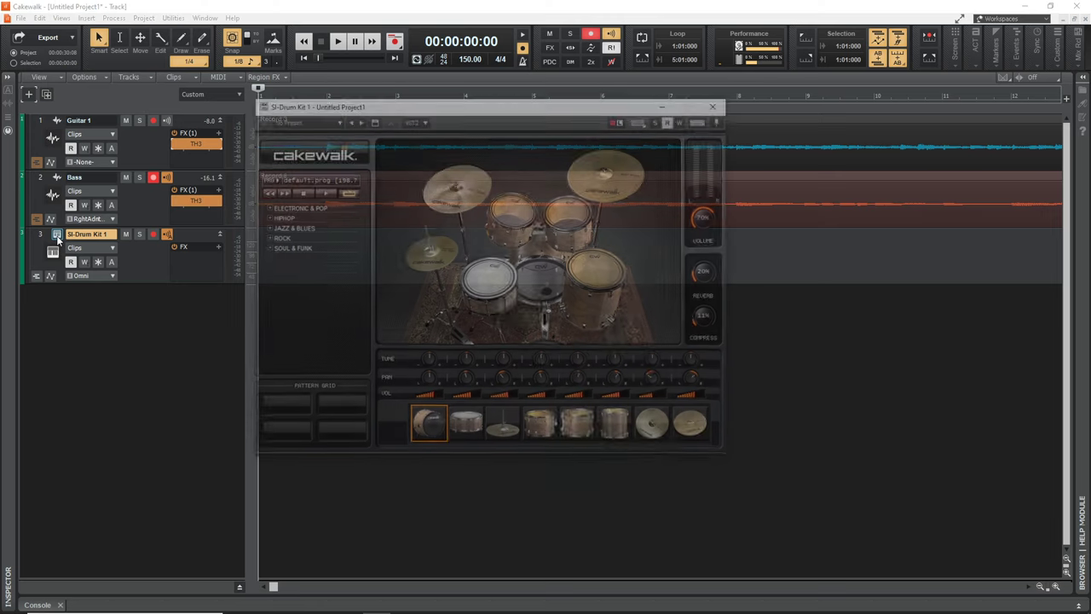
drag(434, 107, 531, 111)
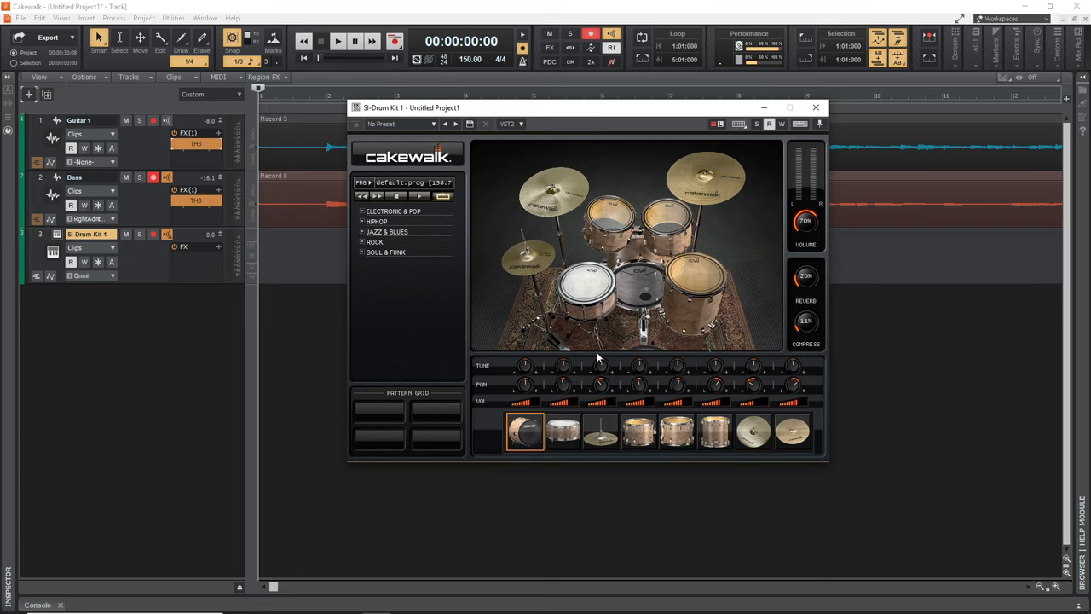
drag(596, 108, 805, 107)
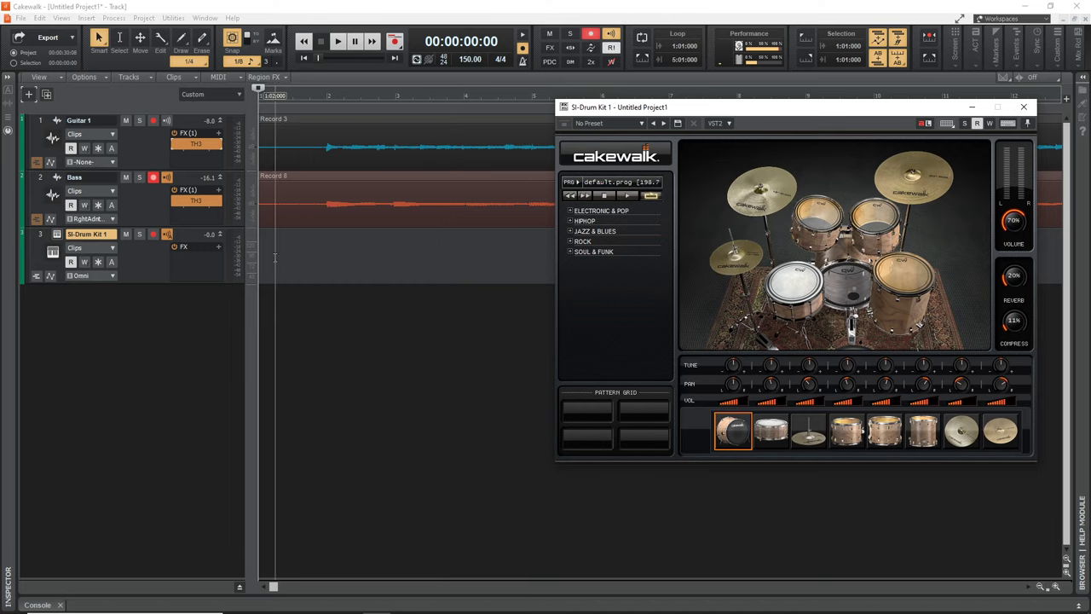
double_click(337, 260)
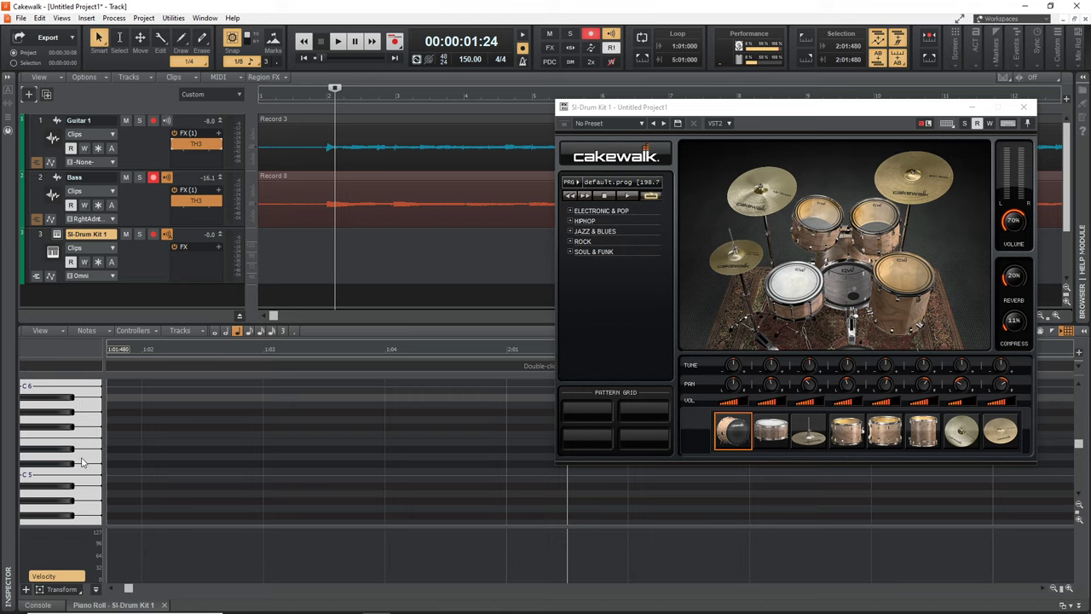
- Audition the drum sounds on the low keys around C3 in the Piano Roll, including the kick and snare
scroll(82, 455, down, 5)
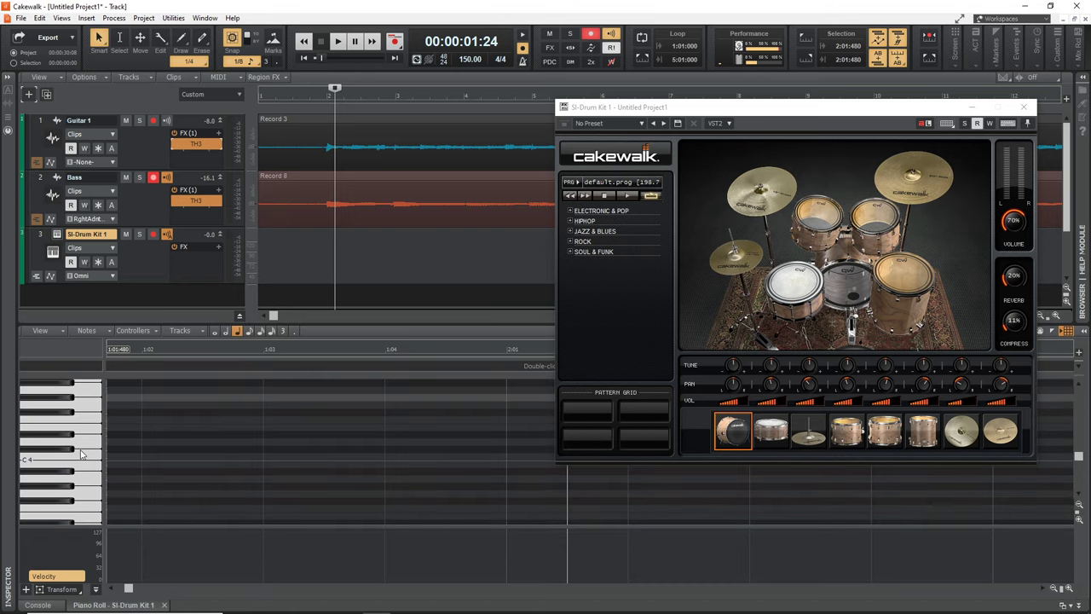
scroll(81, 454, down, 3)
click(92, 468)
click(93, 469)
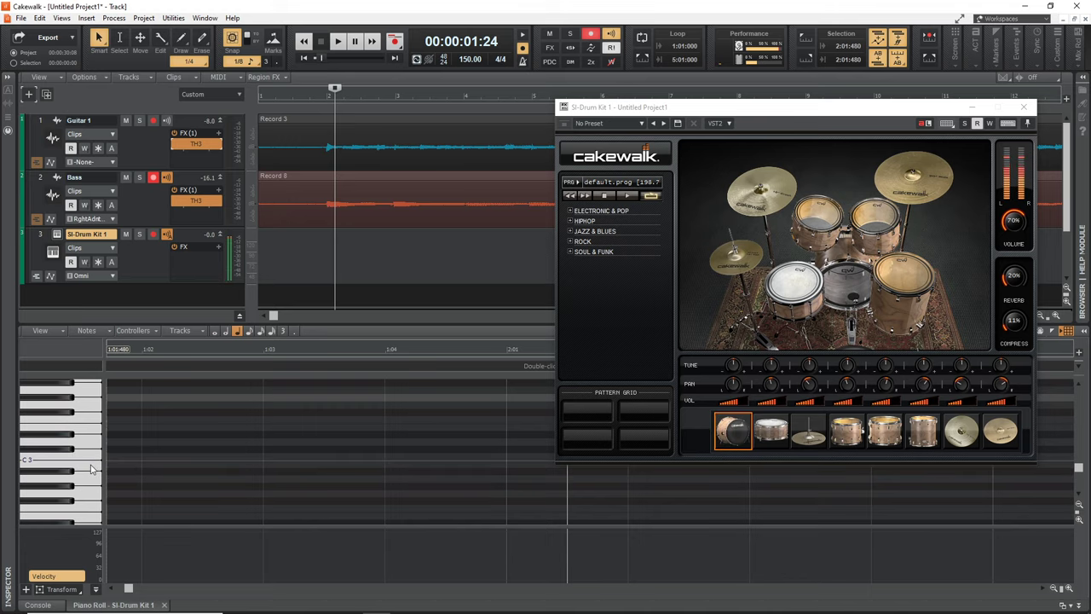
click(92, 452)
click(94, 444)
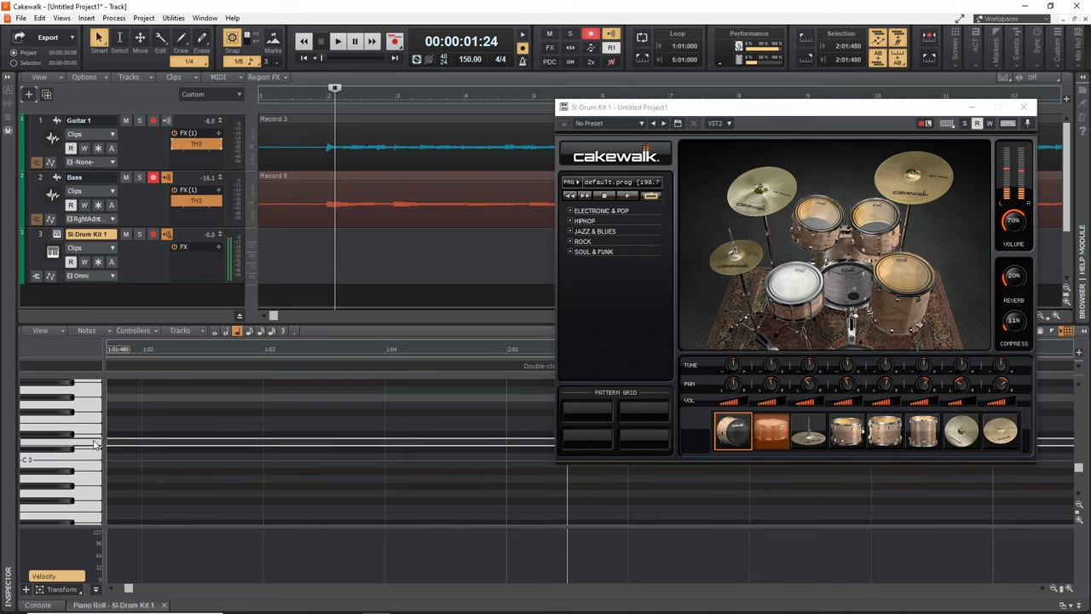
click(96, 467)
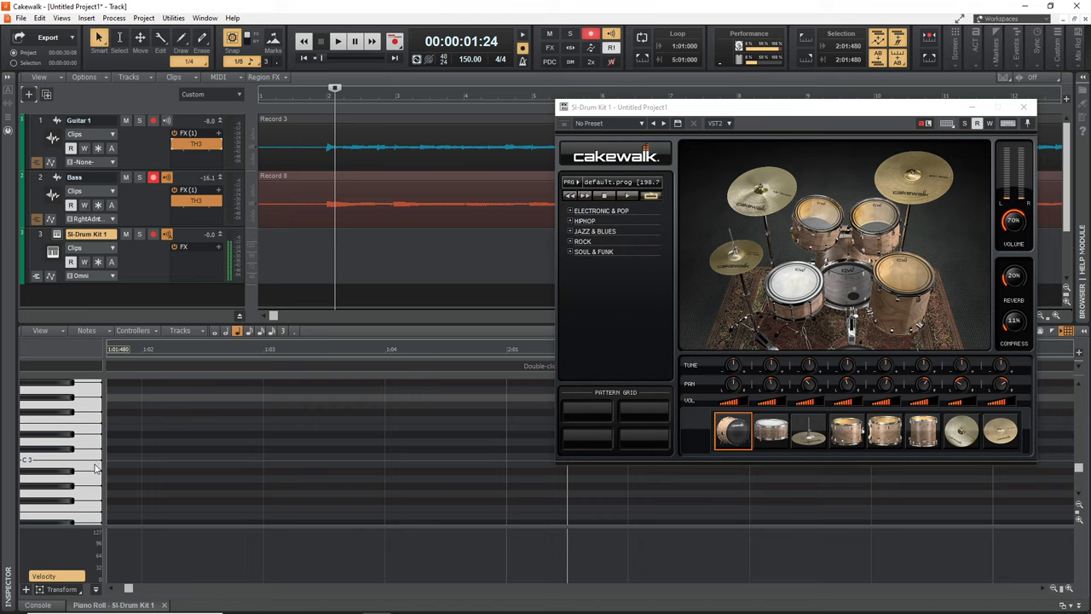
- Draw alternating B2 kick and D3 snare notes in the Piano Roll, one per beat up to 2:01
click(143, 463)
drag(143, 463, 175, 463)
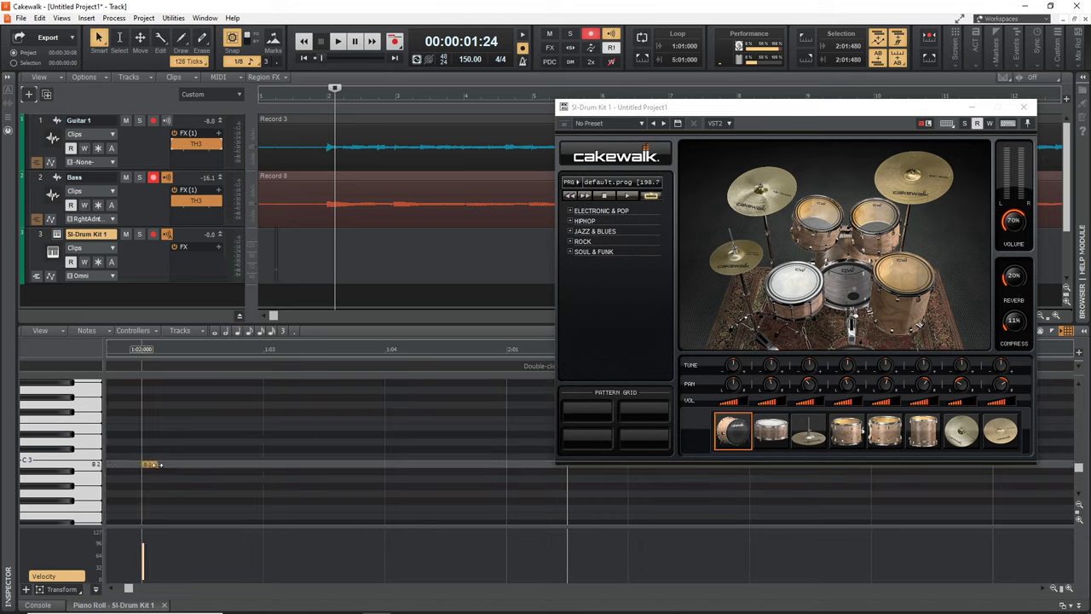
drag(170, 463, 134, 465)
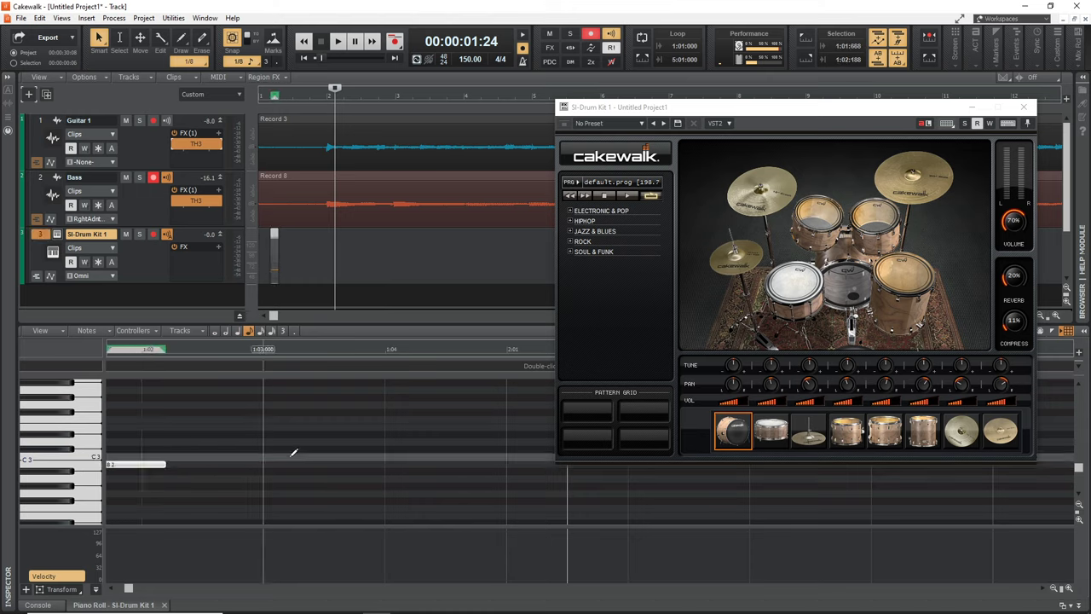
click(266, 442)
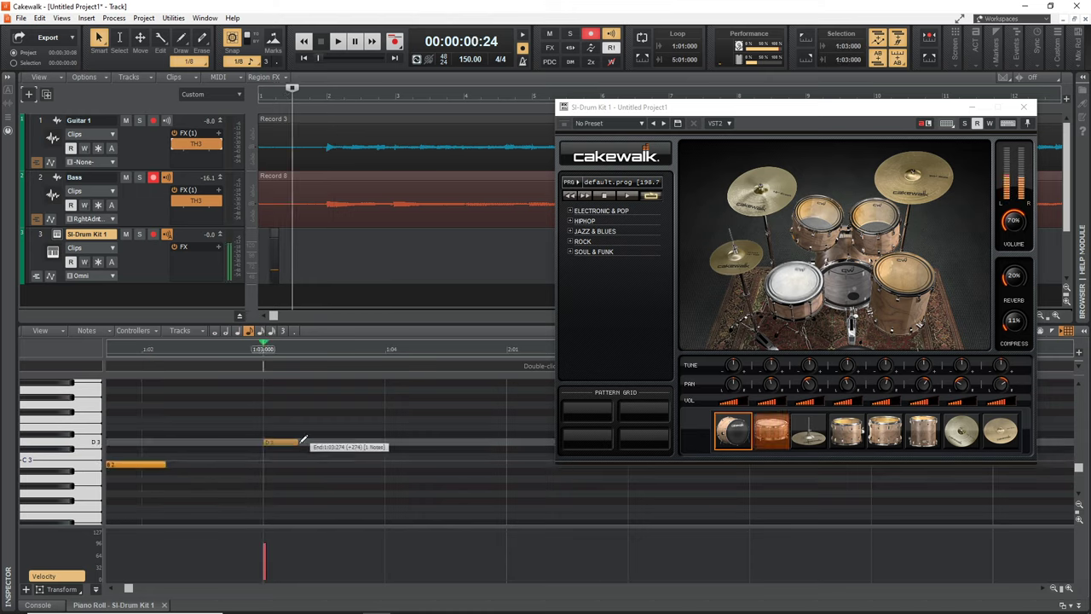
click(391, 464)
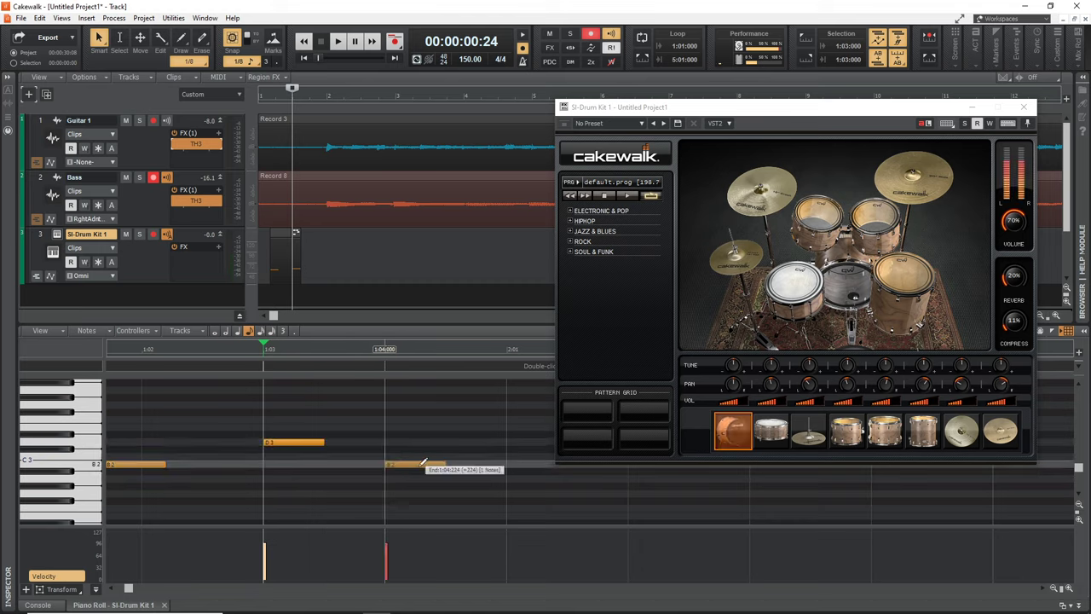
click(511, 442)
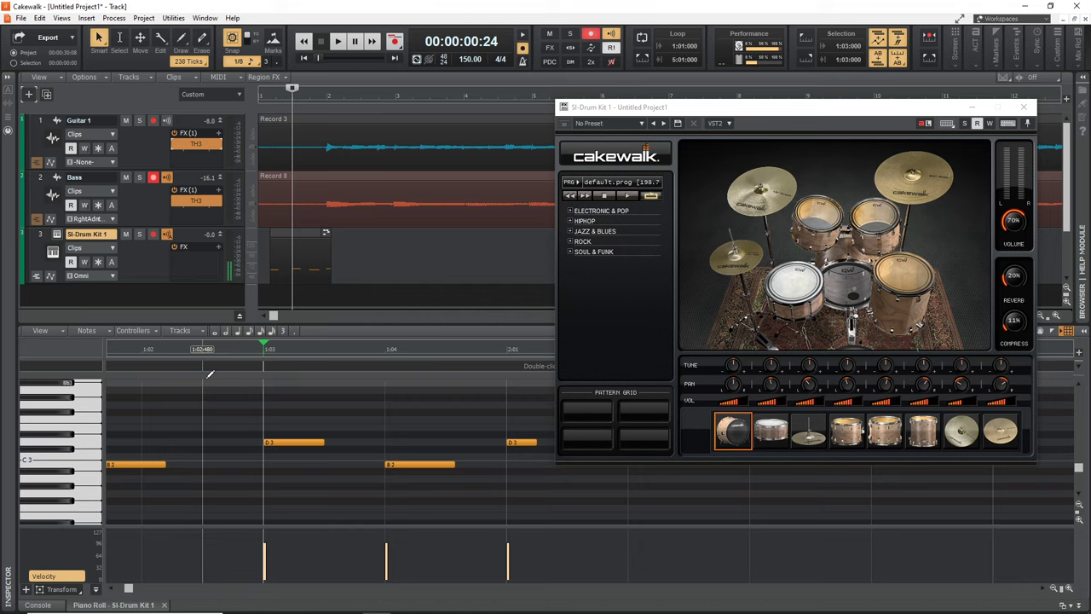
- Audition more drum sounds on the higher keys around A3 in the Piano Roll
click(90, 389)
click(64, 401)
click(64, 401)
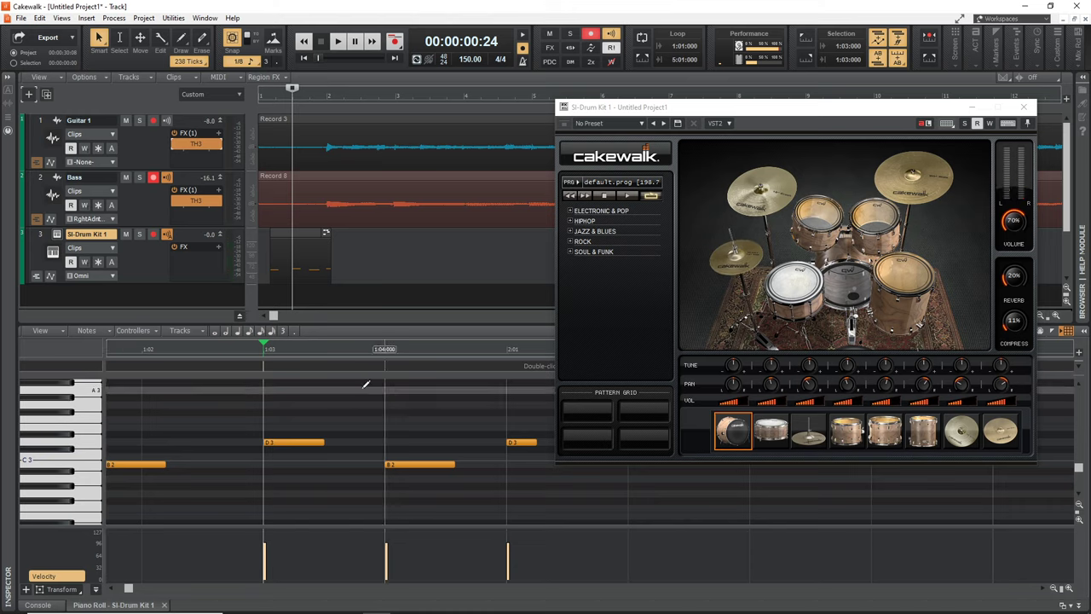
- Delete the drawn drum clip from the SI-Drum Kit 1 track
click(297, 236)
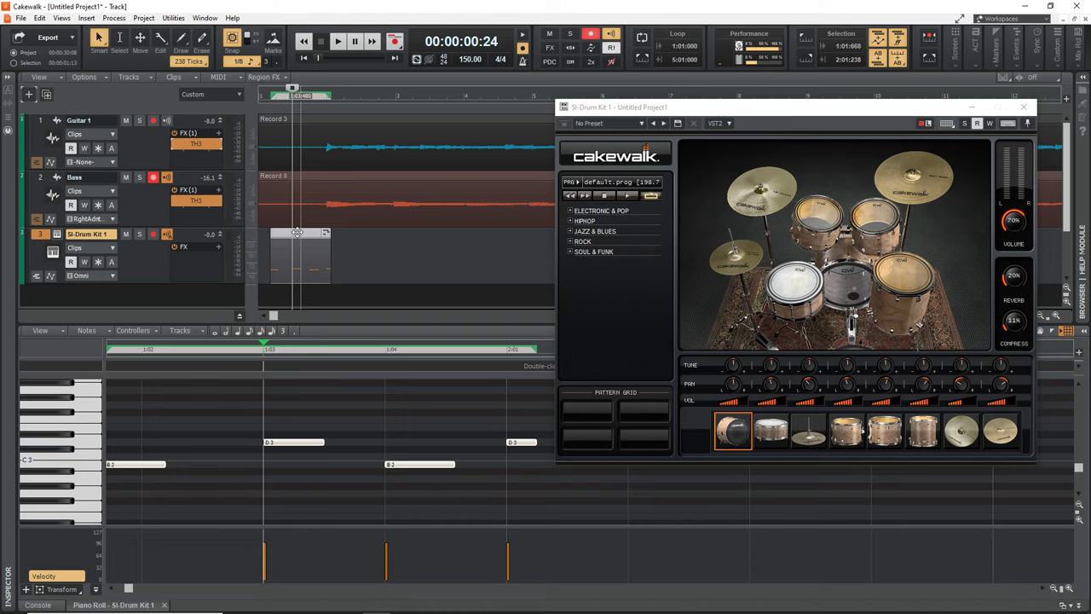
key(Delete)
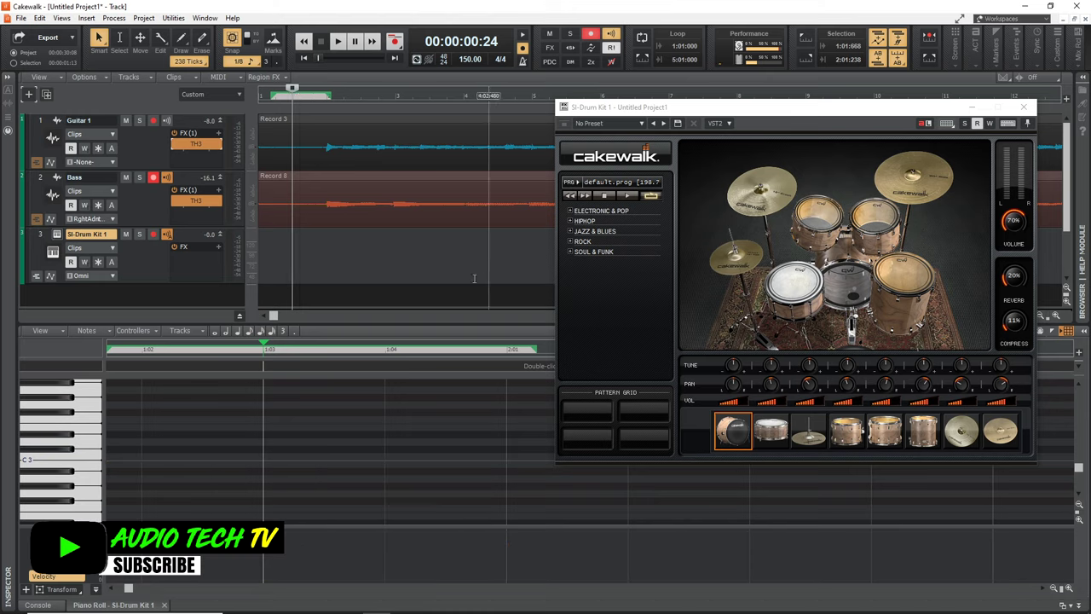
- Open the Step Sequencer for the SI-Drum Kit 1 track and set the pattern to 8 beats with 4 steps per beat
right_click(312, 255)
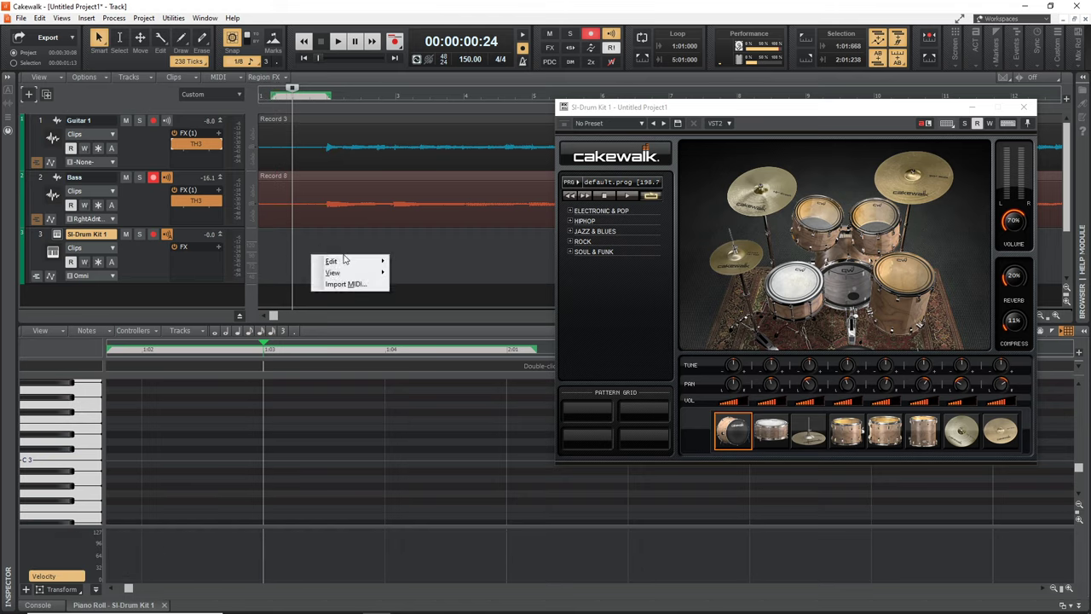
mouse_move(350, 274)
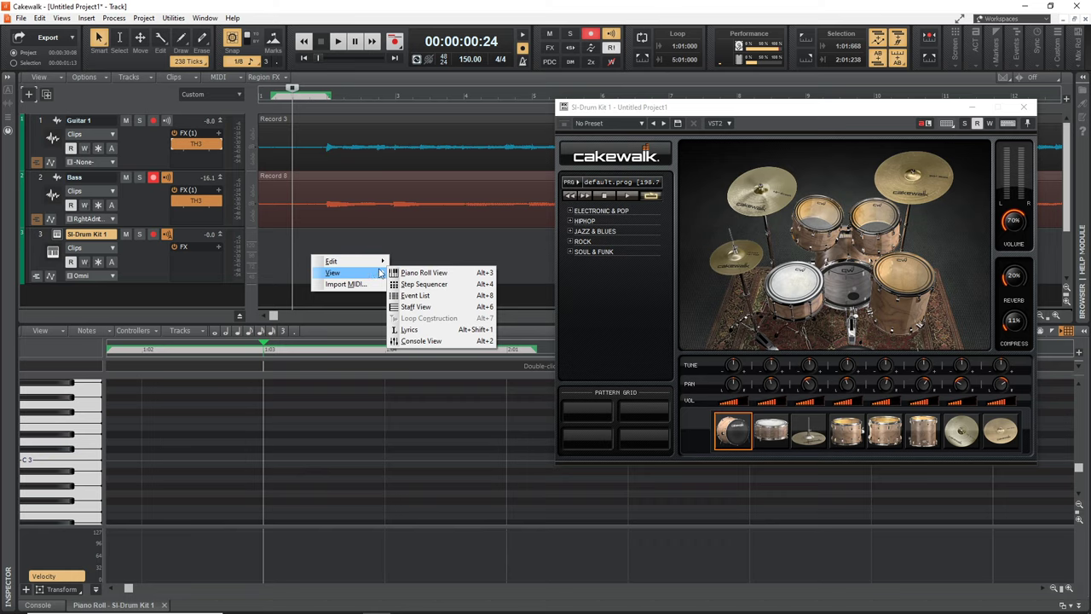
click(424, 285)
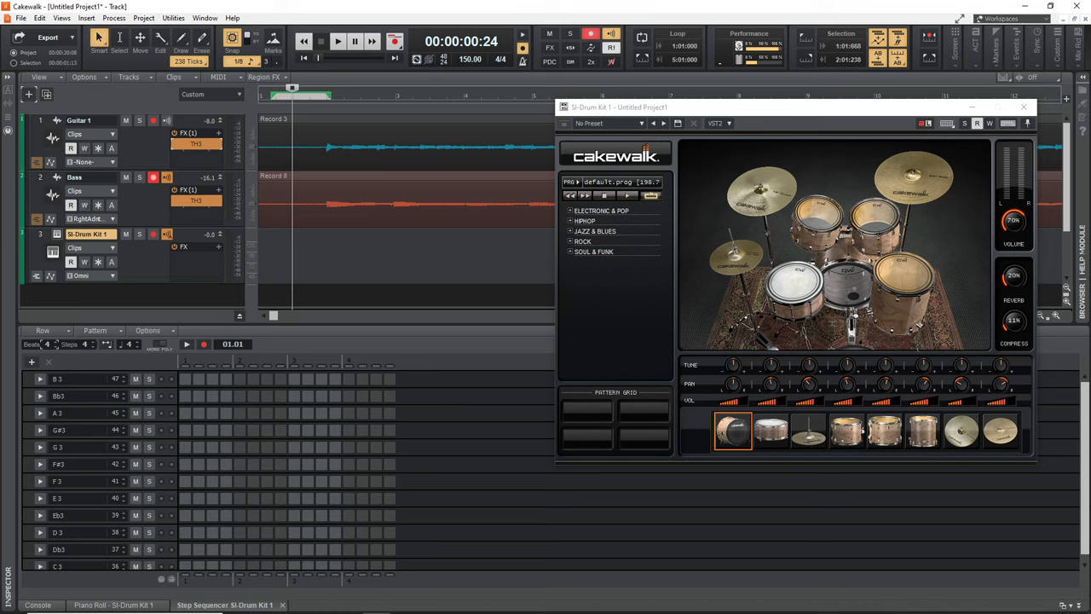
click(56, 341)
click(56, 341)
click(56, 341)
click(57, 341)
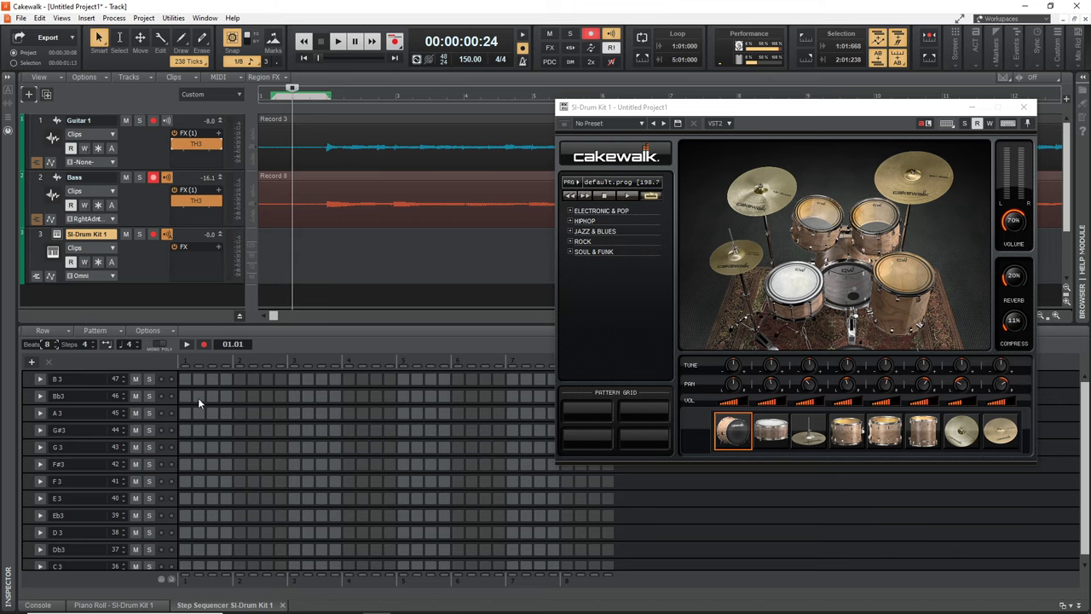
click(94, 341)
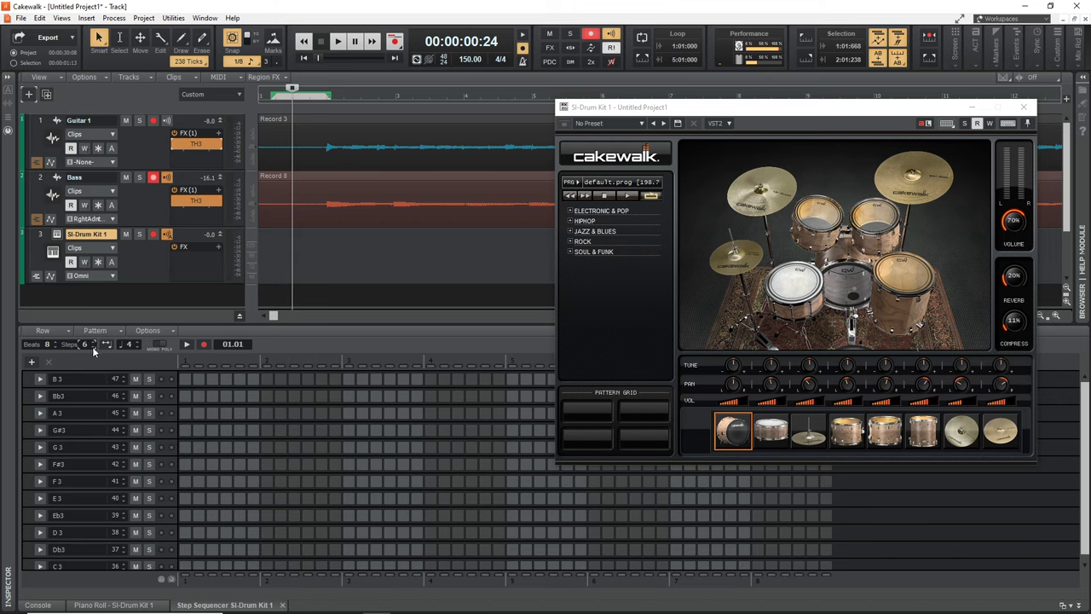
click(92, 346)
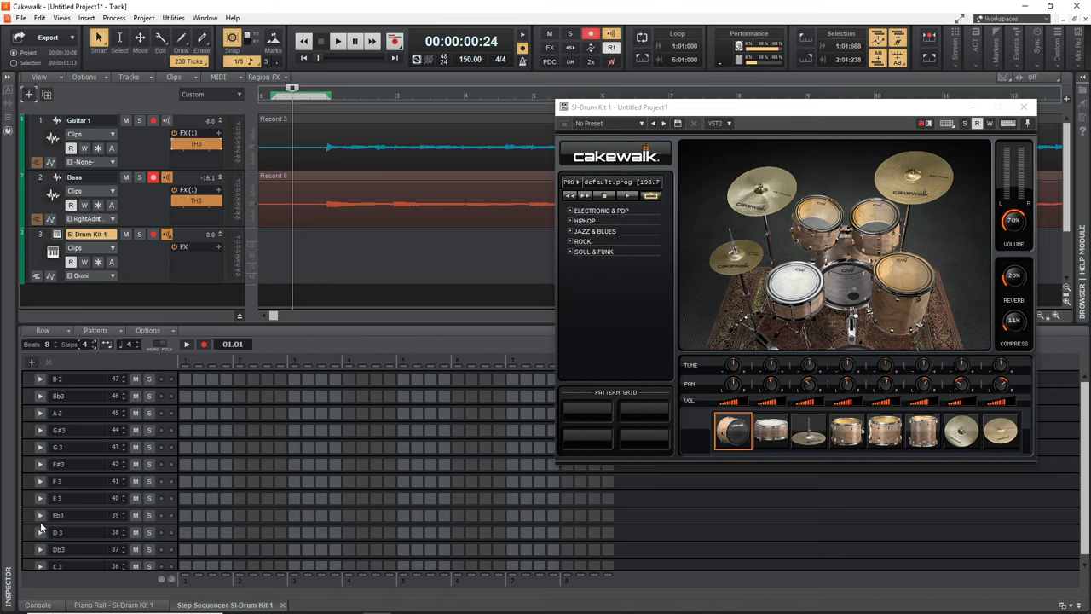
- Enter C3 kick hits on steps 1, 9, 11, 17, 25 and 27 and D3 snare hits on steps 5, 13 and 21
scroll(32, 532, down, 1)
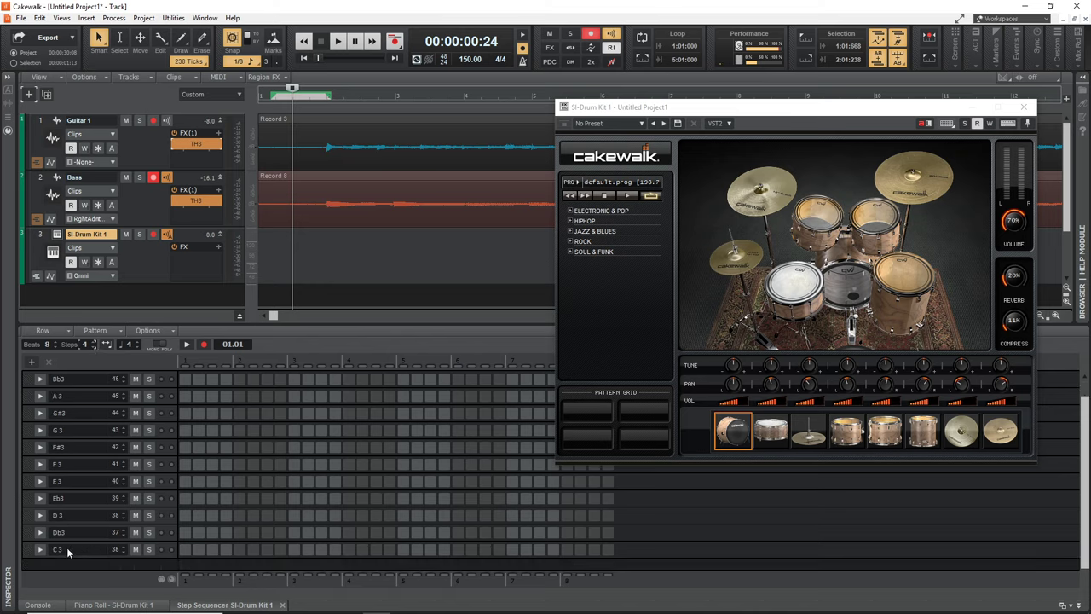
click(186, 550)
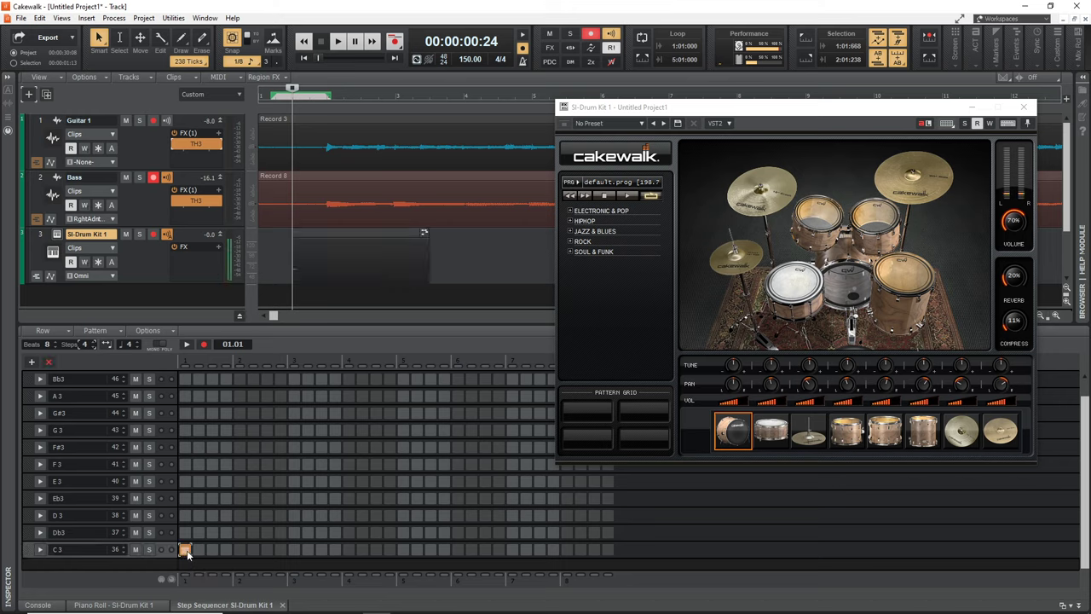
click(240, 516)
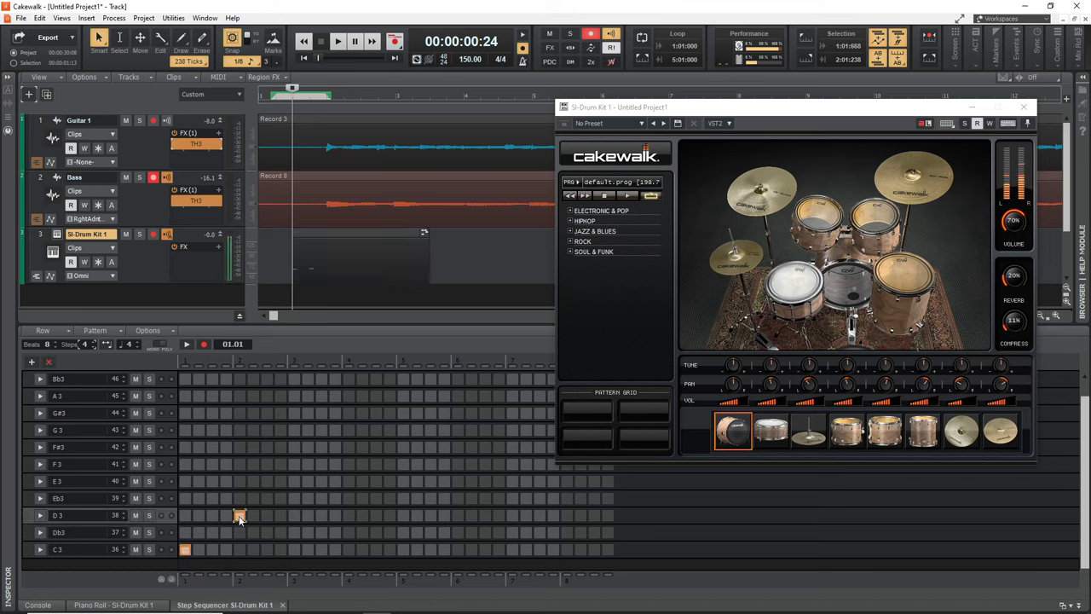
click(294, 549)
click(349, 549)
click(349, 550)
click(322, 550)
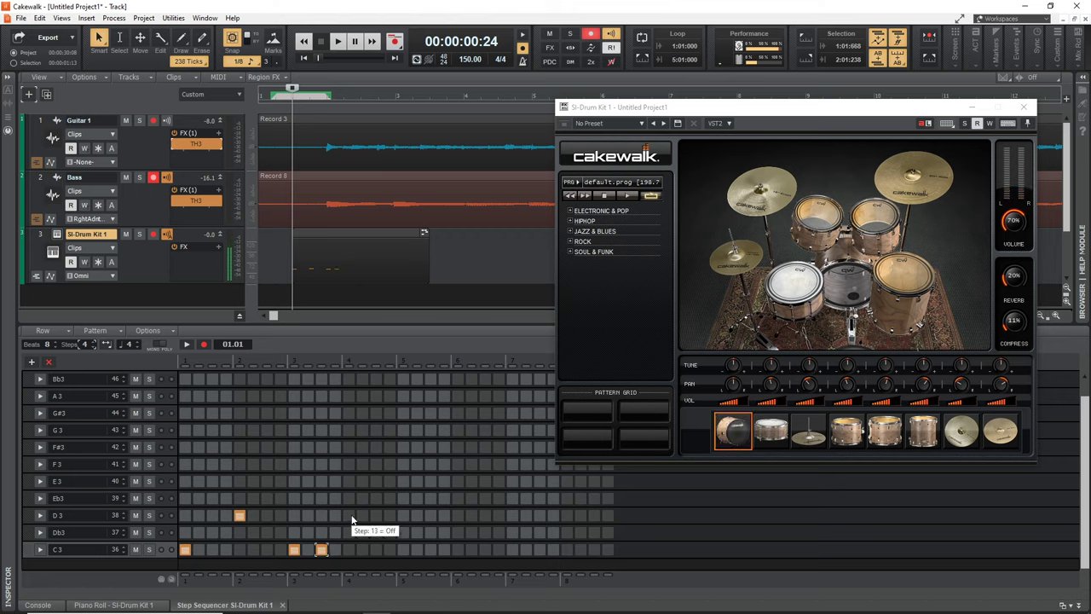
click(349, 515)
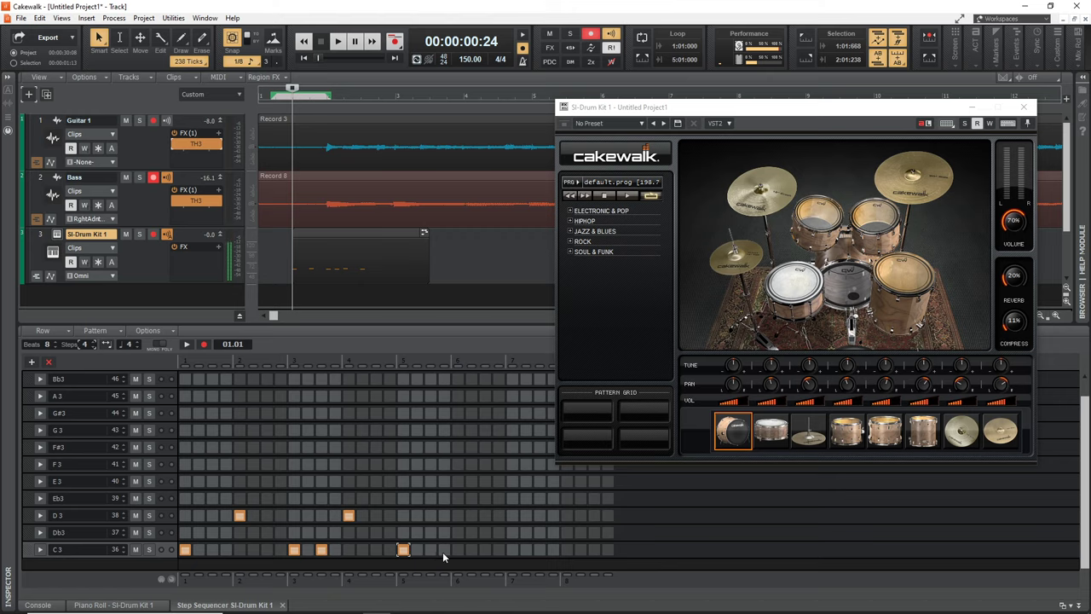
click(457, 516)
click(512, 549)
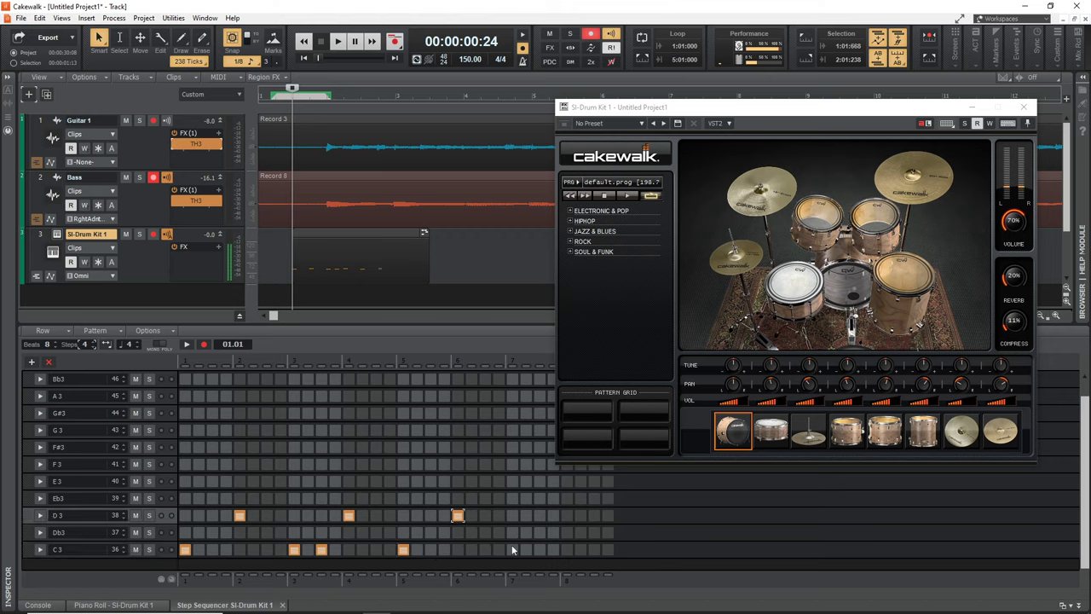
click(539, 549)
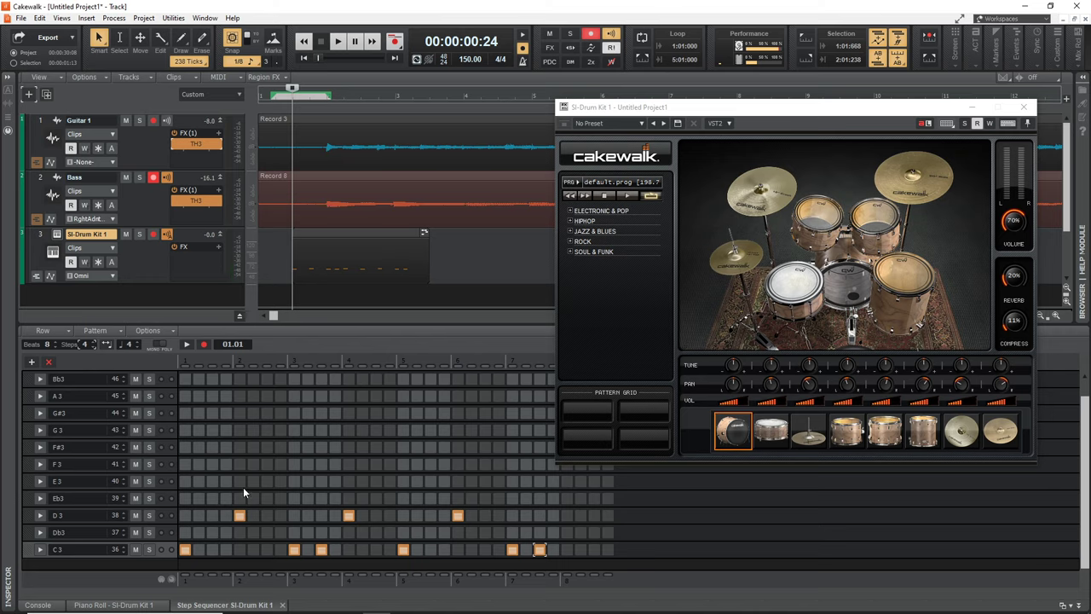
- Solo the SI-Drum Kit 1 track and play back the kick and snare pattern
click(140, 236)
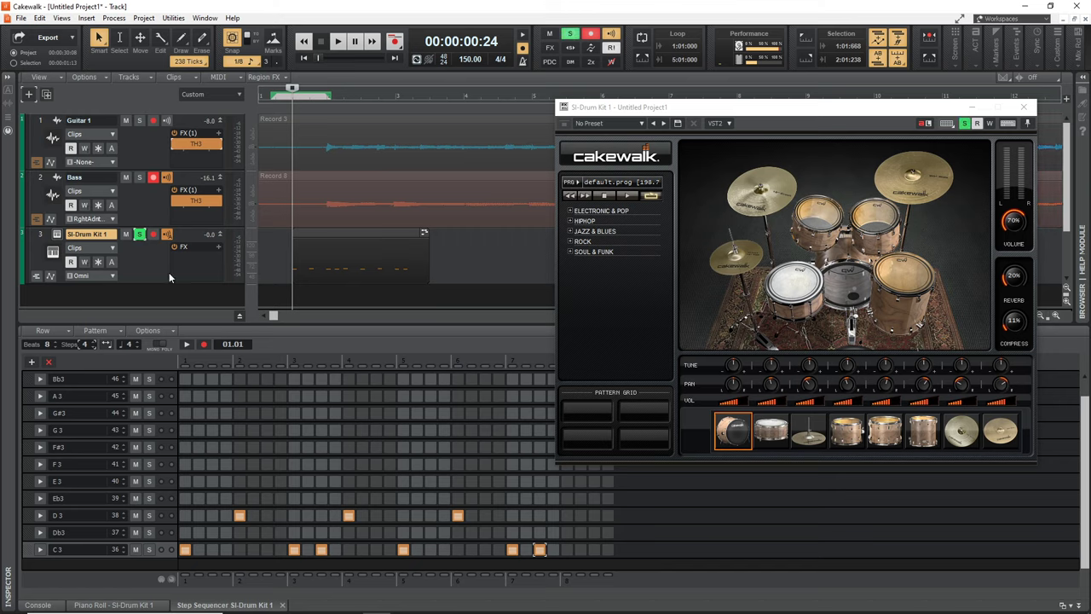
key(space)
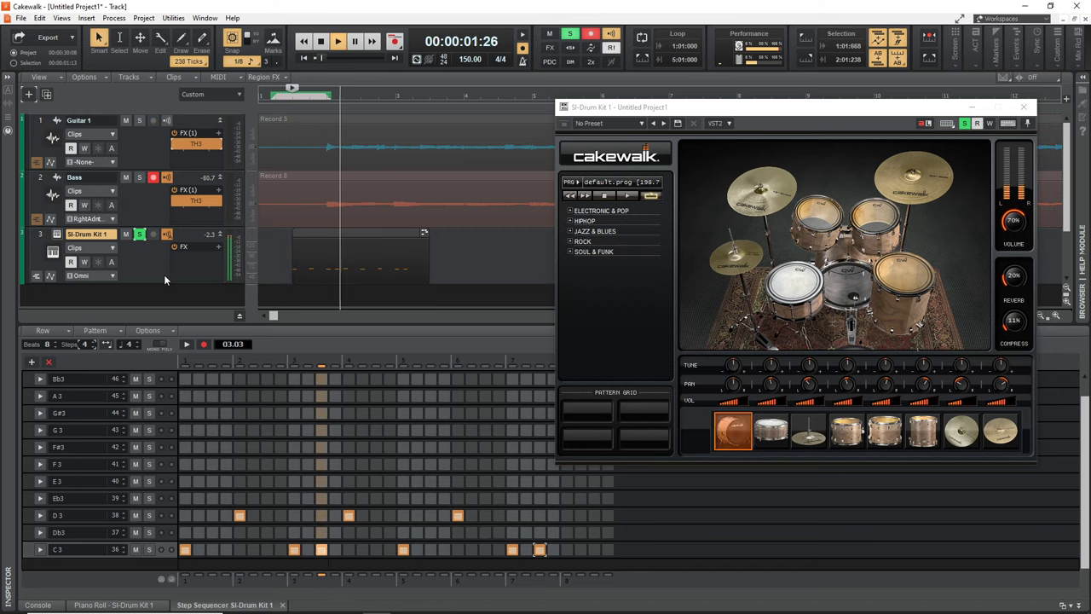
key(space)
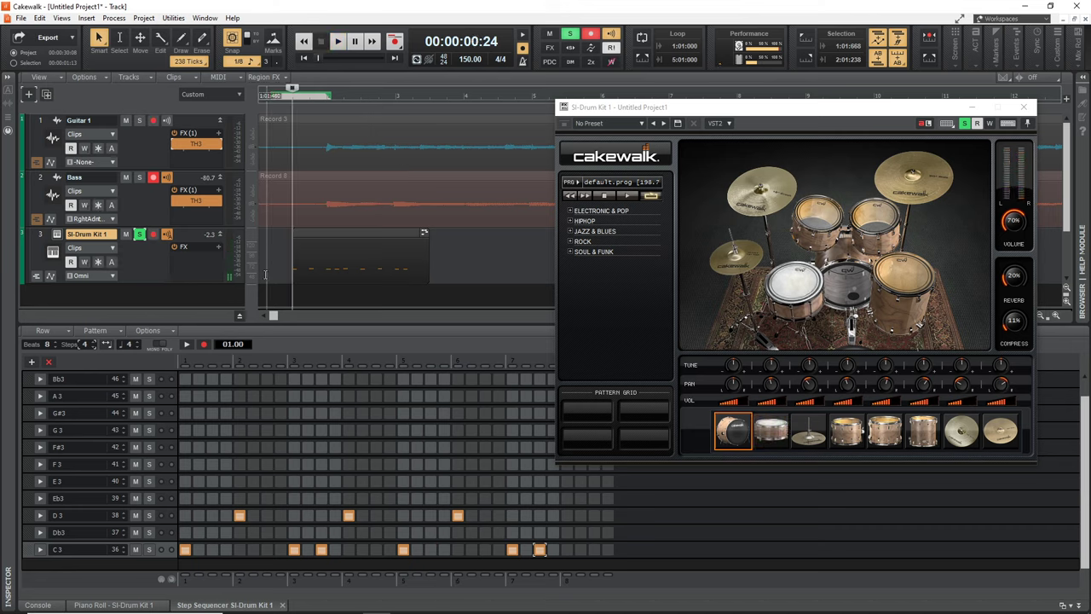
- Add G#3 hits to the step pattern on steps 1, 3, 5, 7, 9, 11 and 14
click(188, 396)
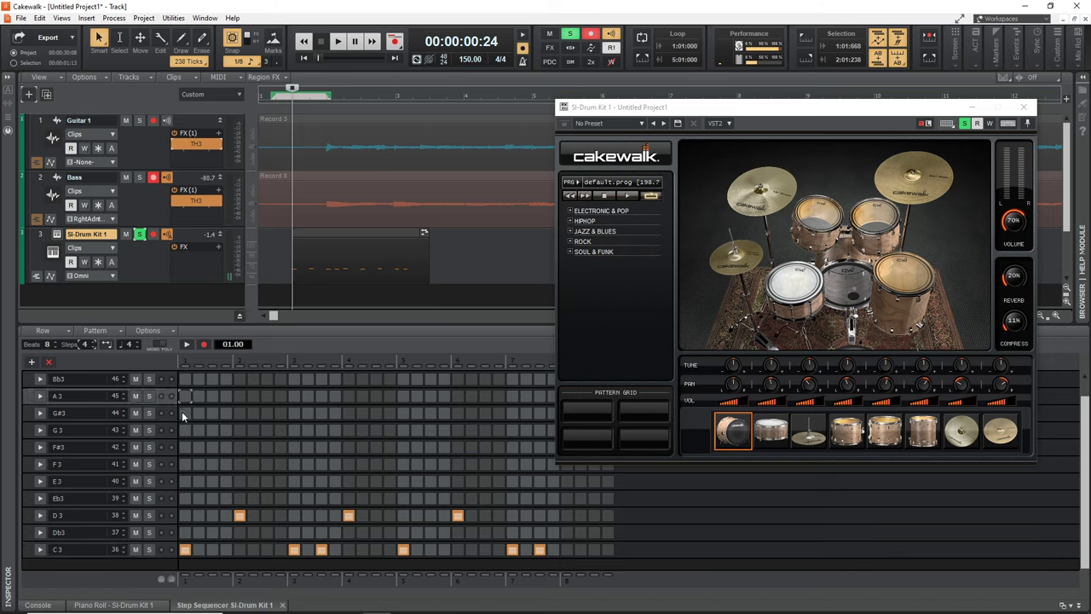
click(185, 412)
click(240, 412)
click(212, 413)
click(267, 413)
click(295, 413)
click(322, 413)
click(363, 413)
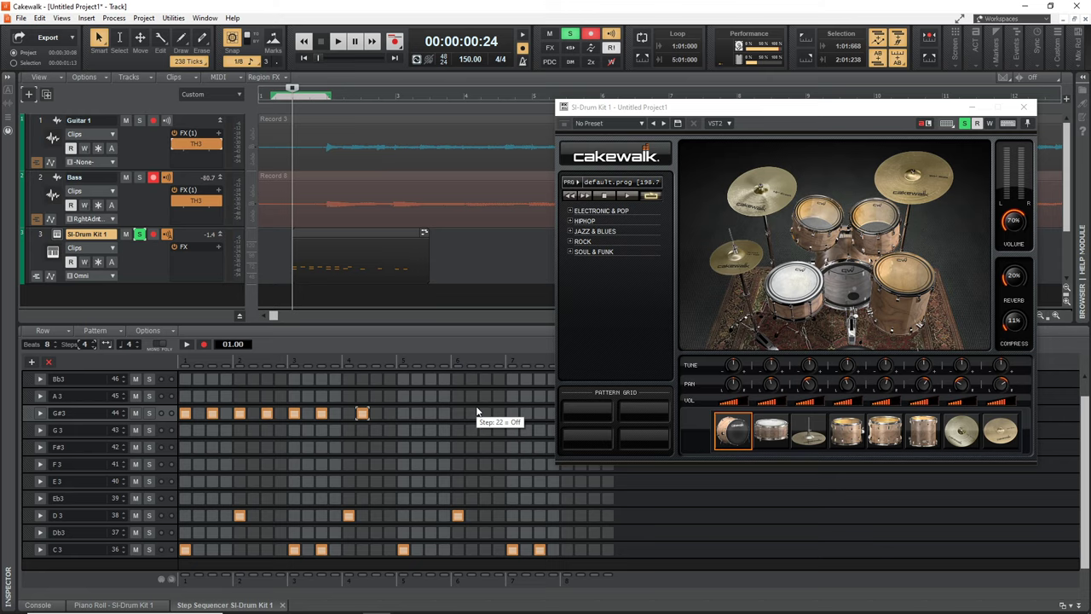
- Play back the pattern with the G#3 hits and delete its clip from the SI-Drum Kit 1 track
key(space)
key(space)
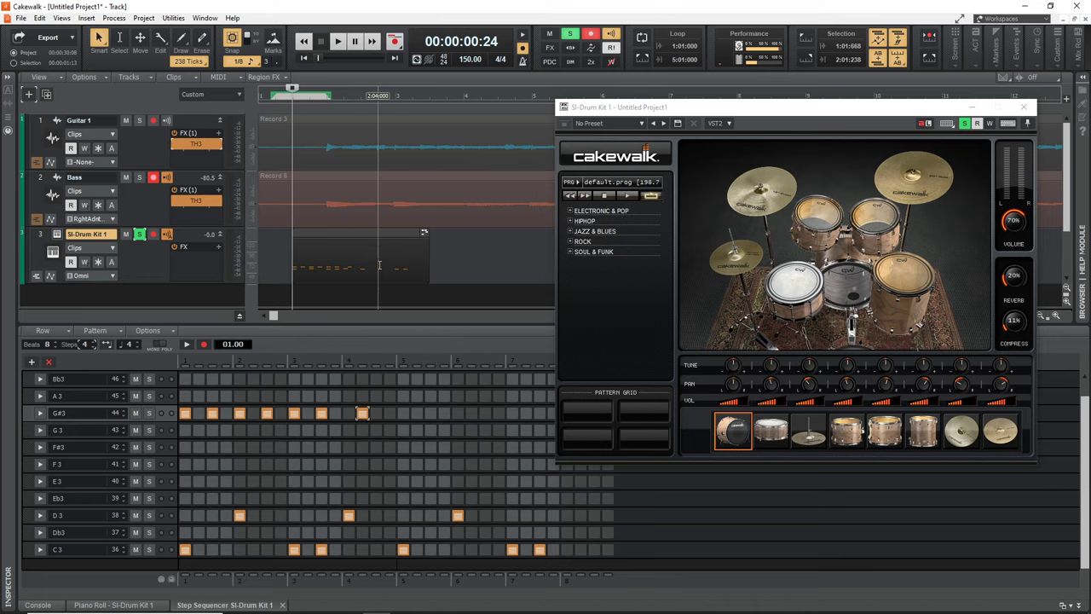
click(349, 236)
key(Delete)
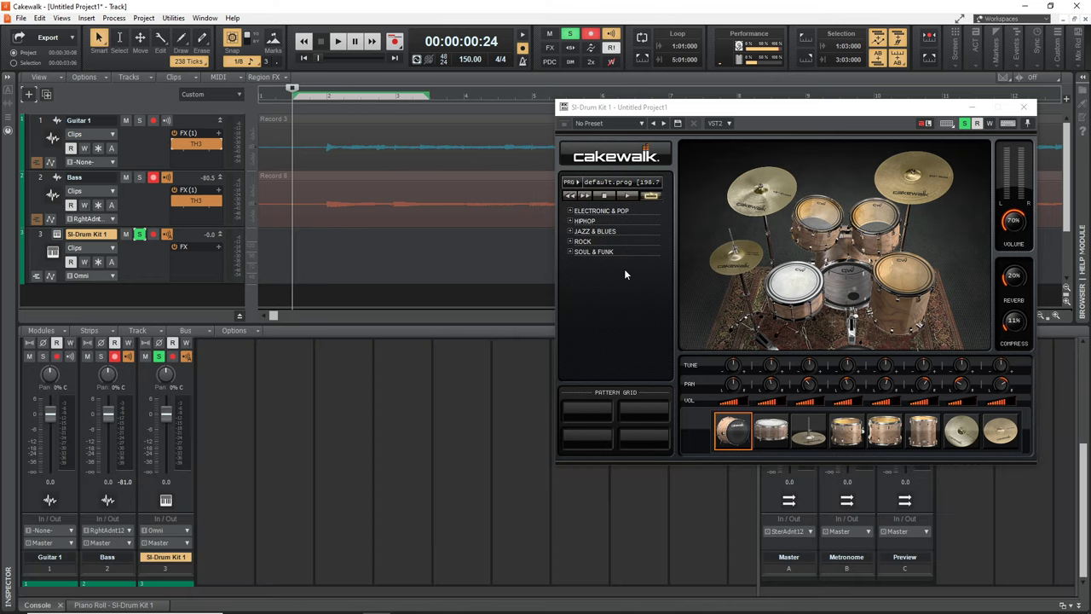
- Audition the SI-Drum Kit's built-in Rock patterns 2TON-A and GET A JOB and the Soul & Funk pattern BASIC
click(570, 242)
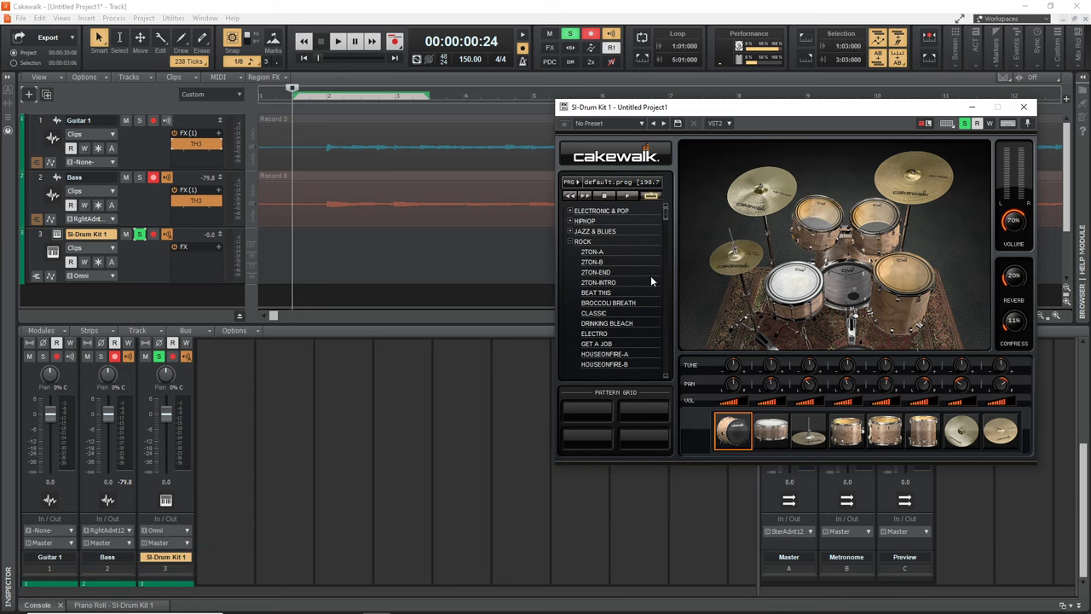
click(634, 253)
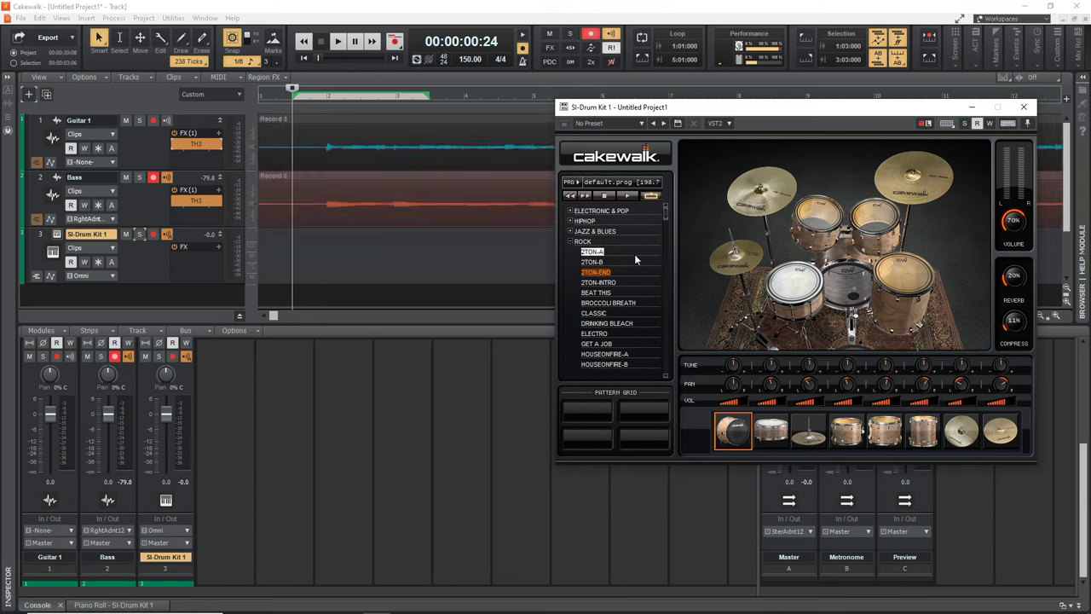
click(597, 314)
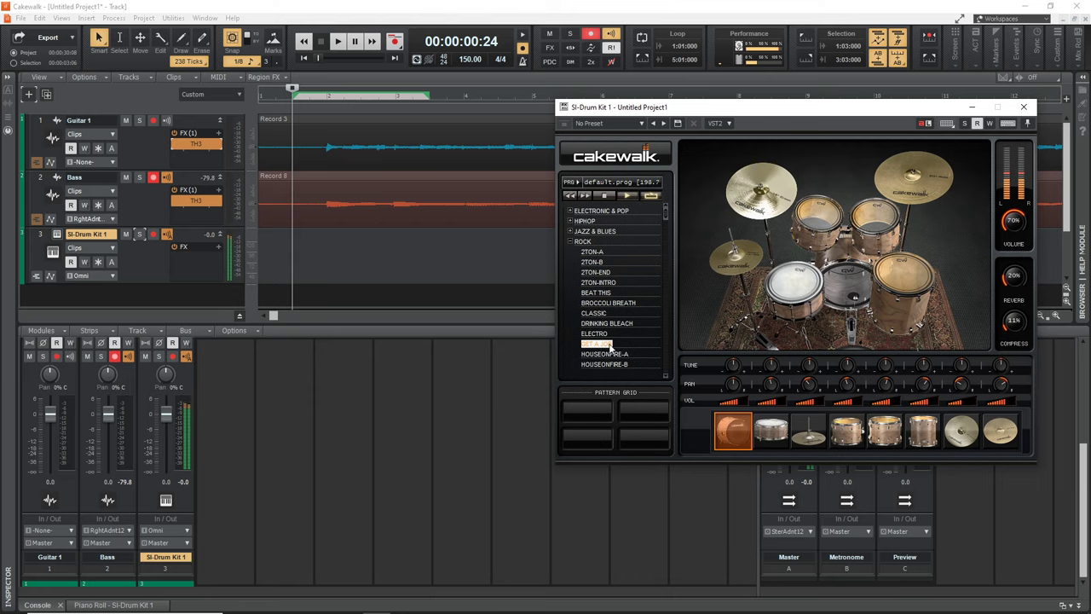
click(573, 252)
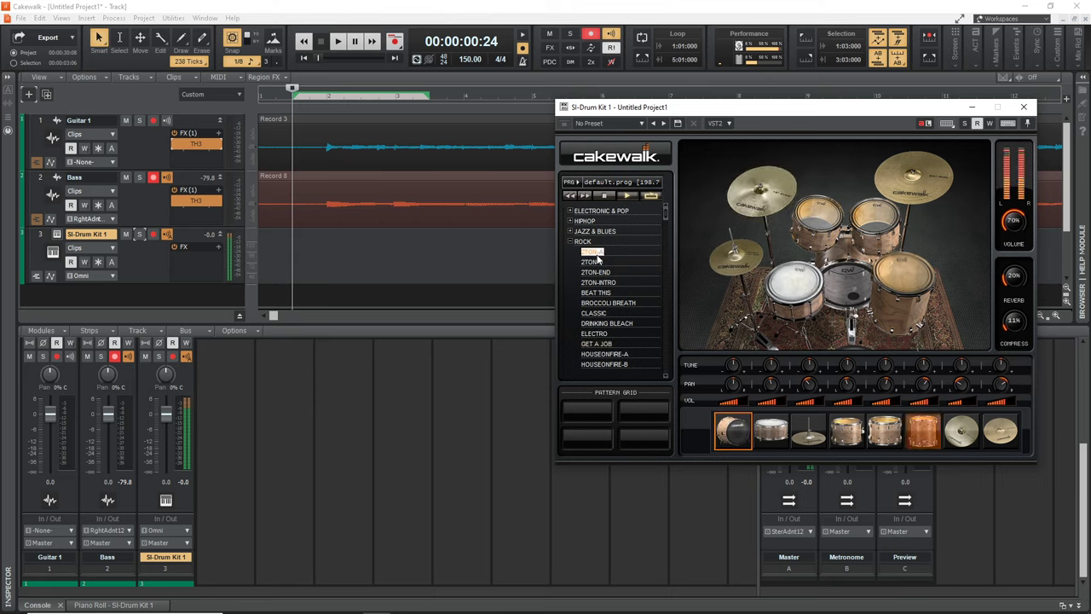
click(569, 242)
click(570, 251)
click(591, 262)
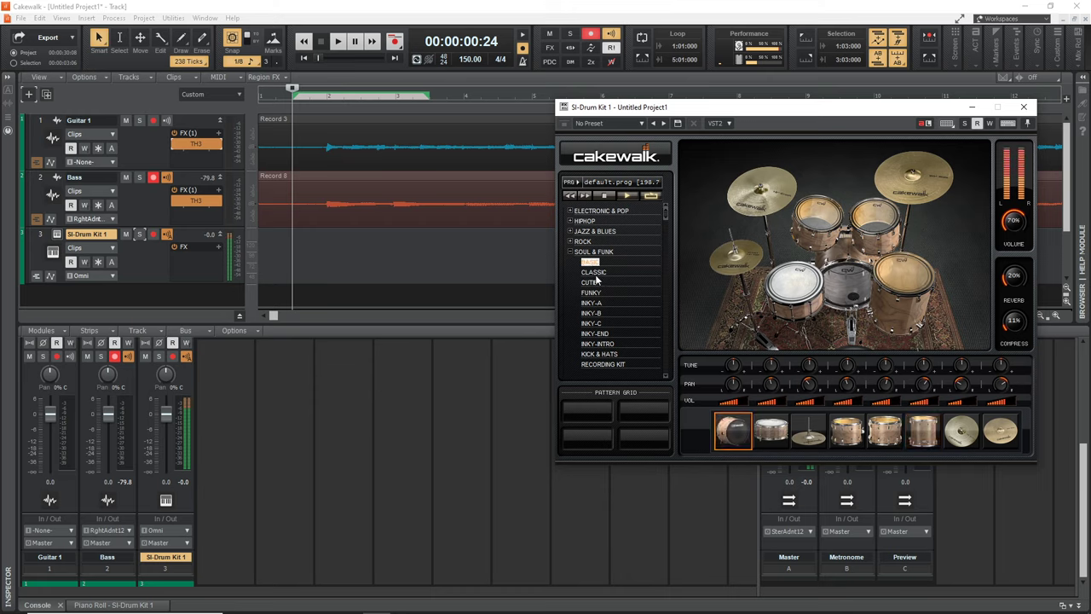
- Place the INKY-B pattern on the SI-Drum Kit 1 track at measure 2, repeat it through measure 6, and close the instrument window
click(590, 313)
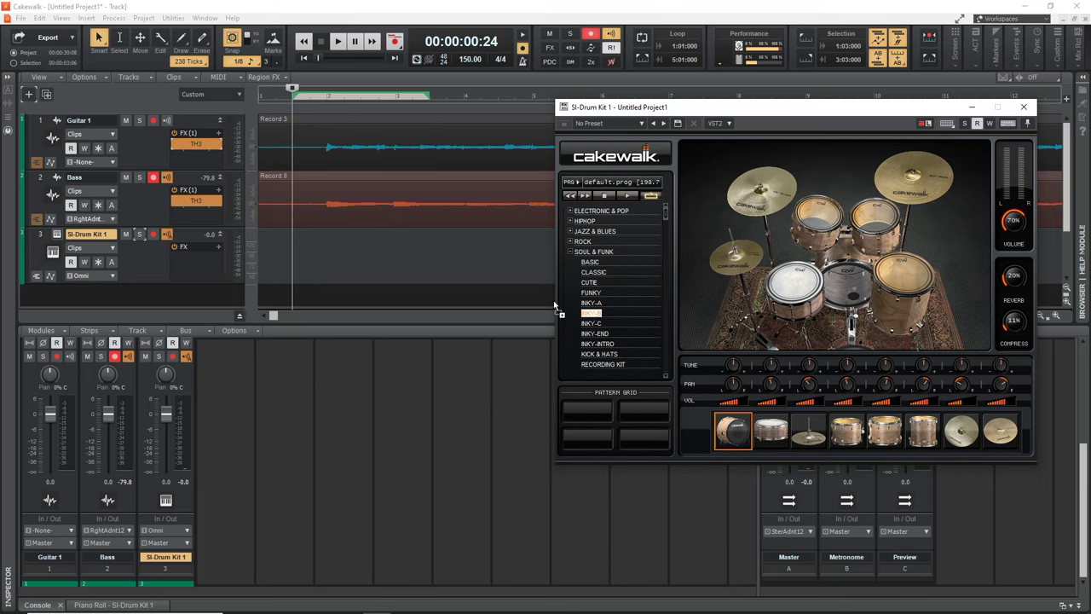
drag(298, 264, 357, 237)
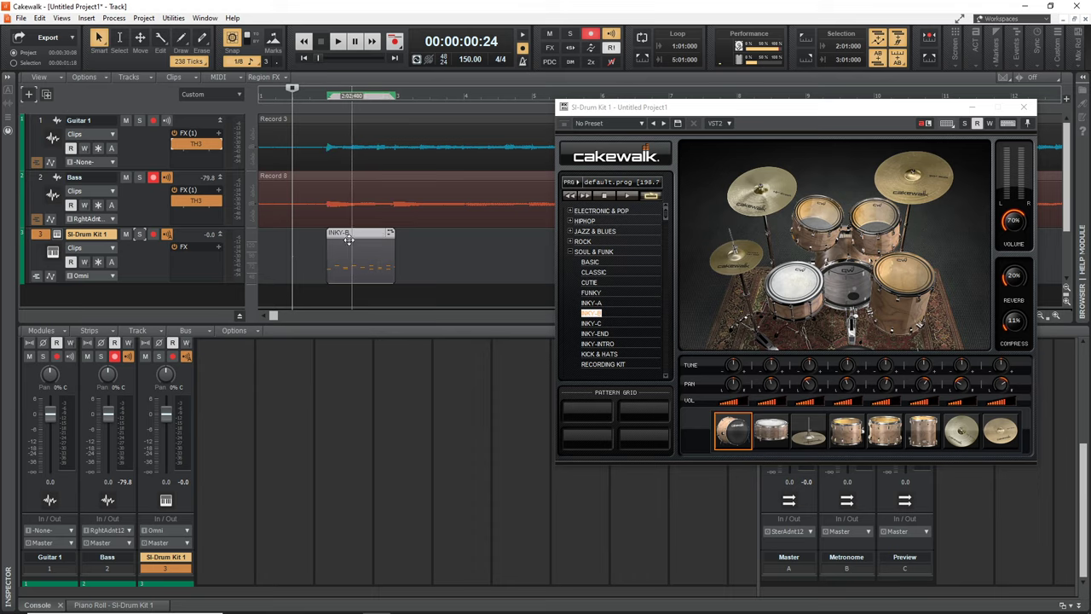
drag(346, 236, 433, 235)
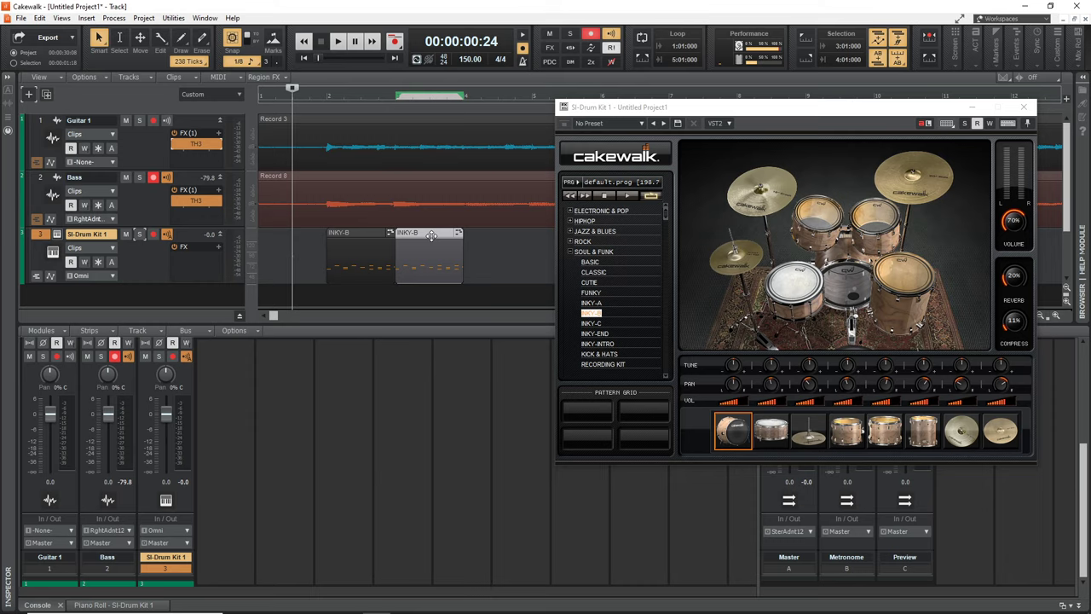
key(ctrl+d)
key(ctrl+d)
key(ctrl+d)
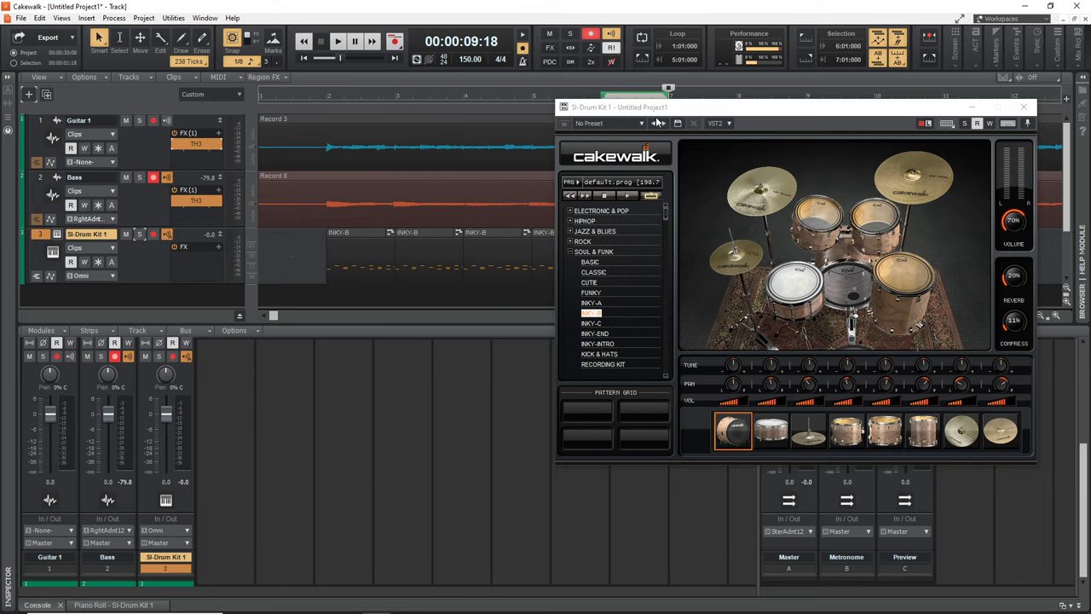
click(1024, 108)
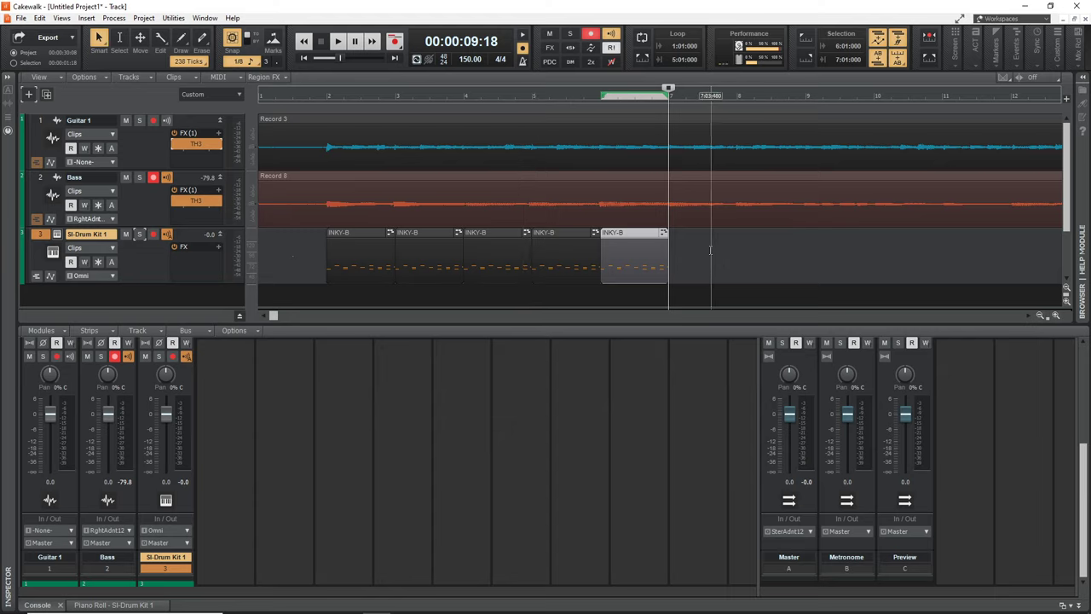
- Play back the guitar, bass and drums together from measure 2
click(326, 174)
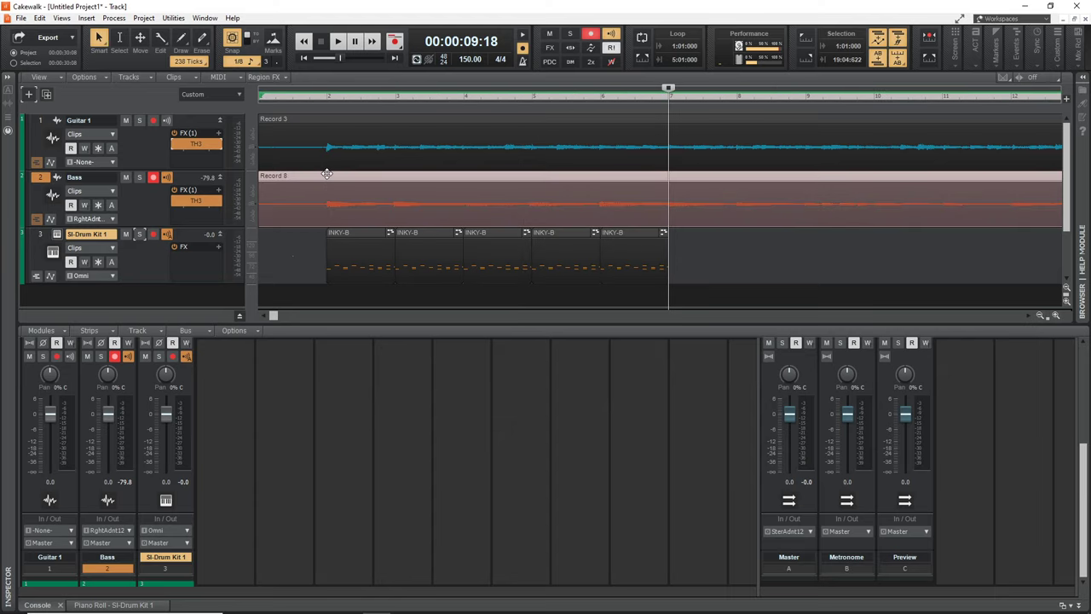
key(w)
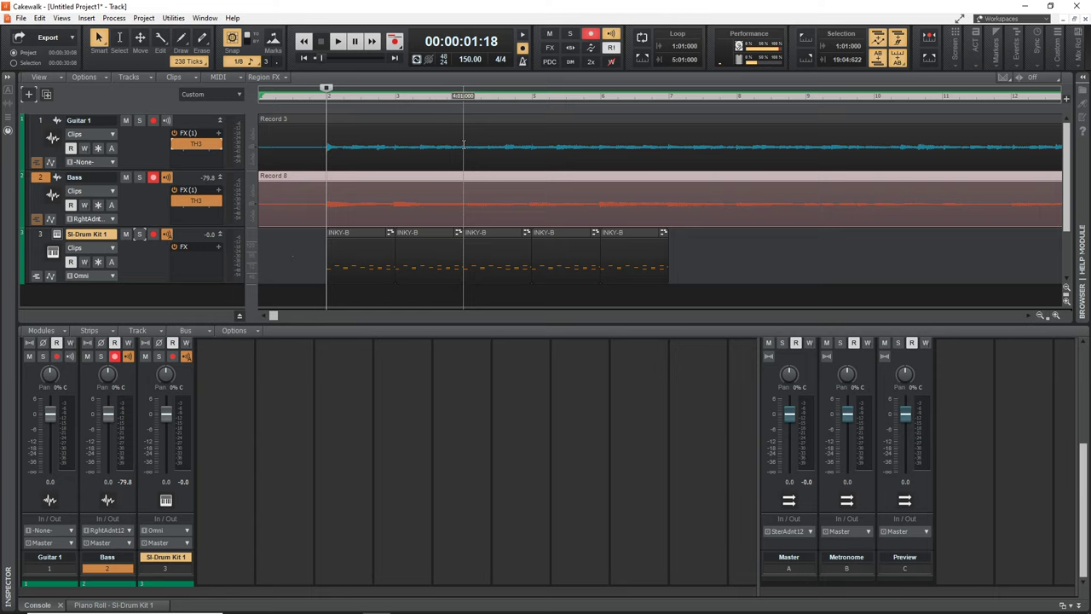
key(space)
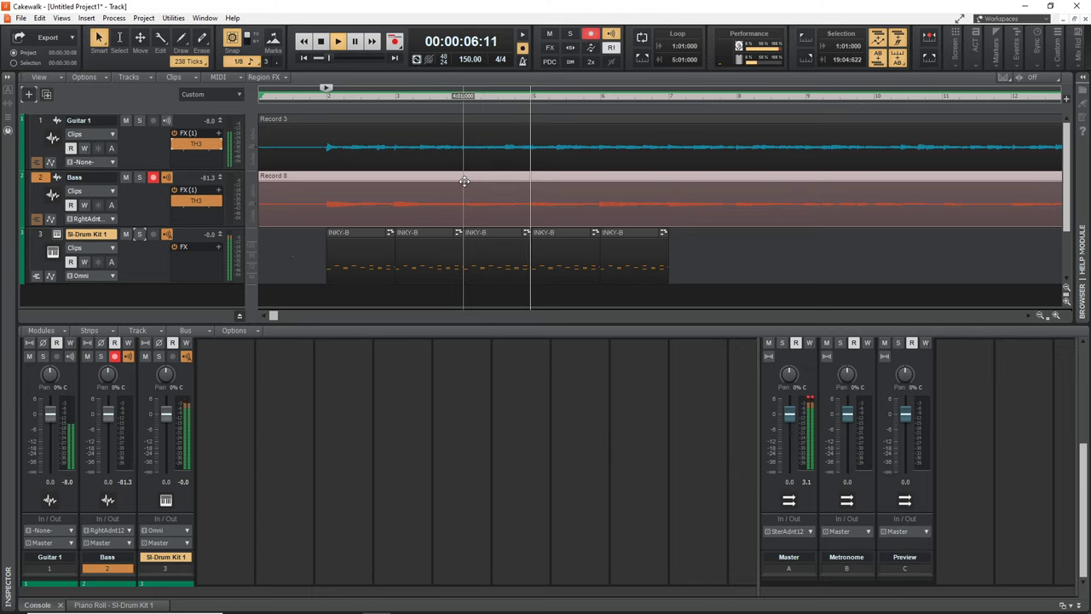
key(space)
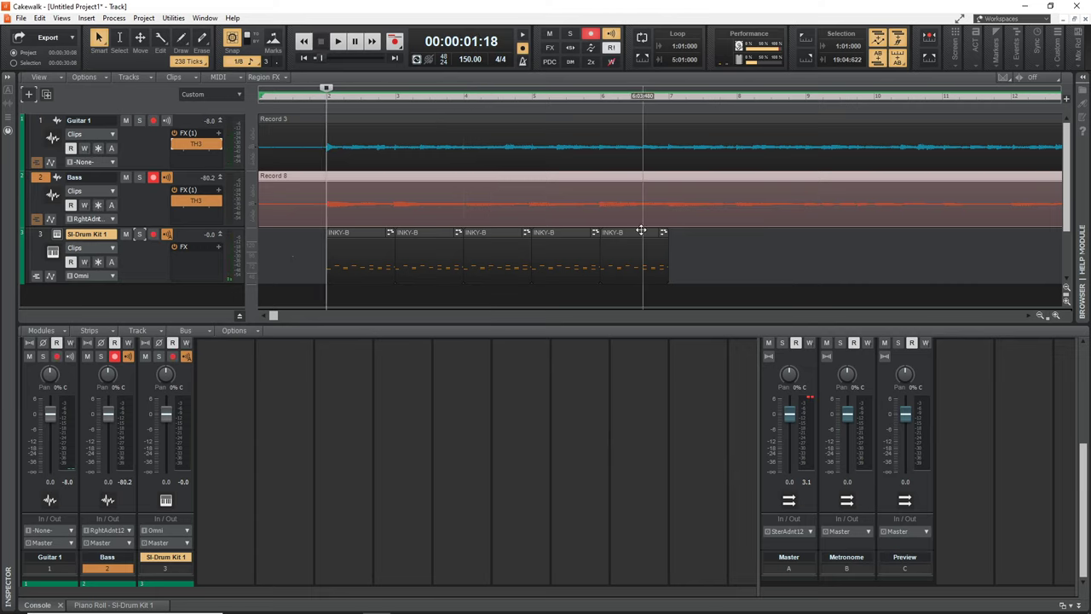
- Duplicate the last INKY-B clip repeatedly to extend the drum part through measure 11
click(630, 232)
key(ctrl+d)
key(ctrl+d)
key(ctrl+d)
key(ctrl+d)
key(ctrl+d)
key(ctrl+d)
key(ctrl+d)
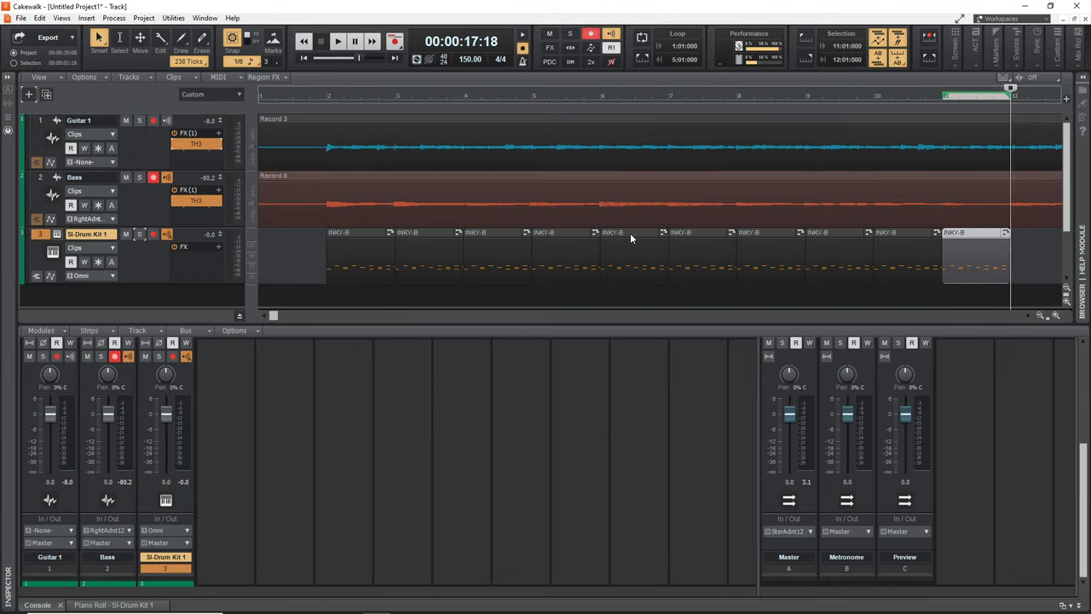
- Duplicate the last INKY-B clip until the drum part extends through measure 17
key(ctrl+d)
key(ctrl+d)
key(ctrl+d)
key(ctrl+d)
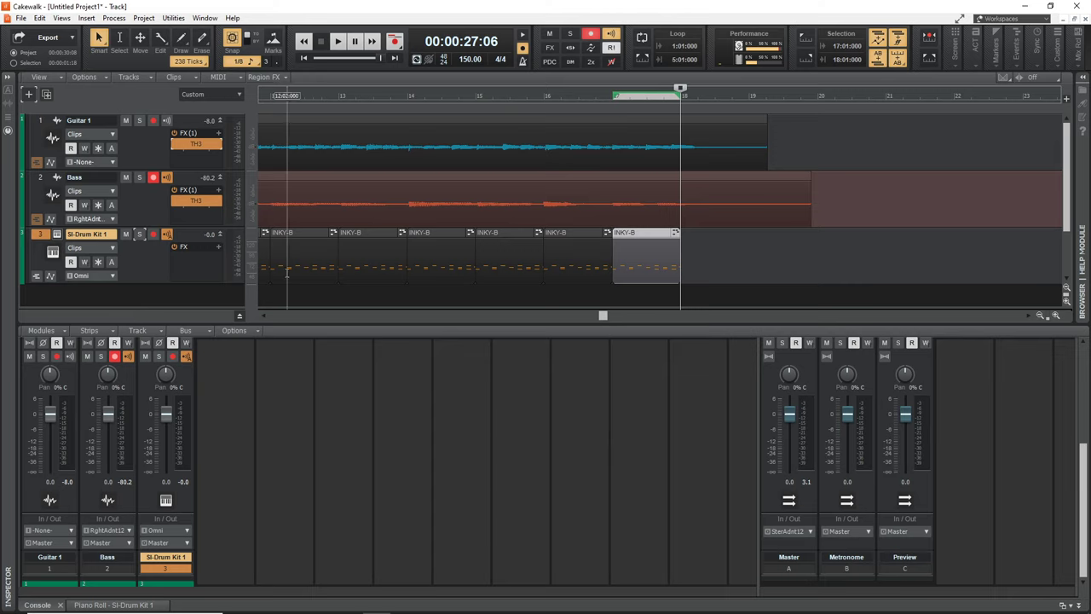
- View the notes of the INKY-B clip at measure 2 in the Piano Roll, and close that view
drag(602, 318, 241, 332)
click(353, 255)
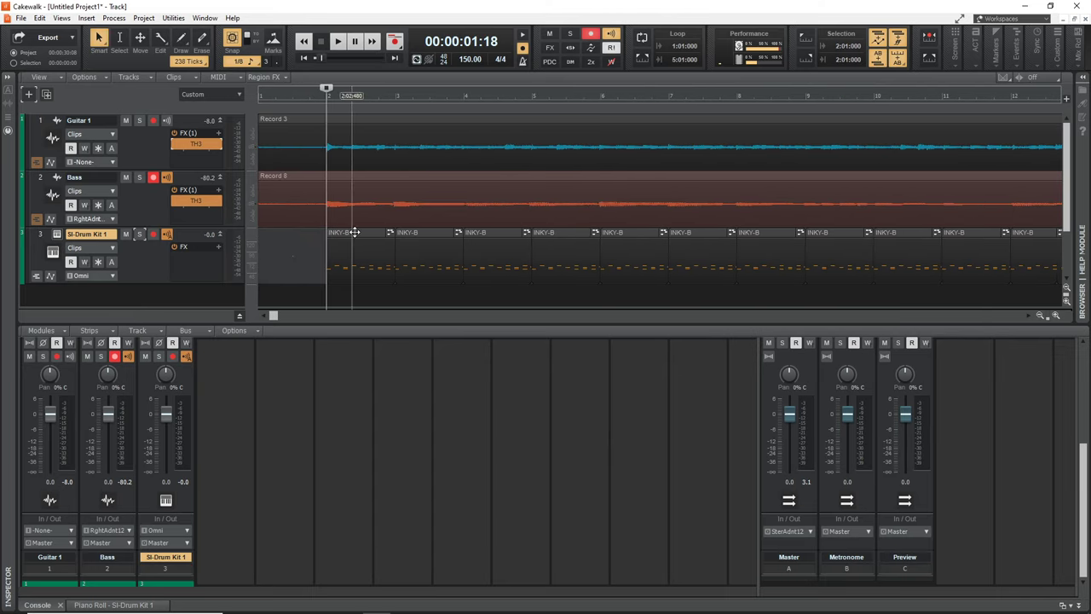
double_click(357, 235)
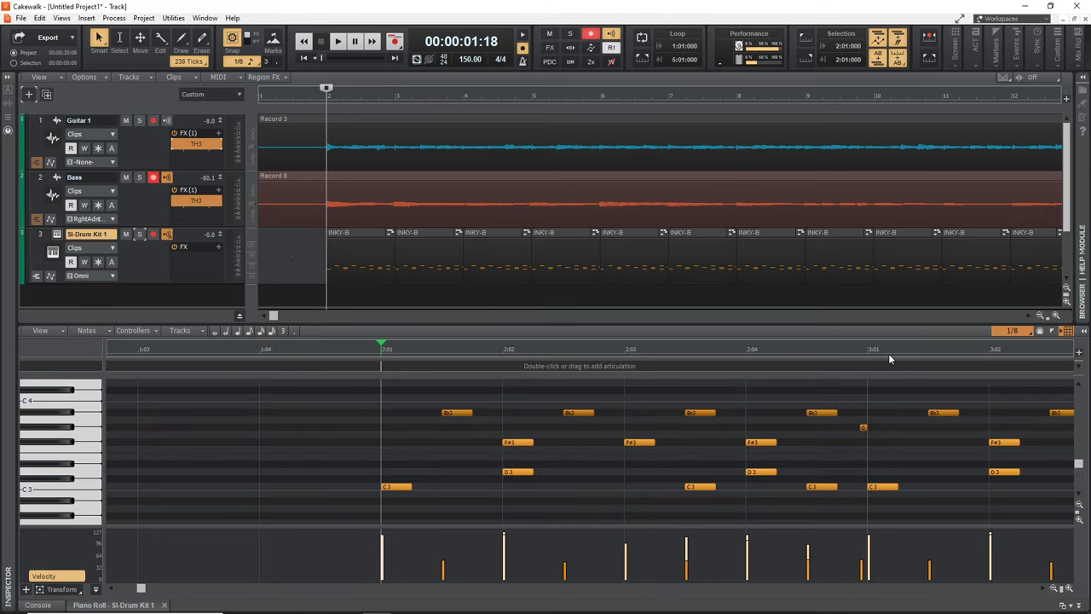
click(163, 606)
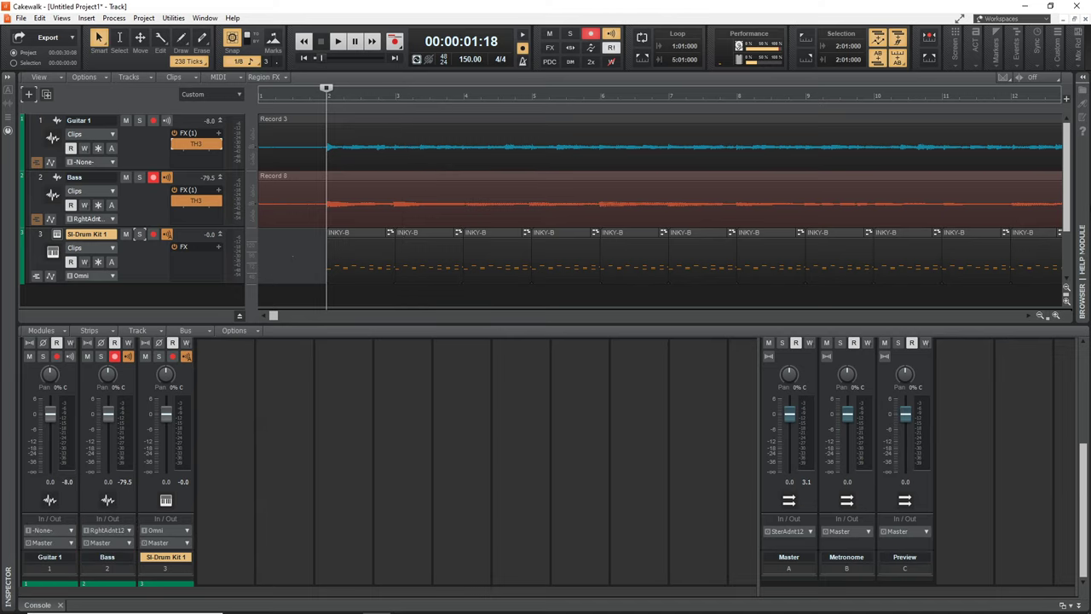
- Add an SI-Electric Piano instrument track below the drum kit from the Piano plug-ins
click(1084, 78)
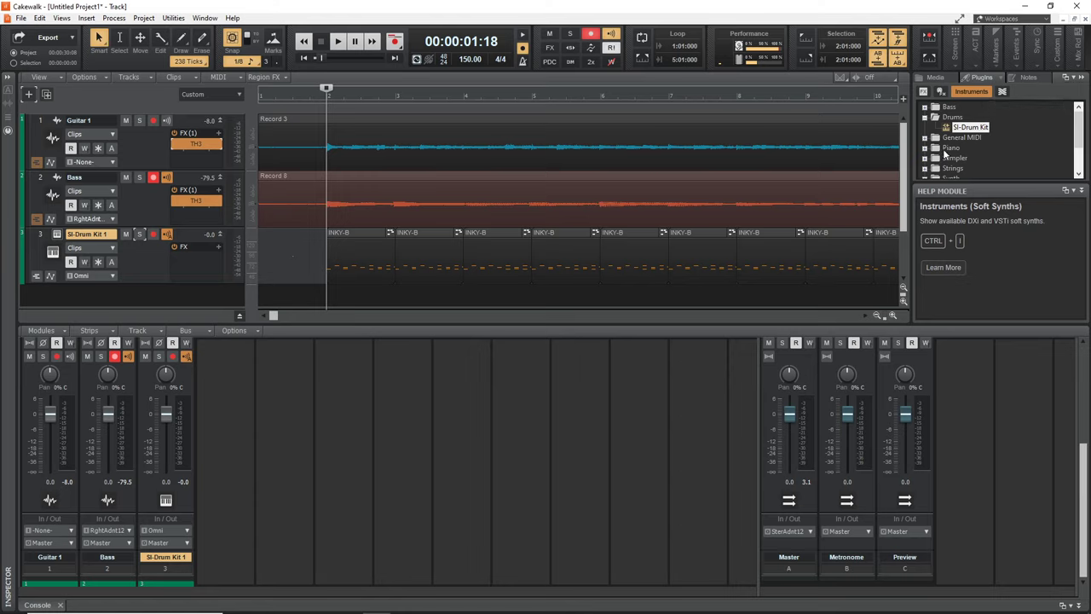
click(925, 149)
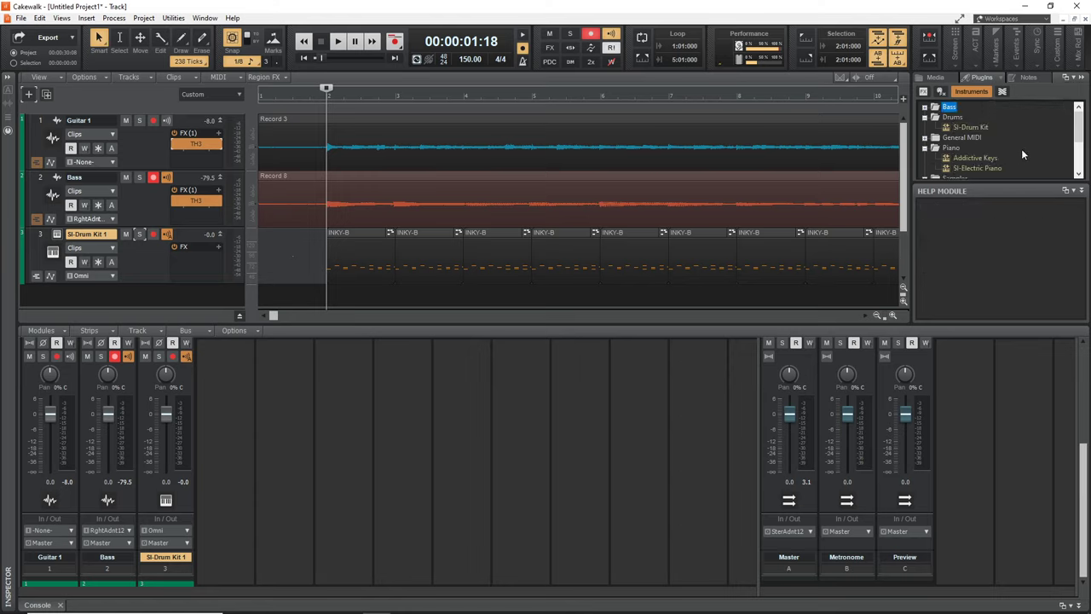
click(986, 168)
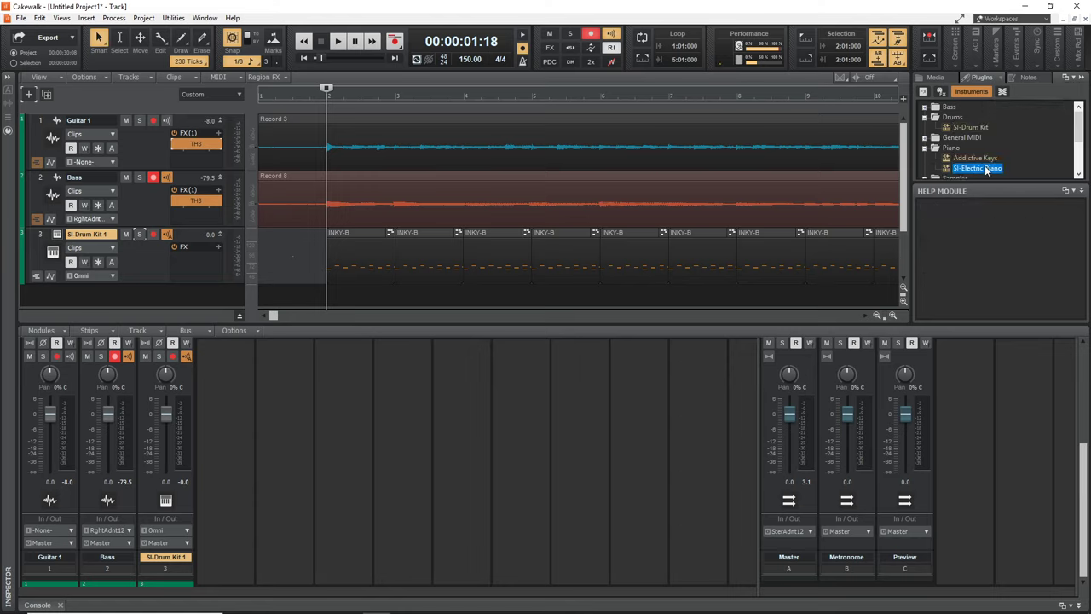
drag(992, 169, 171, 254)
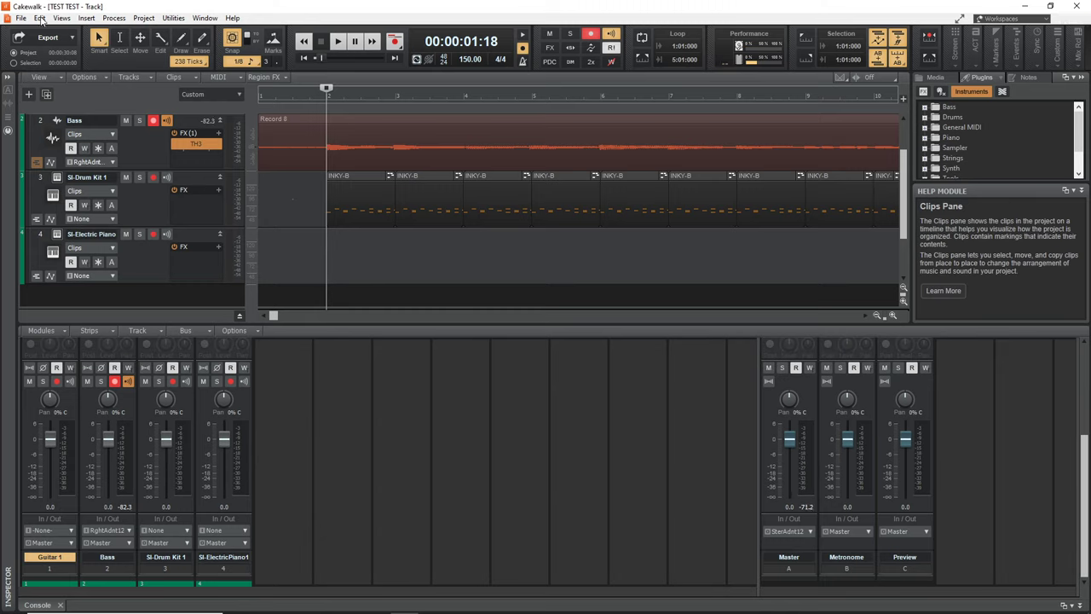
- Check which MIDI input and output devices are enabled in the preferences
click(40, 18)
click(64, 201)
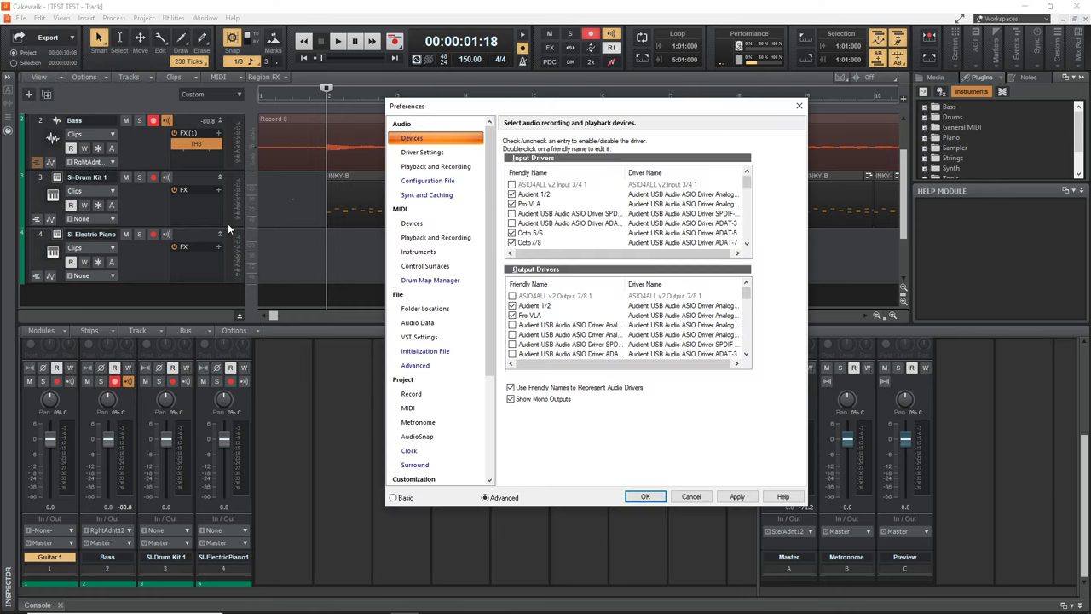
click(413, 225)
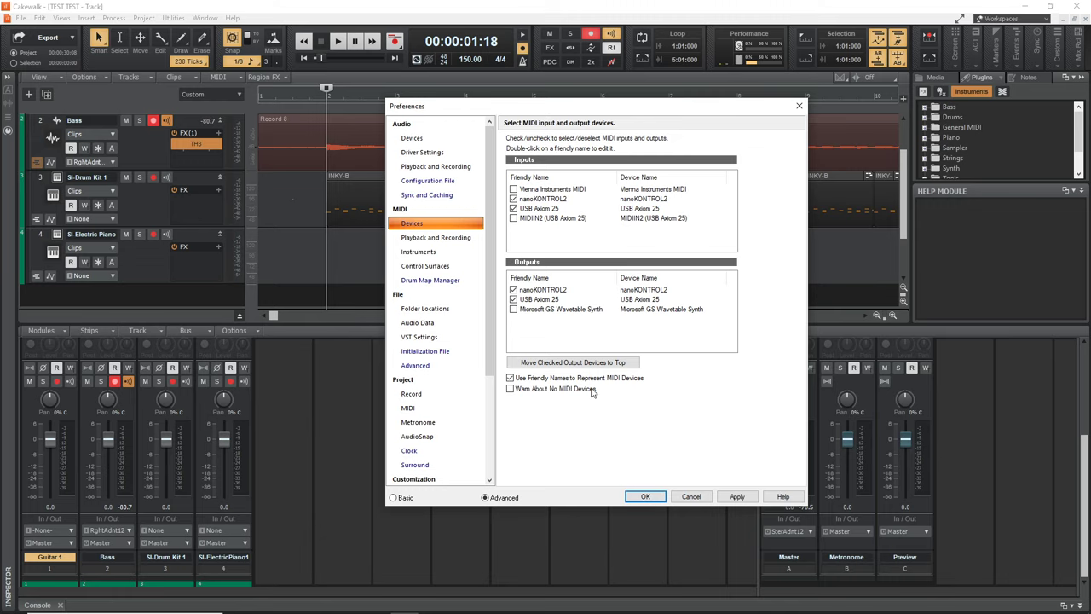
click(646, 497)
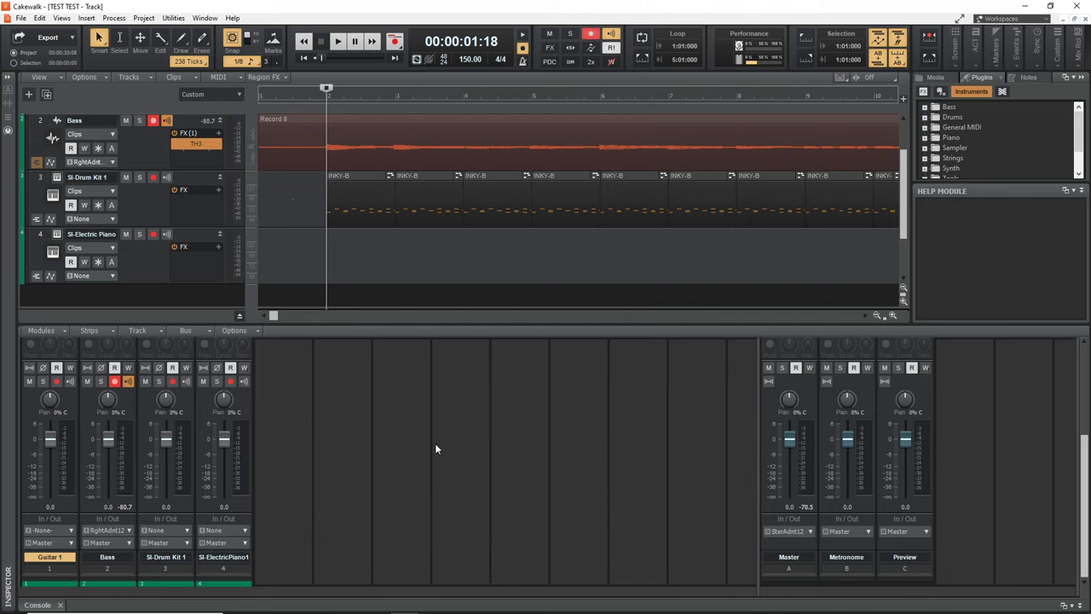
- Disarm the Bass track and set the SI-Electric Piano track's input to USB Axiom 25, MIDI Ch. 1
click(91, 233)
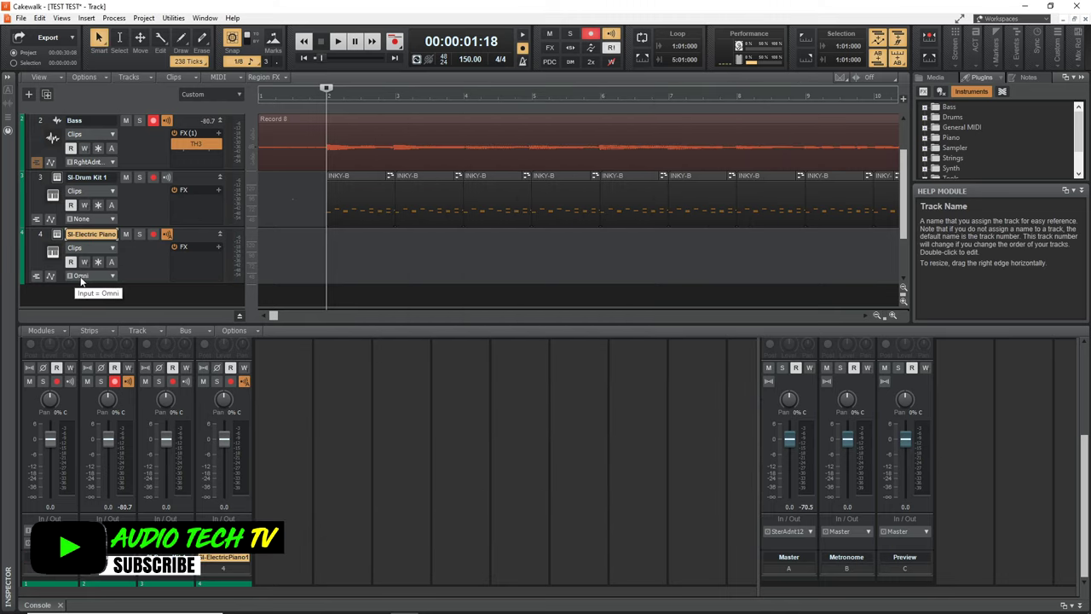
scroll(101, 280, up, 1)
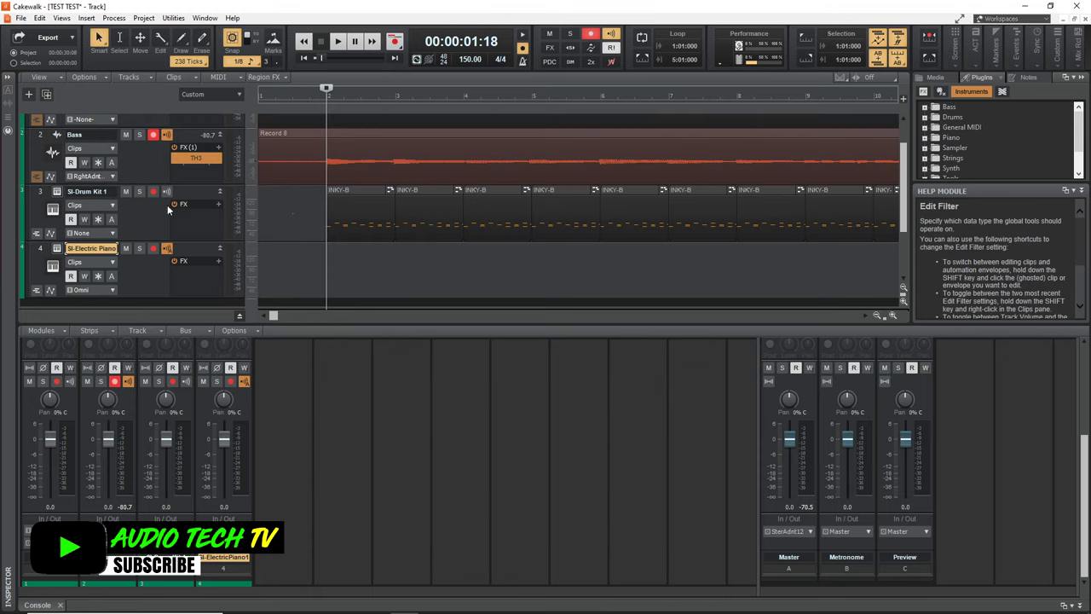
click(154, 136)
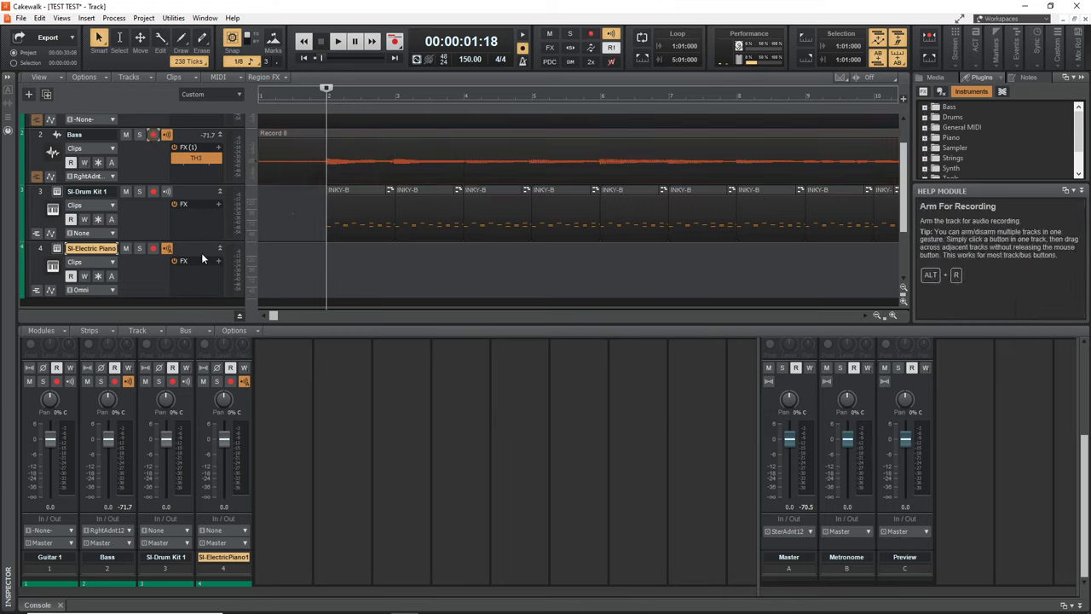
click(111, 291)
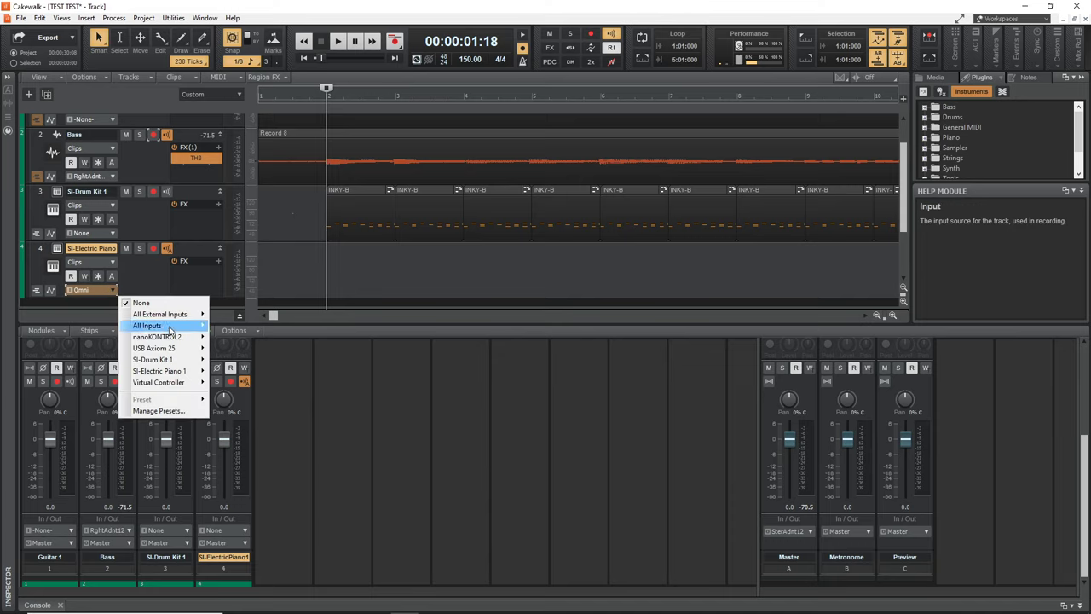
mouse_move(164, 349)
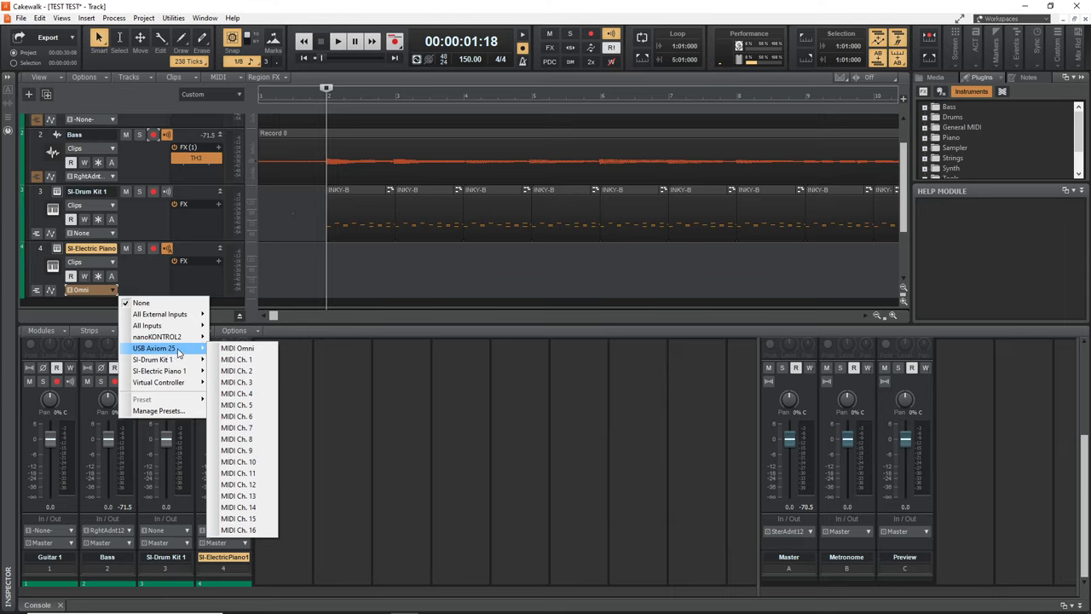
click(239, 359)
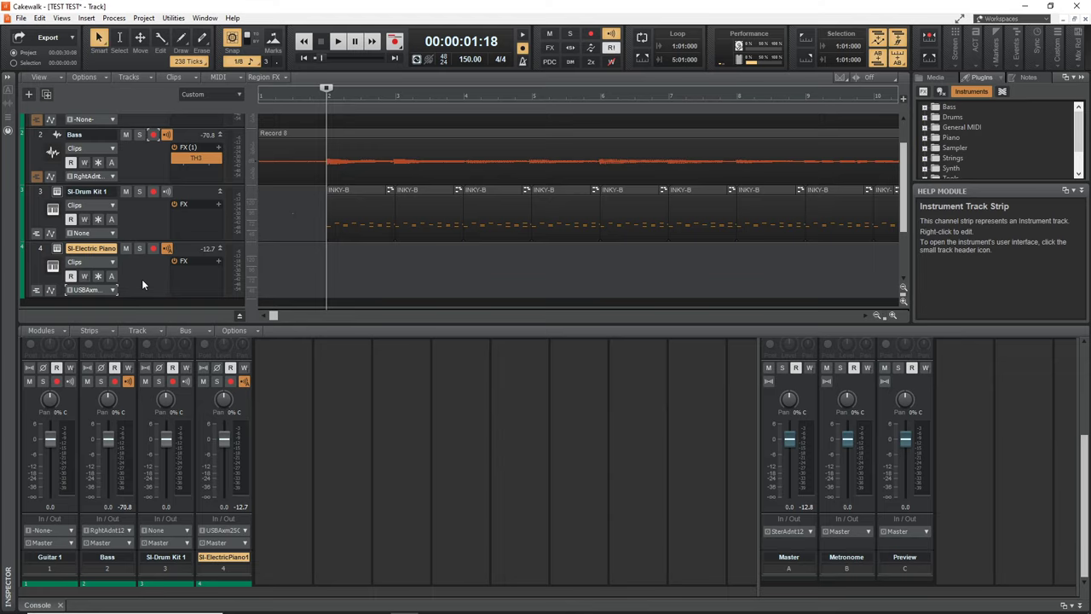
- Switch on the Tremolo and Chorus effects in the SI-Electric Piano instrument and close its window
click(57, 250)
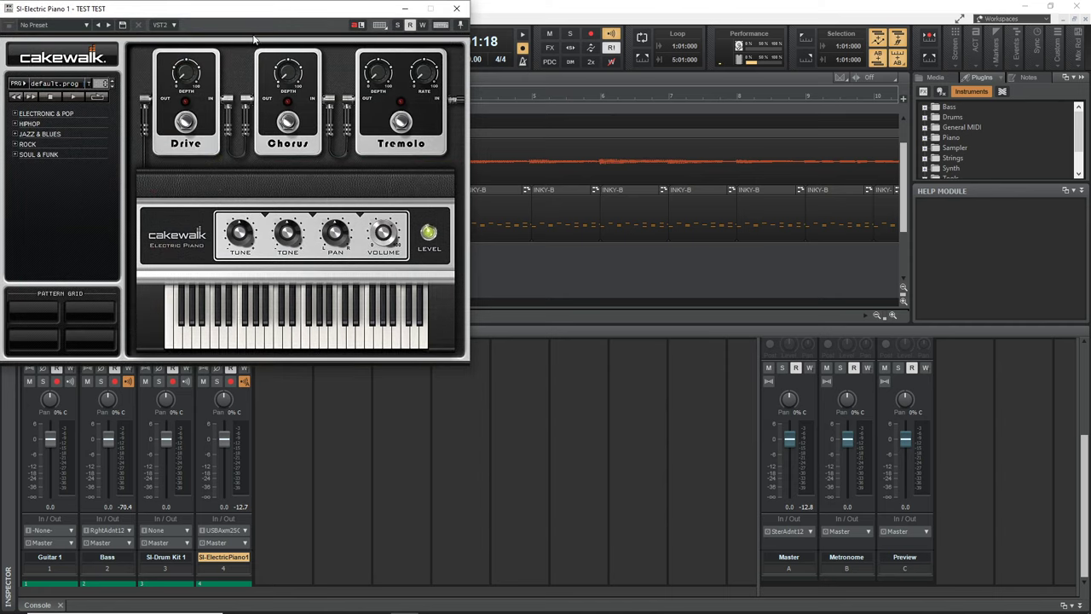
drag(258, 11, 528, 111)
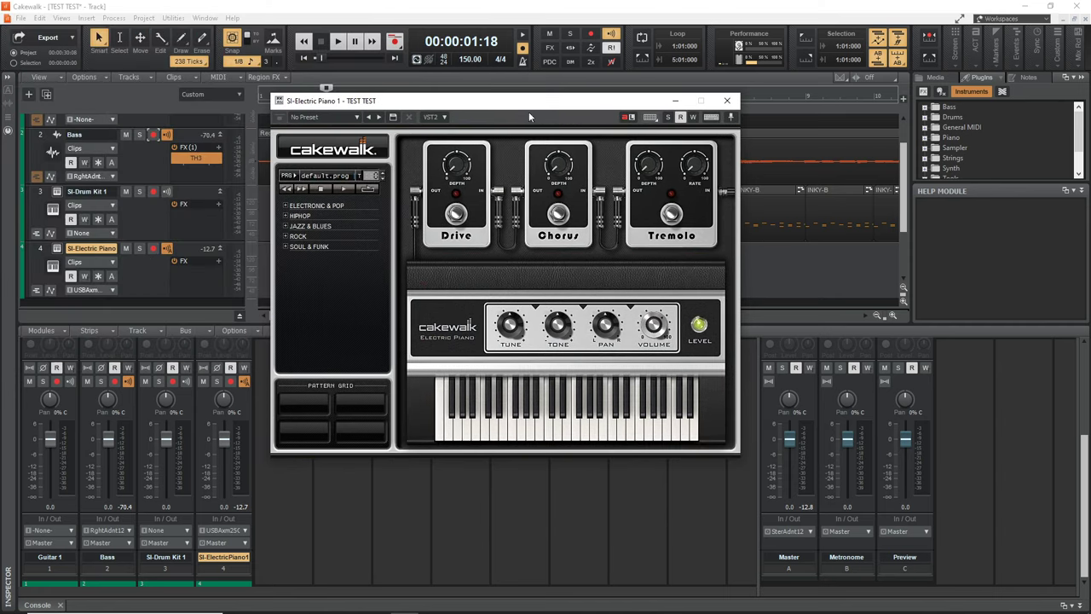
click(674, 214)
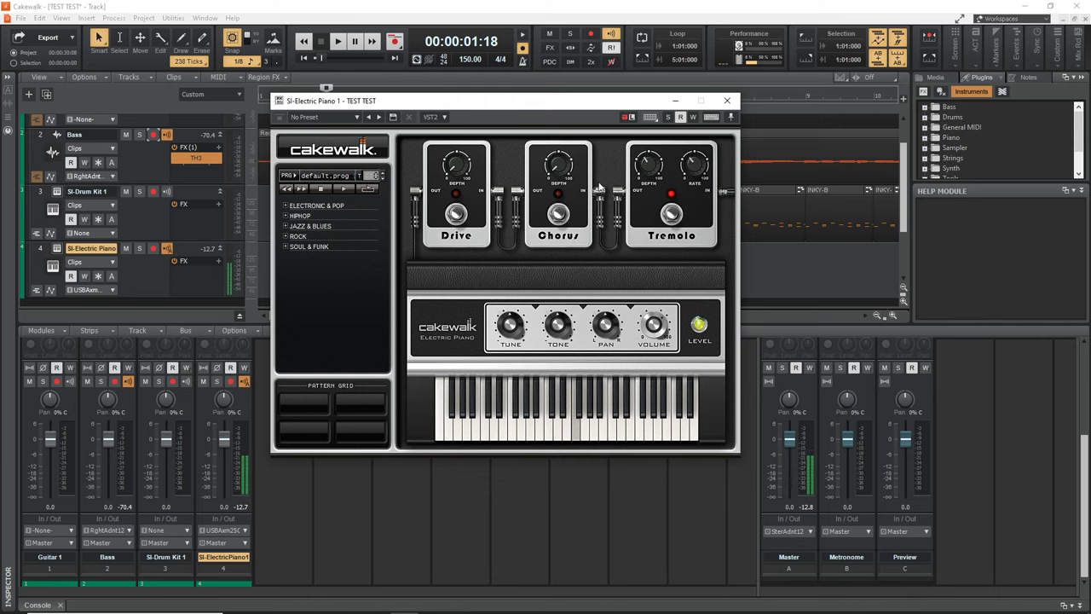
click(560, 214)
click(728, 101)
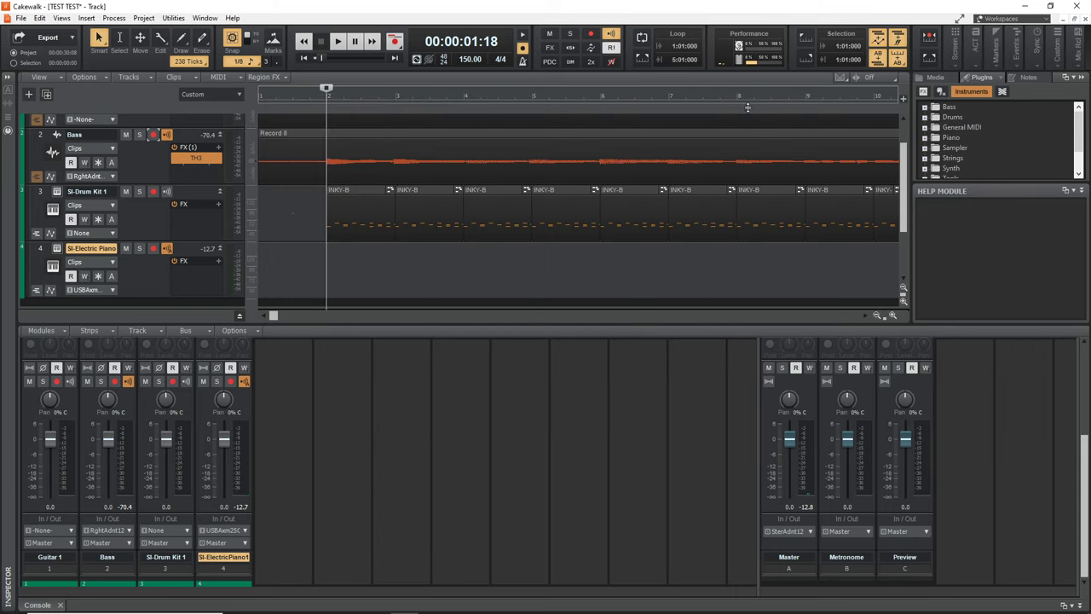
- Arm the SI-Electric Piano track and record a MIDI part from the start of the project
click(153, 248)
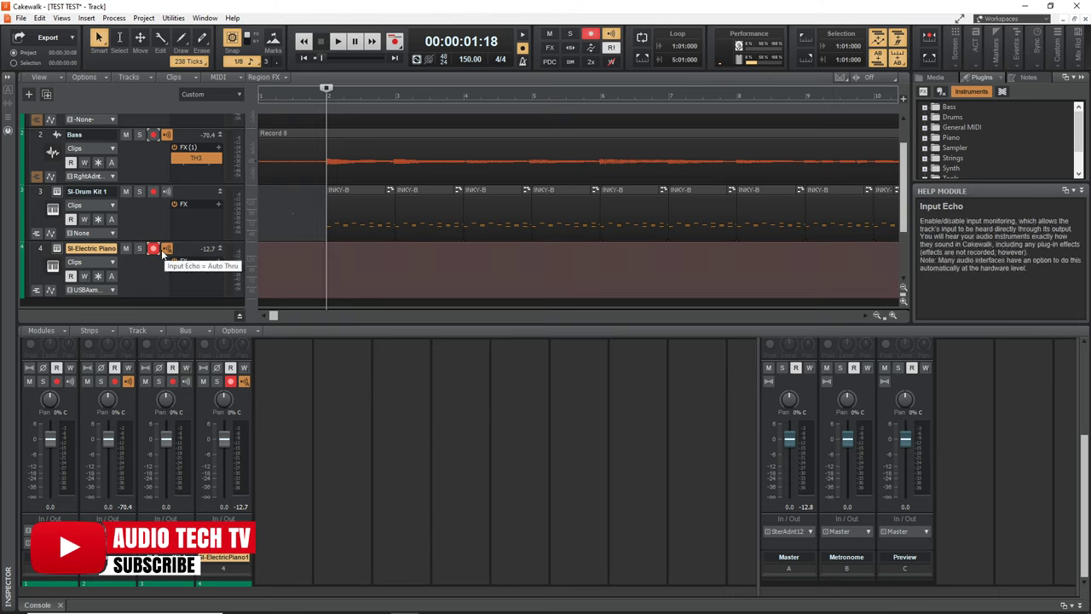
key(w)
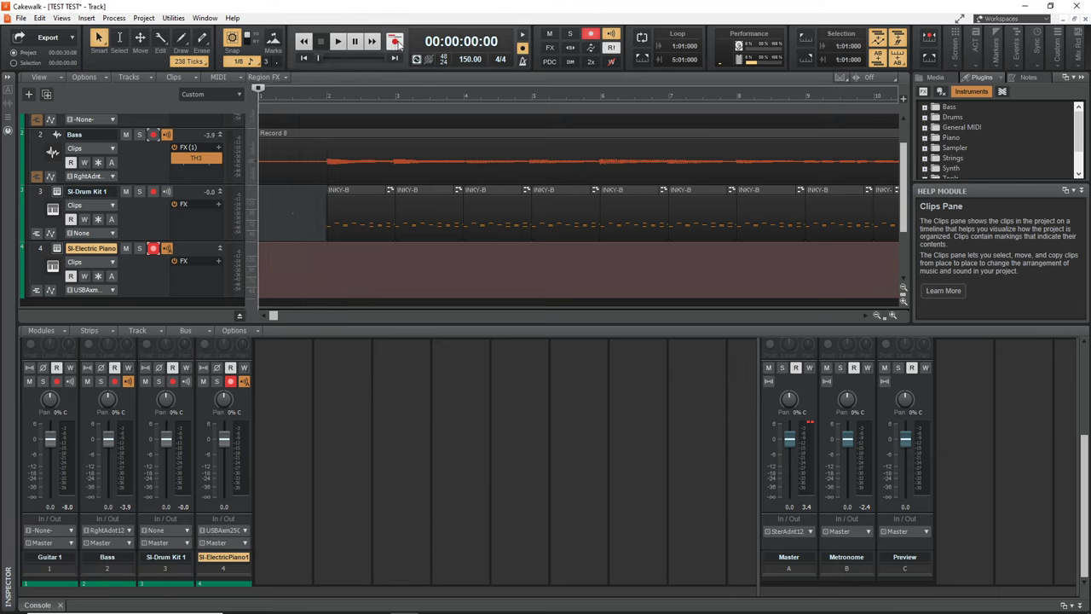
click(398, 43)
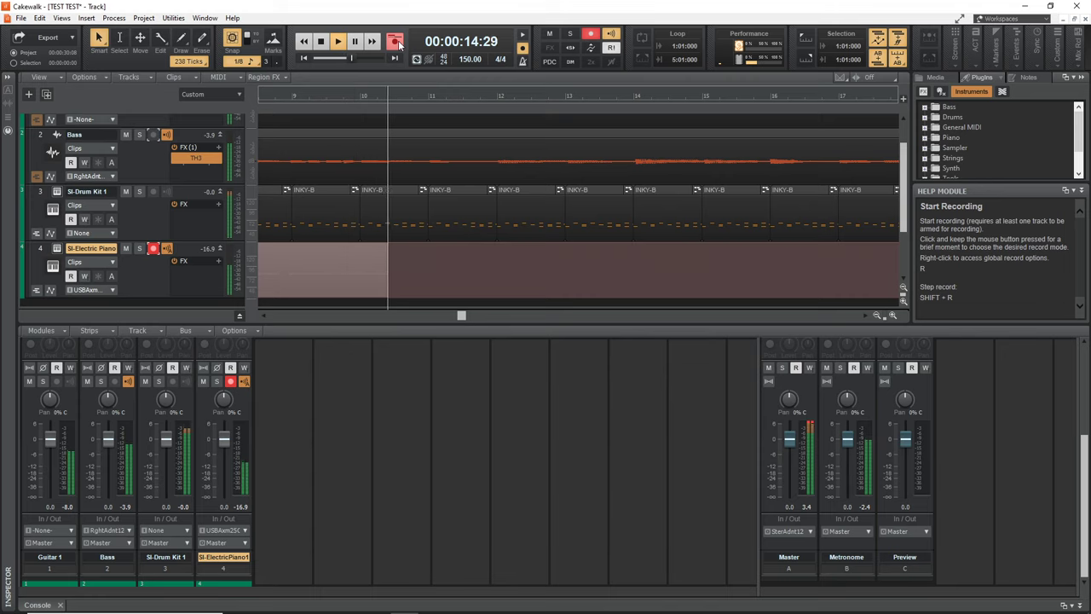
key(space)
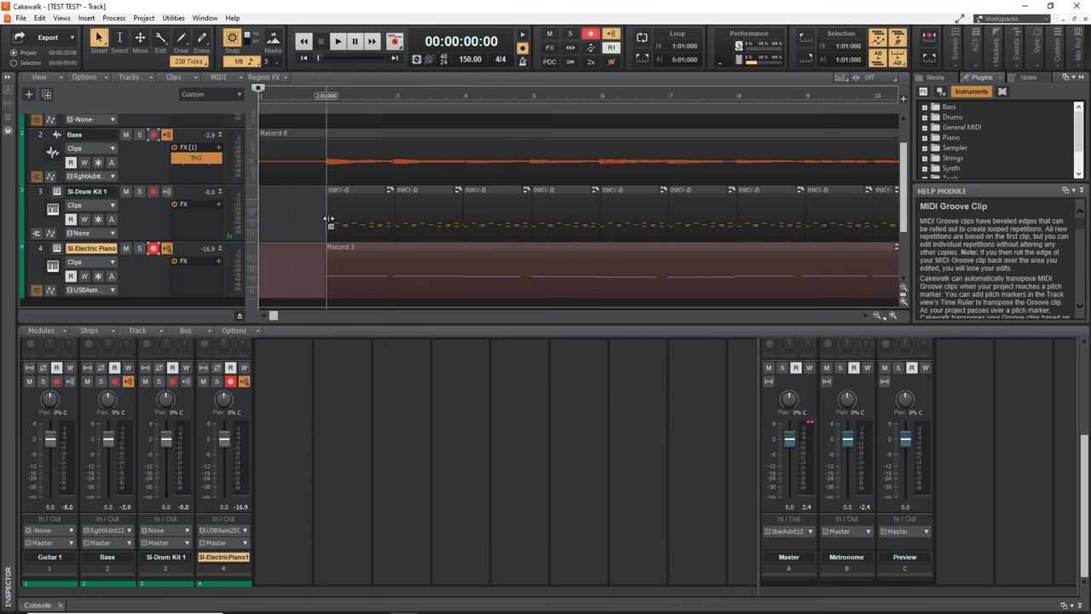
- Disarm and solo the SI-Electric Piano track, and play back the recorded part from measure 2
key(d)
click(428, 206)
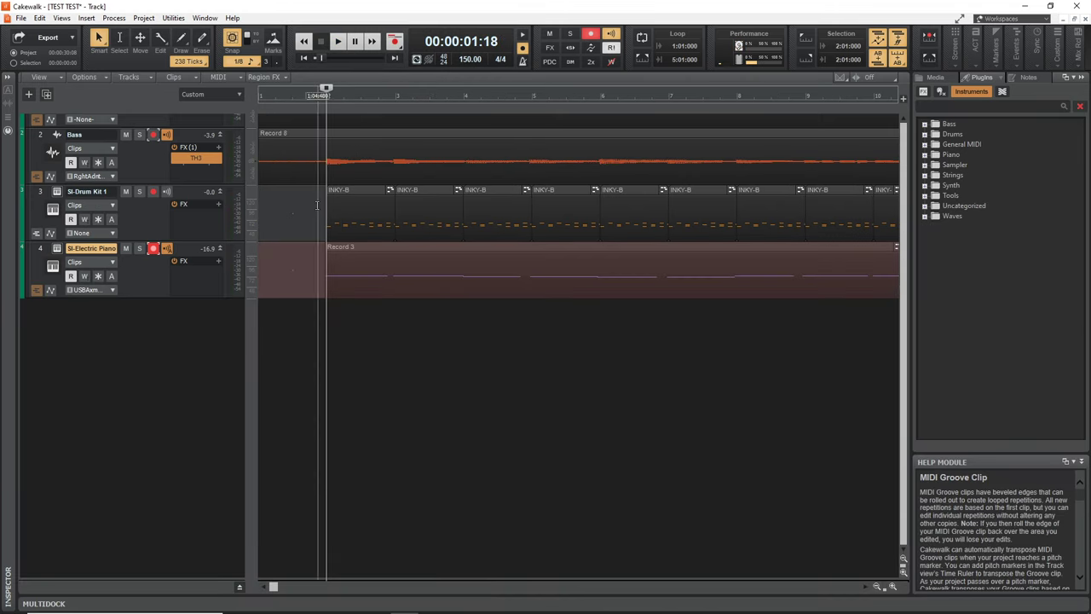
click(154, 248)
click(140, 248)
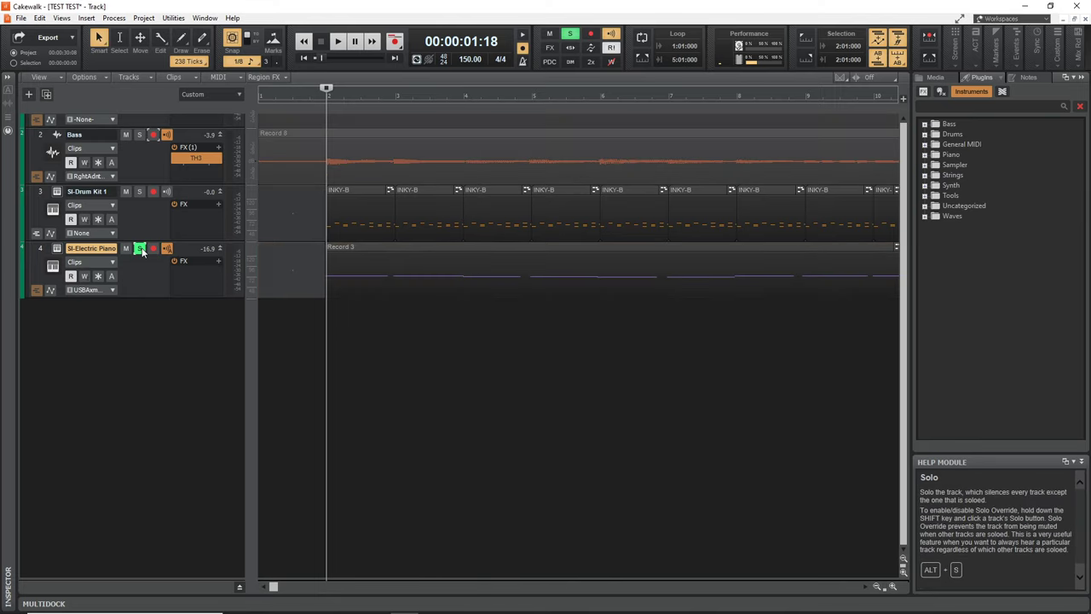
key(space)
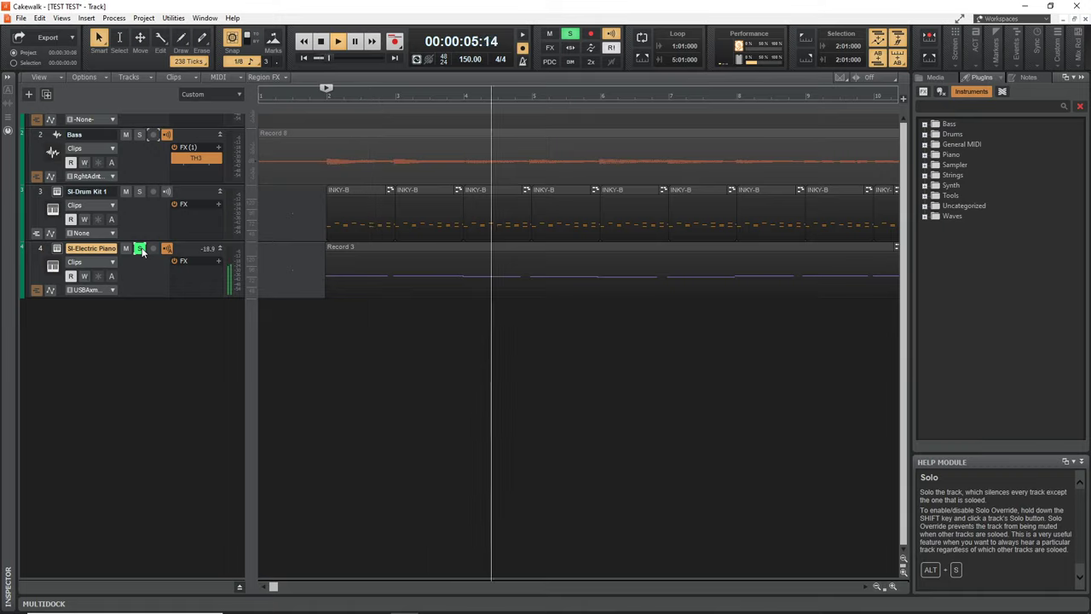
key(space)
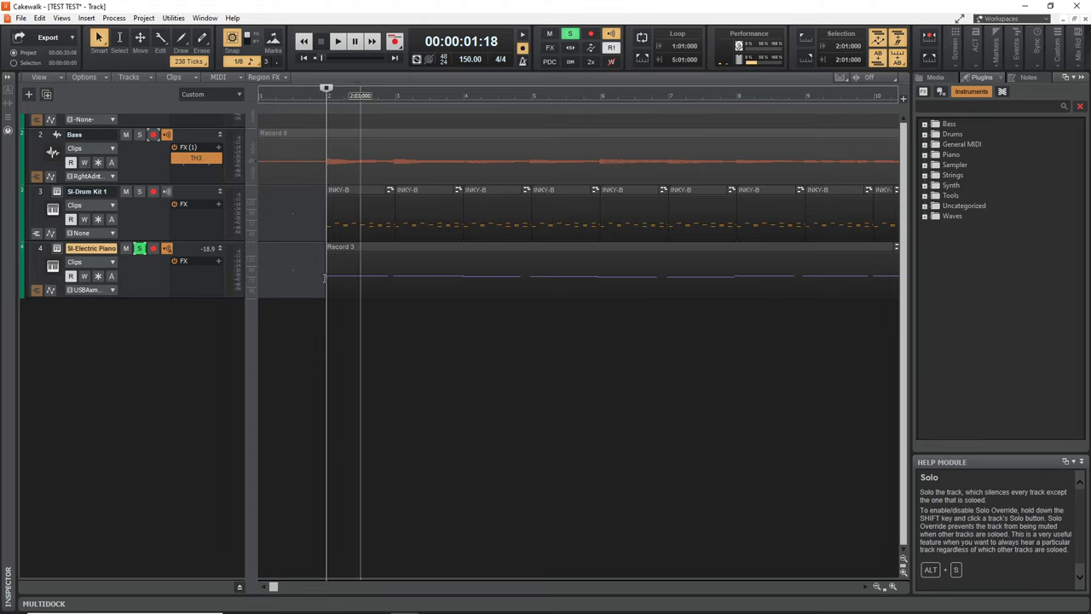
- Open the recorded electric piano clip in the Piano Roll and trim the first C 5 note to start at measure 2, beat 1
double_click(379, 248)
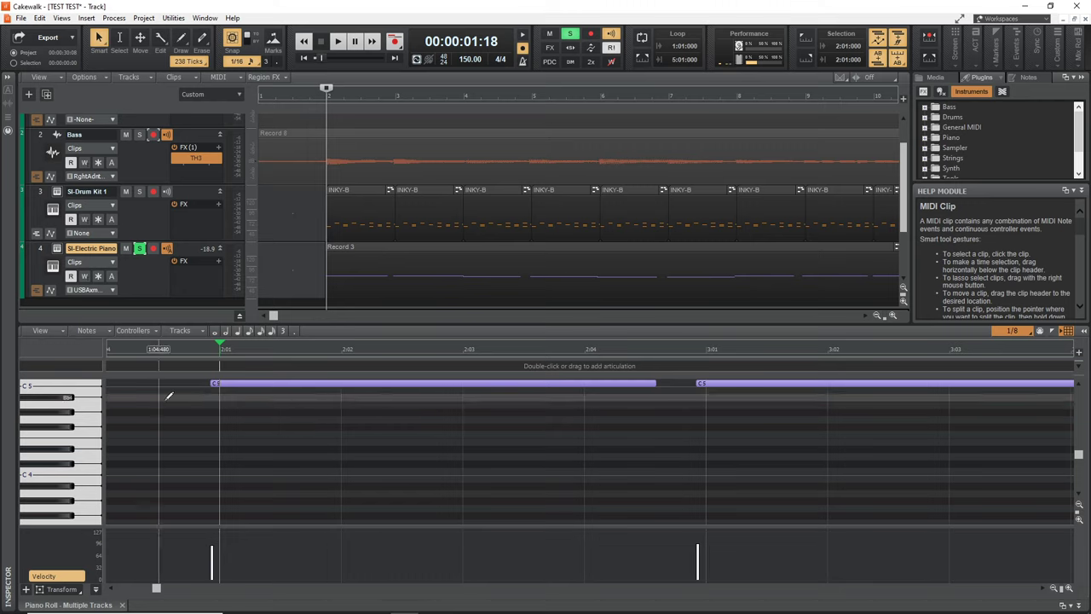
drag(214, 384, 219, 383)
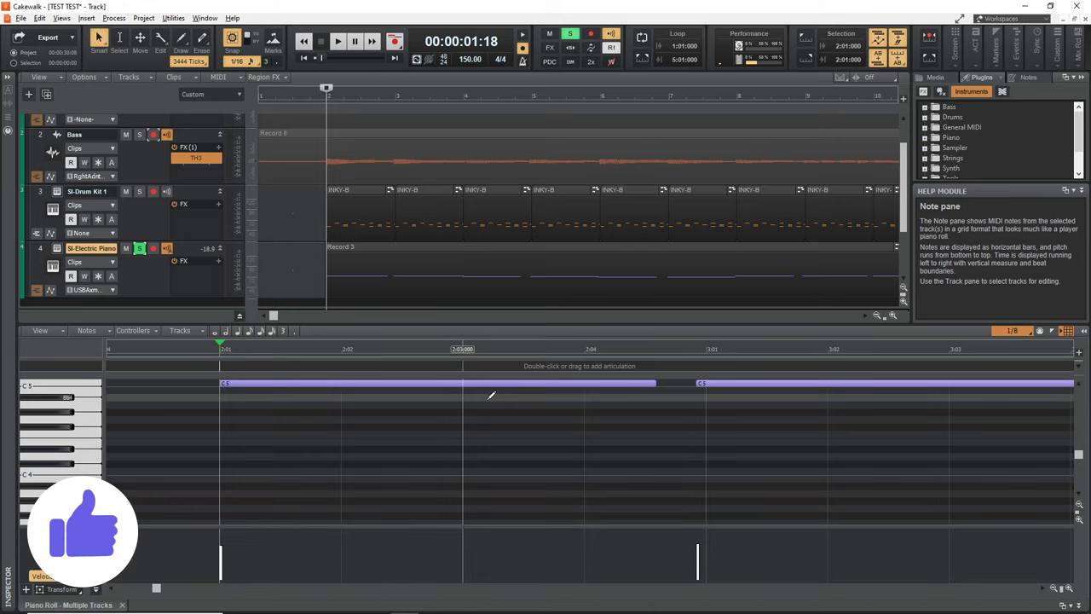
scroll(491, 395, down, 5)
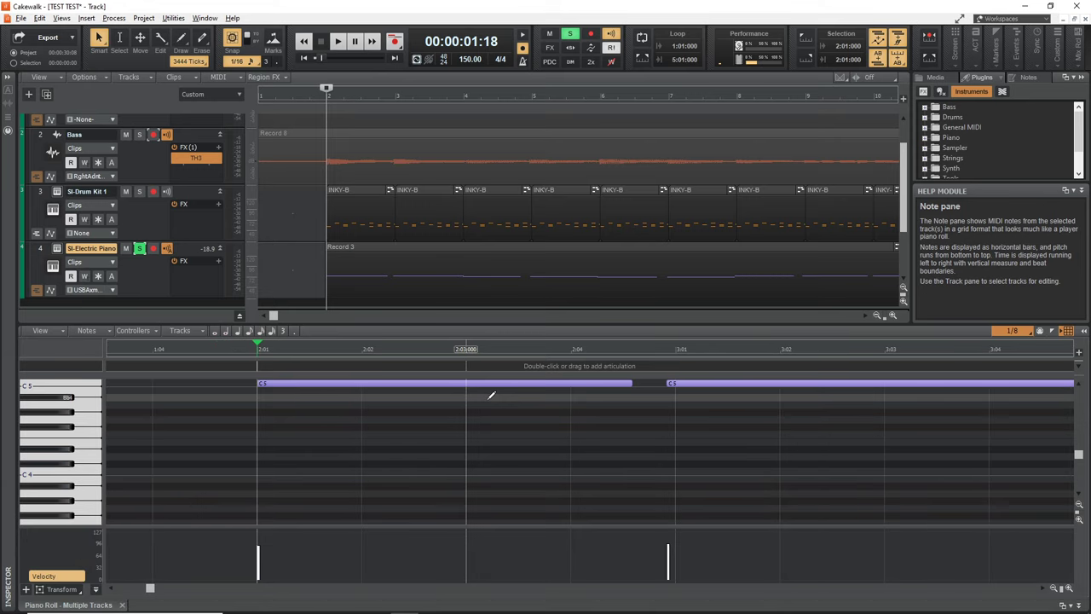
scroll(491, 395, down, 3)
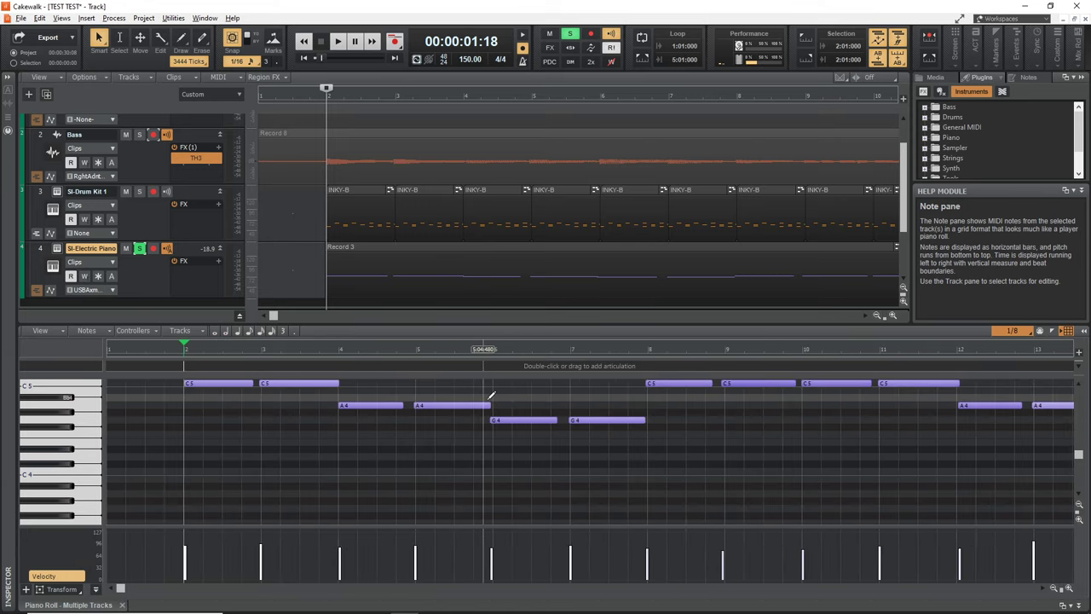
scroll(491, 395, down, 3)
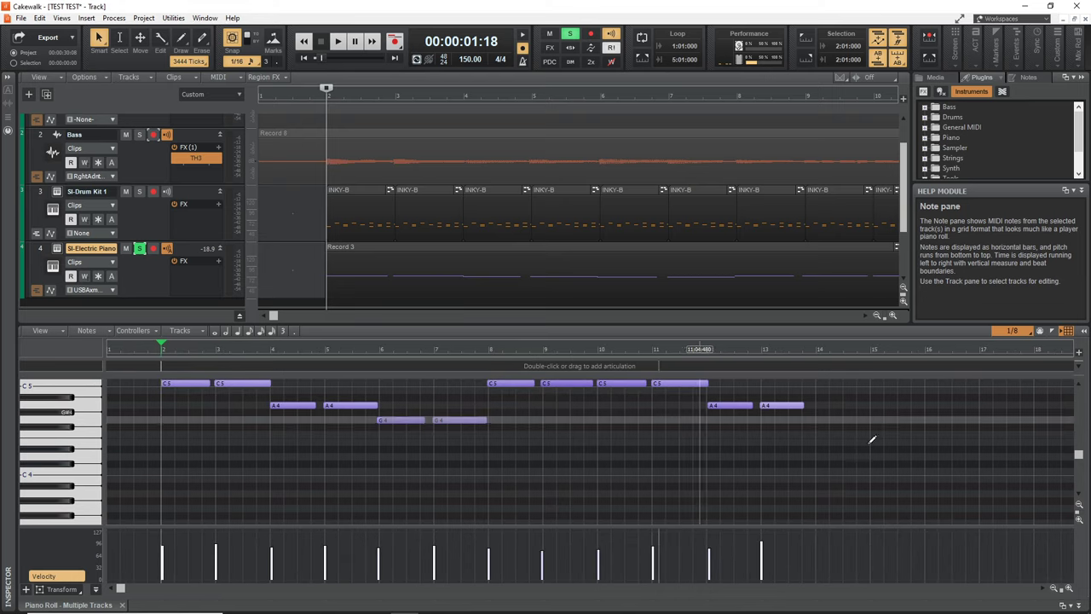
drag(1079, 452, 1079, 451)
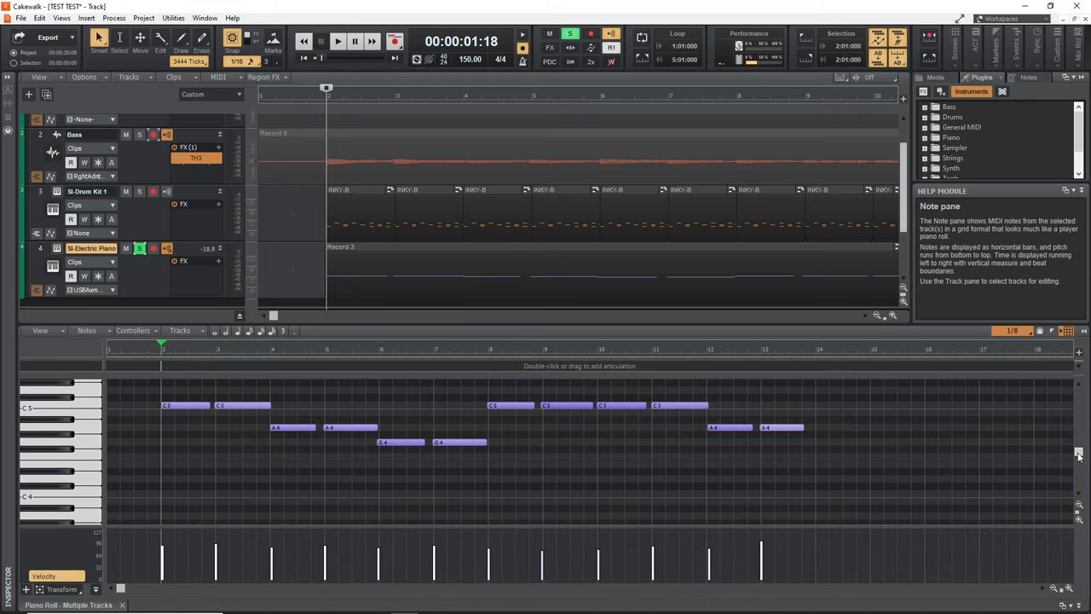
- Quantize all the recorded electric piano notes to a 1/4 duration
click(175, 406)
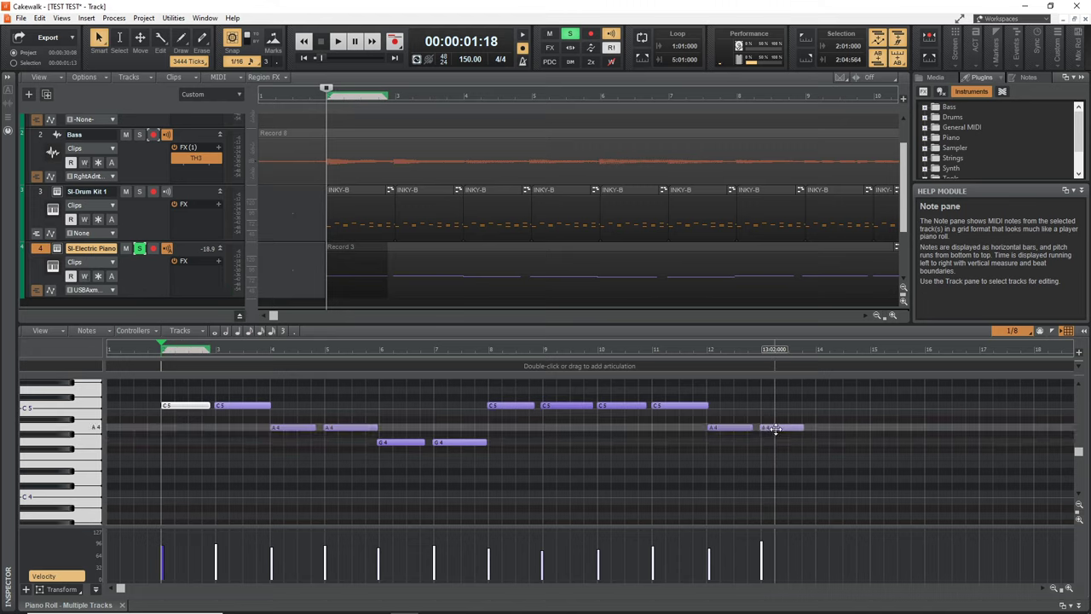
key(ctrl+a)
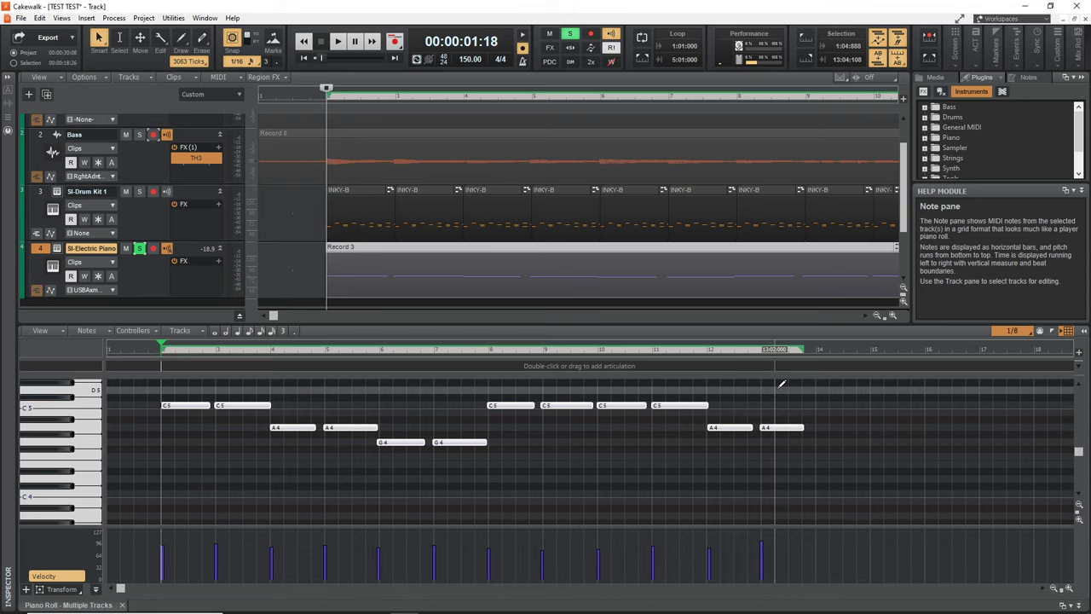
key(q)
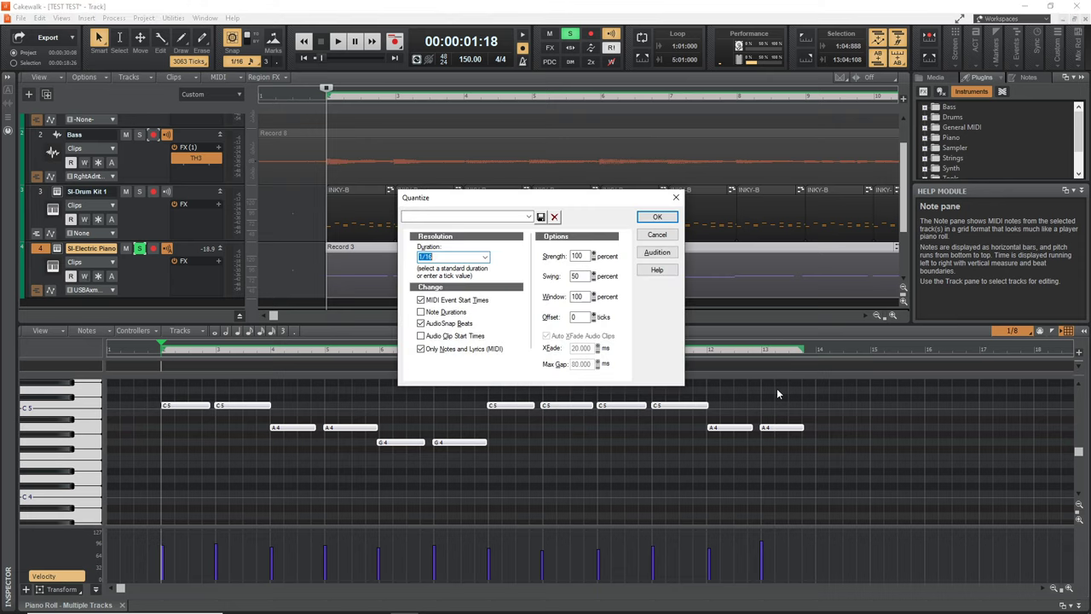
drag(469, 198, 542, 236)
click(550, 294)
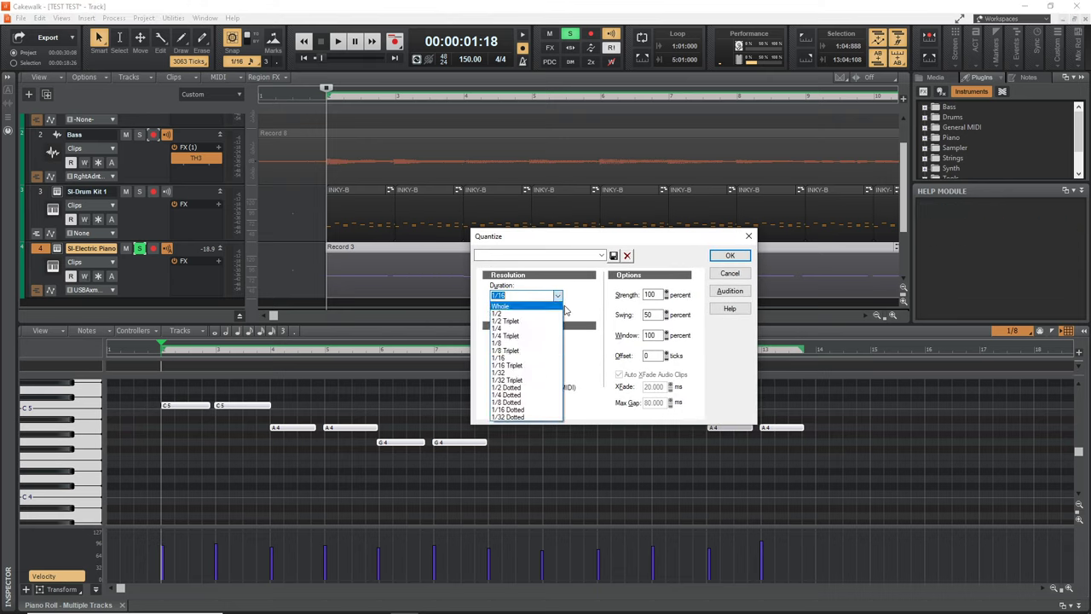
click(517, 329)
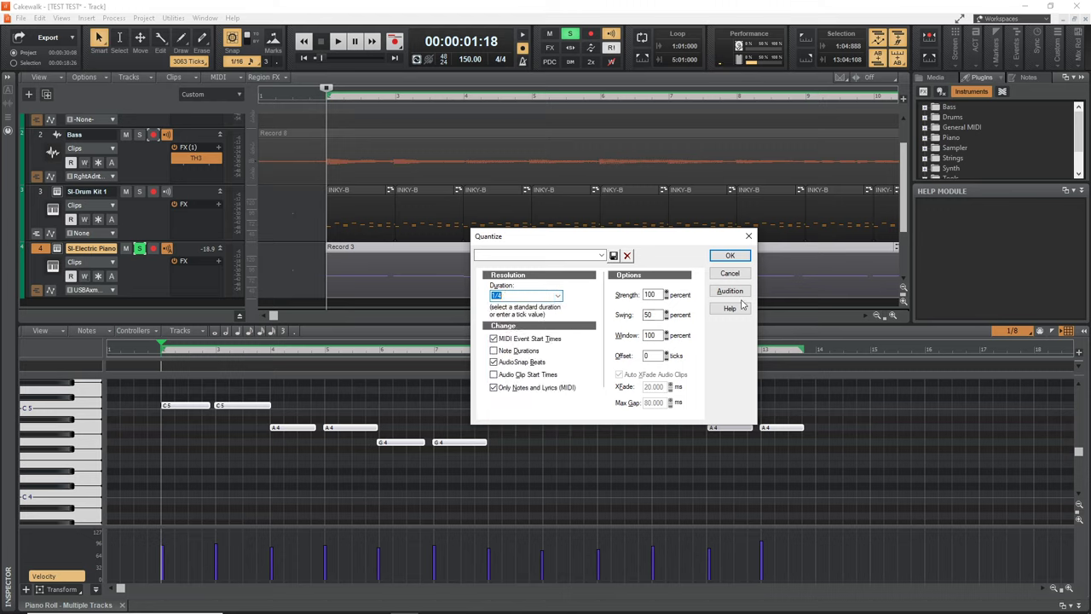
click(730, 257)
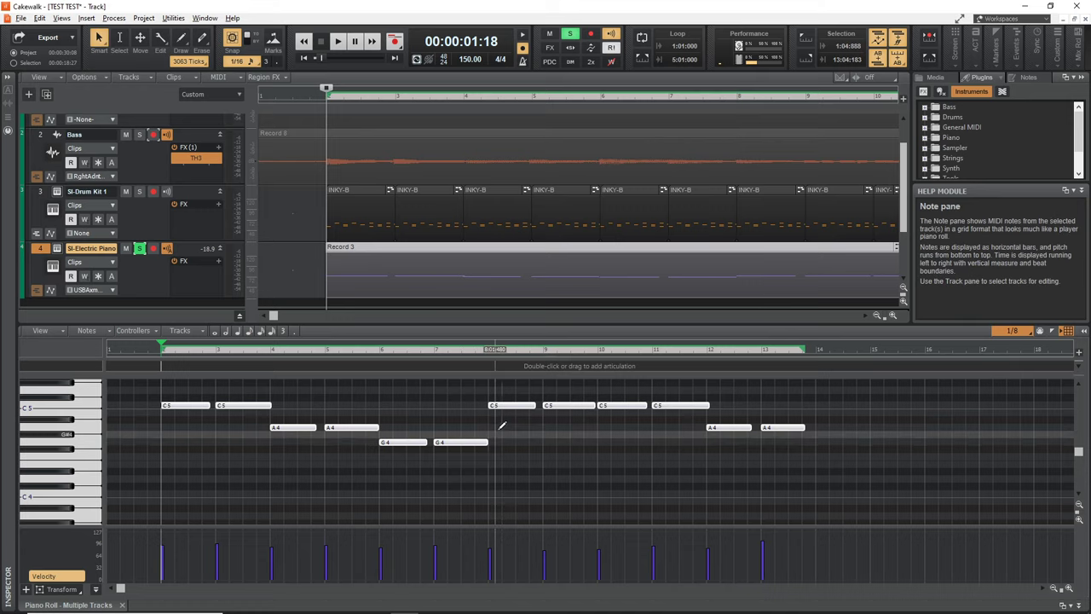
- Examine the quantized notes' alignment with the grid and the Quantize settings, and close the Piano Roll
scroll(501, 424, up, 6)
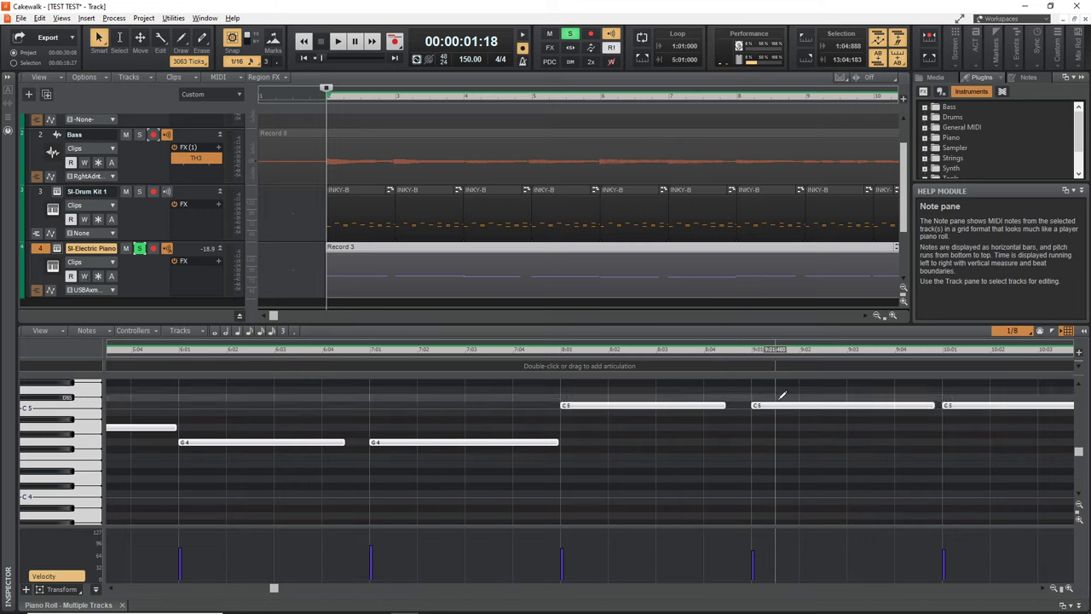
scroll(711, 456, down, 6)
scroll(627, 469, up, 4)
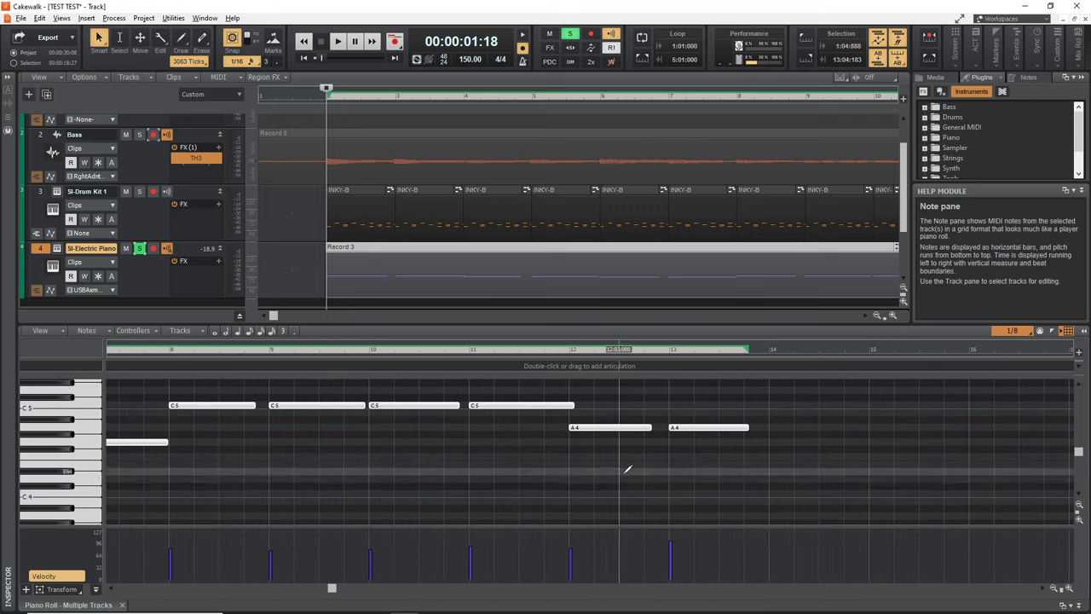
scroll(626, 469, down, 8)
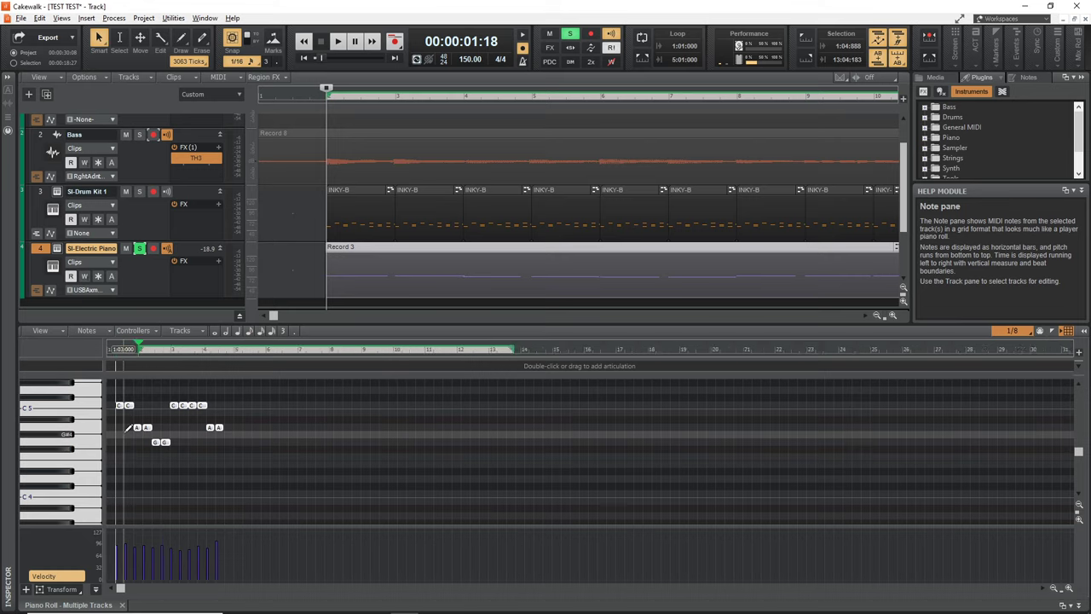
scroll(129, 427, up, 8)
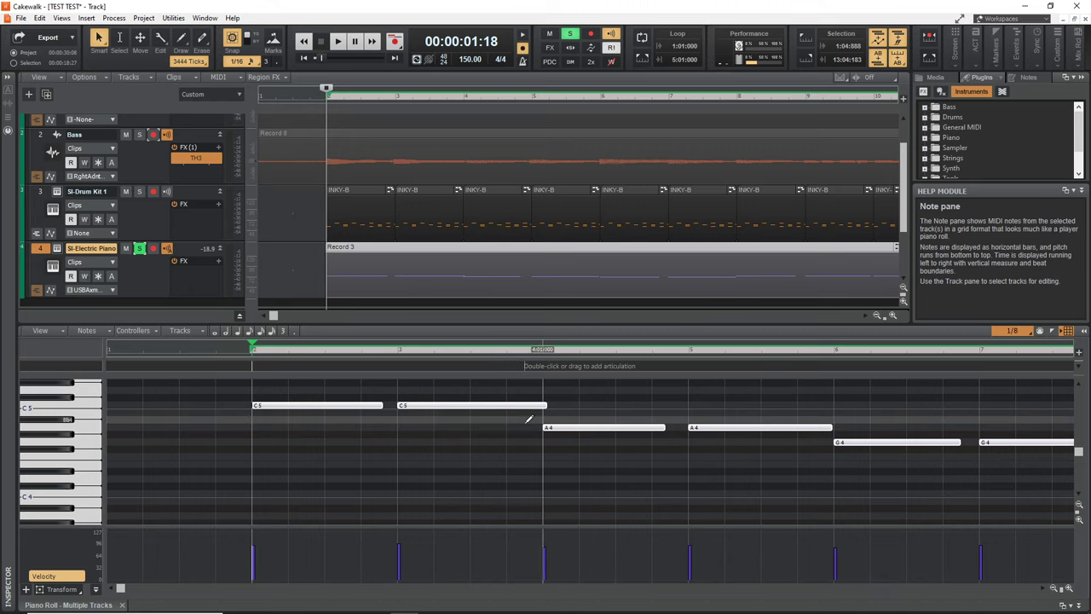
key(q)
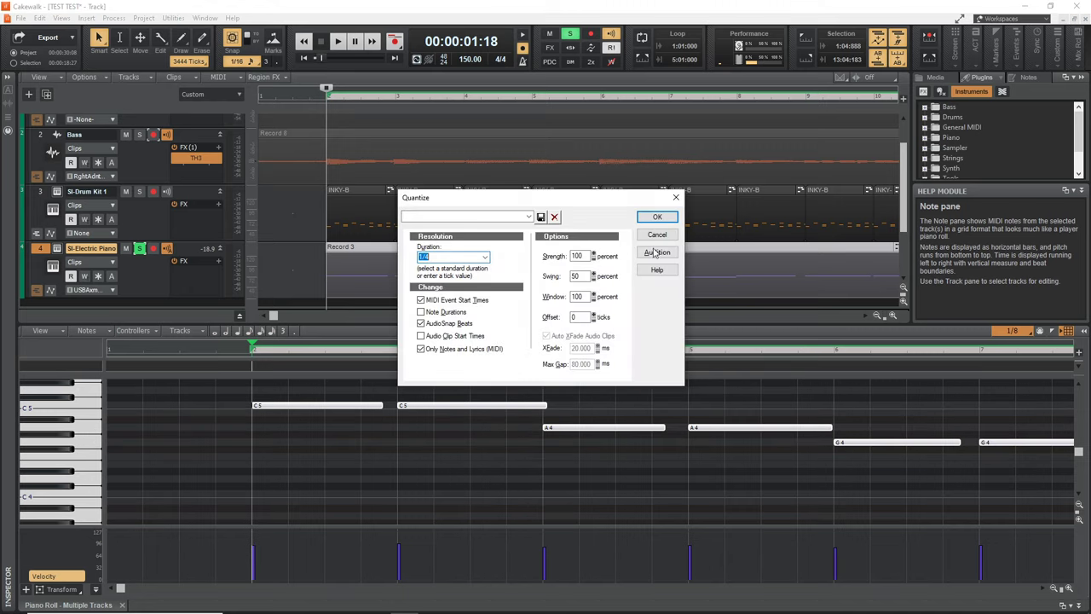
click(657, 235)
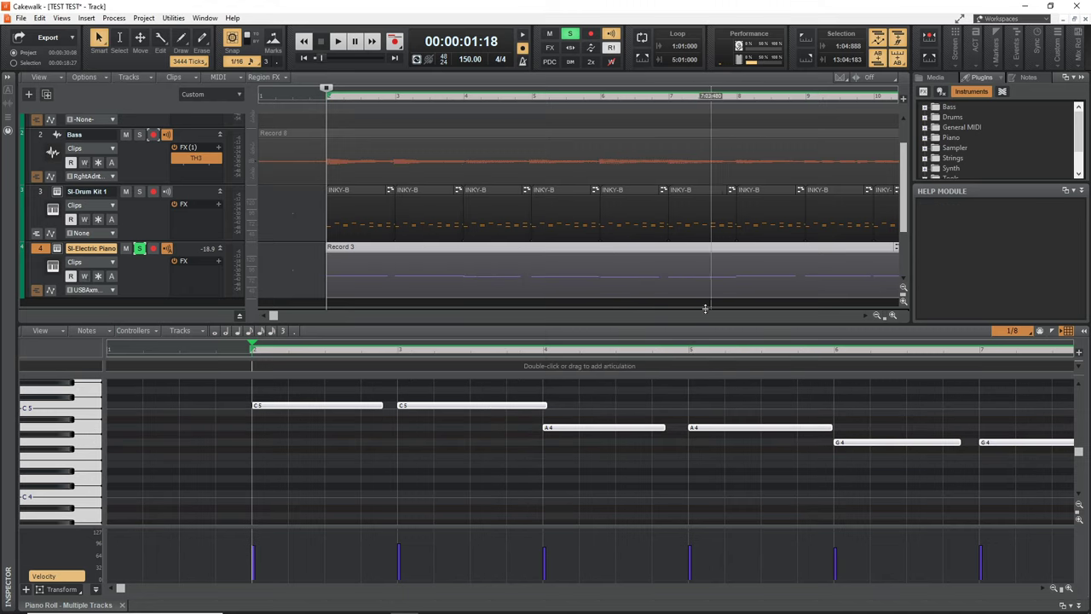
key(d)
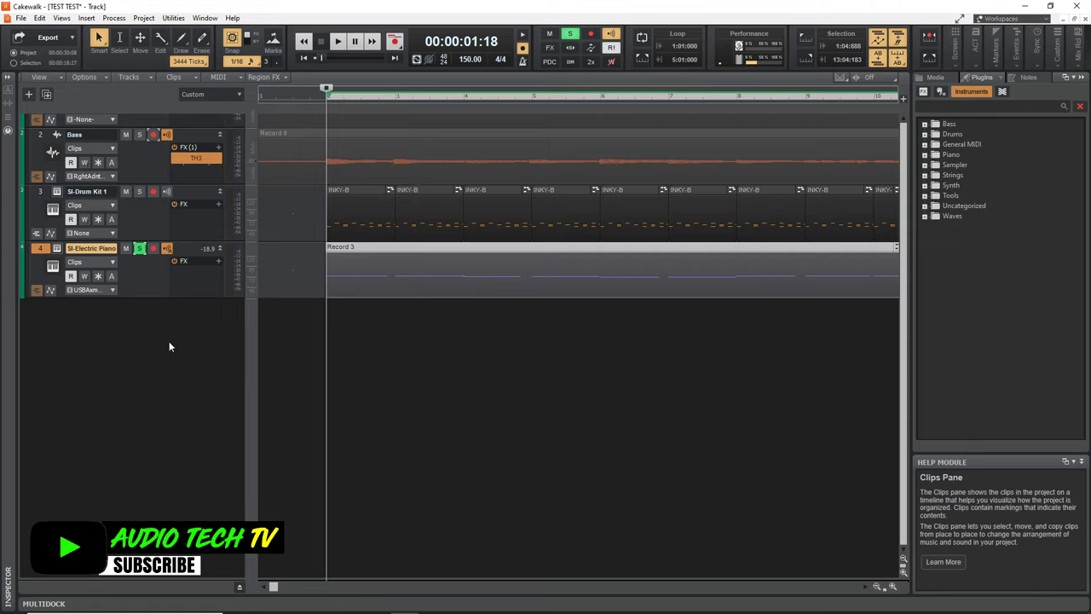
- Add a second SI-Electric Piano instrument track and solo it in place of the first electric piano track
click(925, 155)
drag(972, 174, 158, 341)
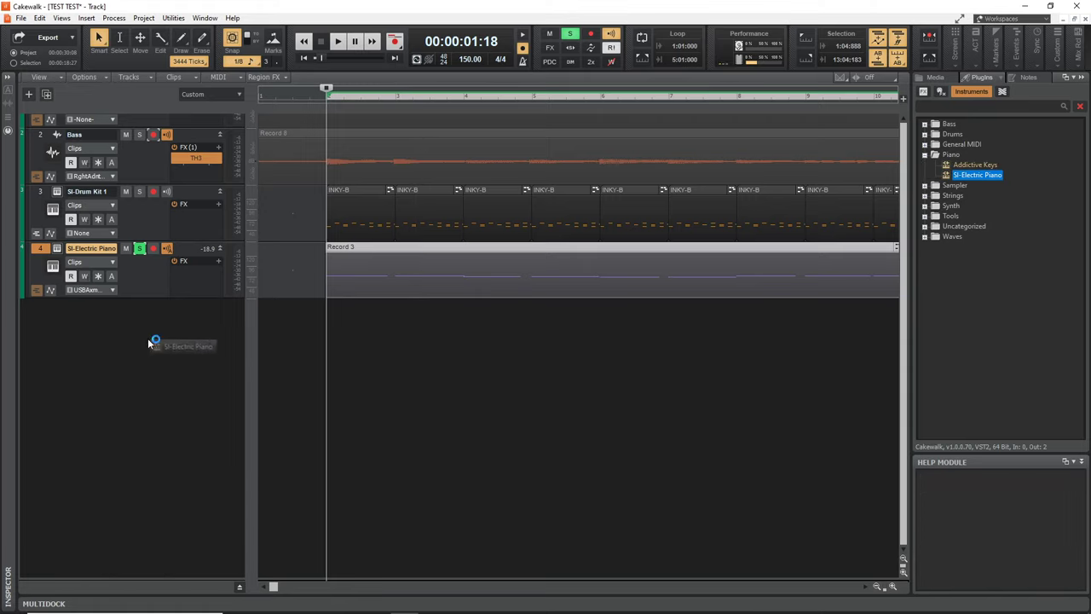
click(139, 248)
click(139, 304)
click(219, 306)
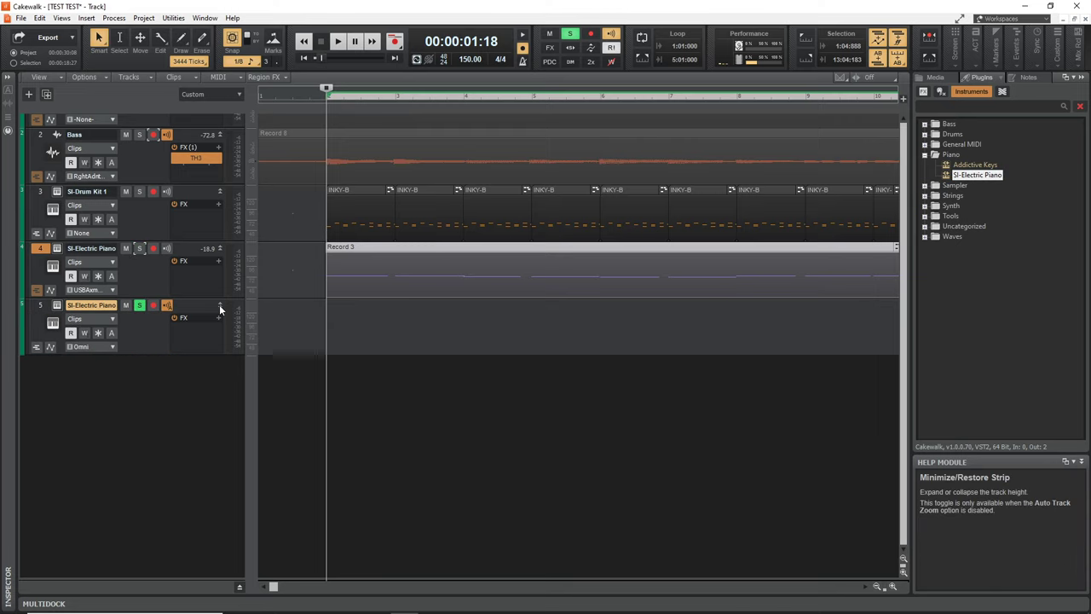
click(194, 339)
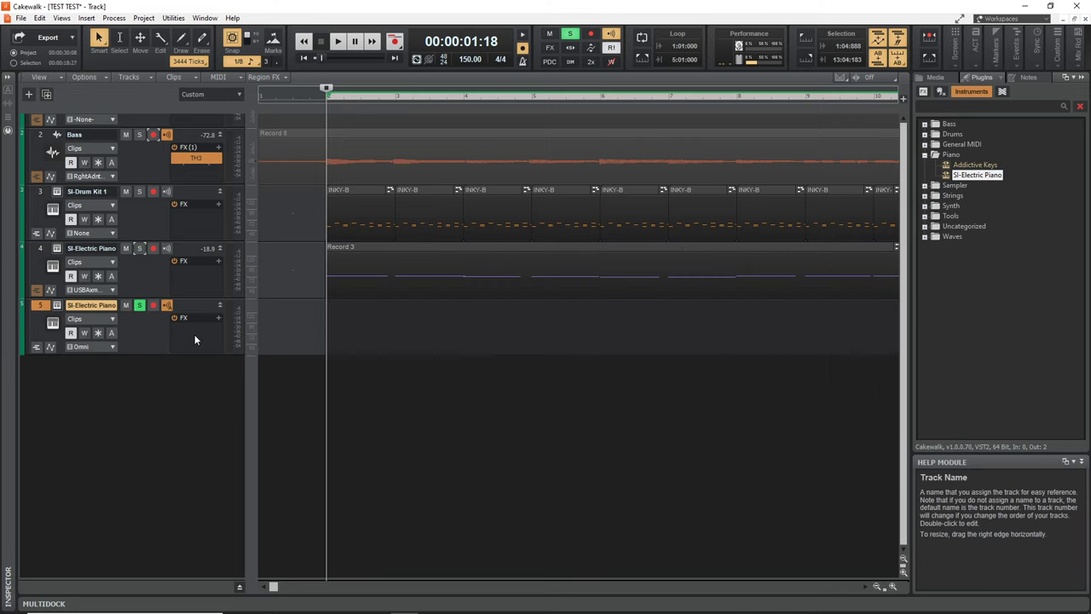
- Open the Computer Keyboard virtual controller and play test notes on the second SI-Electric Piano track
click(63, 19)
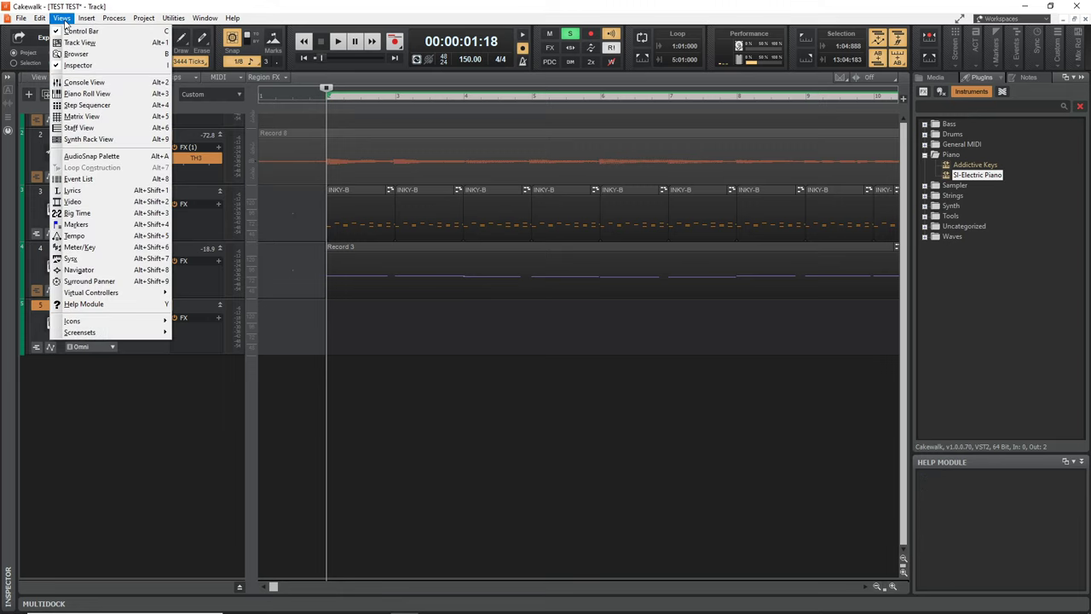
mouse_move(125, 298)
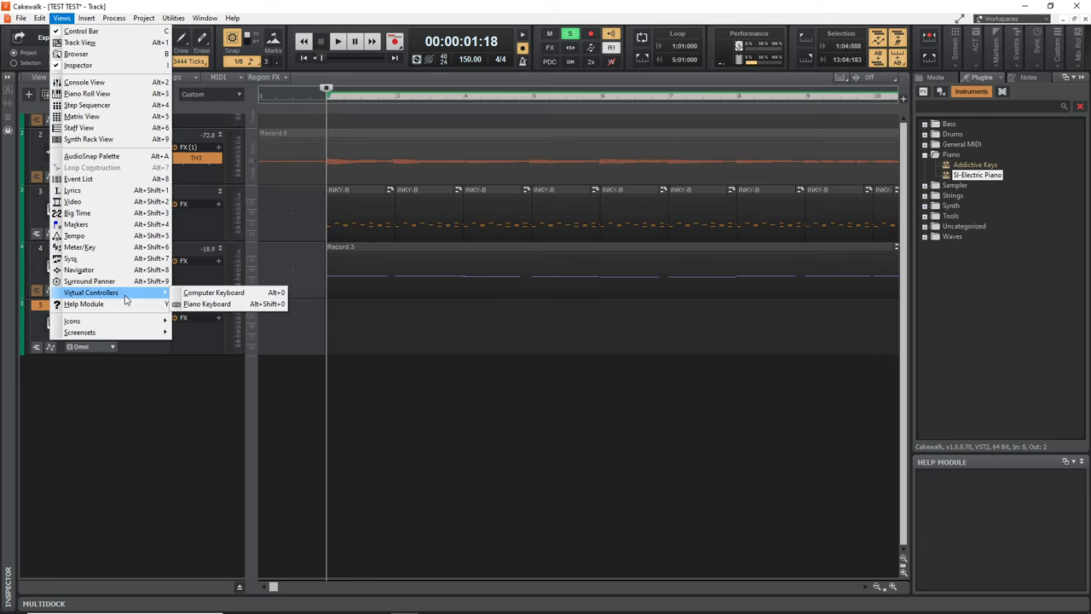
click(223, 296)
drag(281, 187, 560, 266)
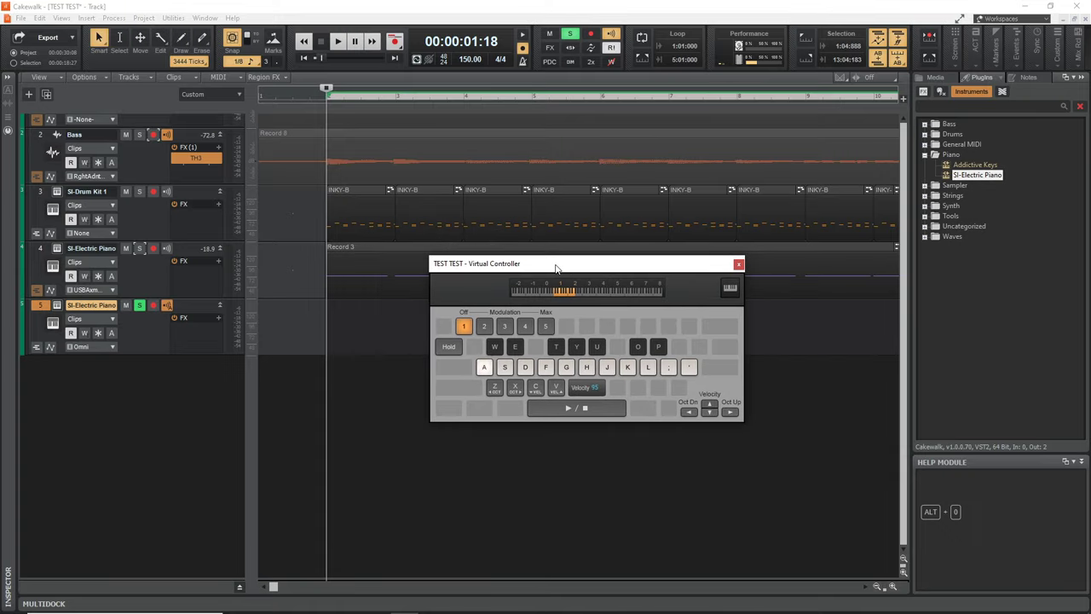
key(s)
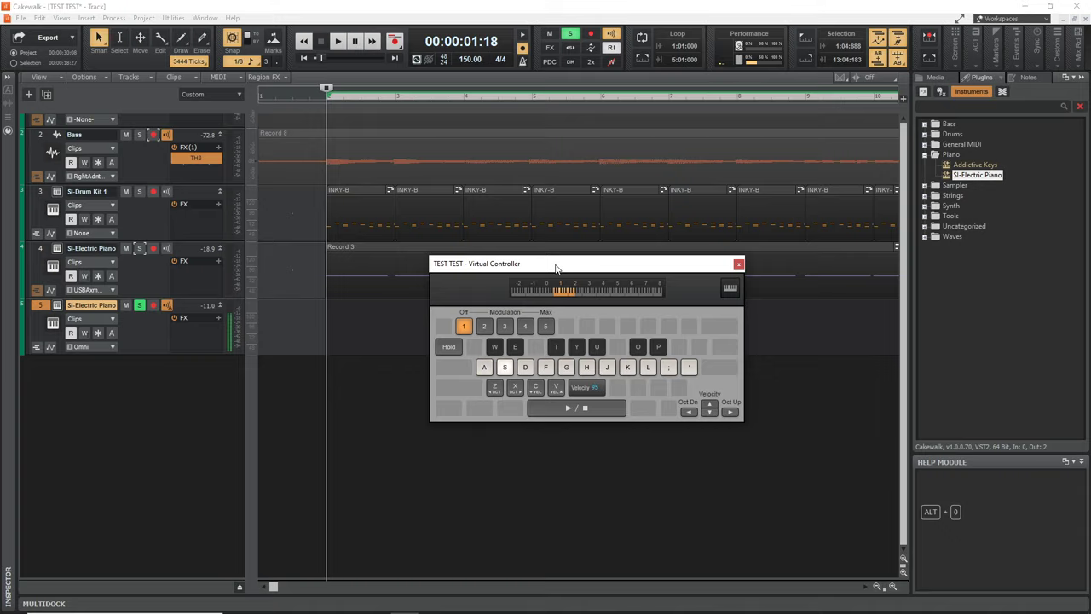
key(d)
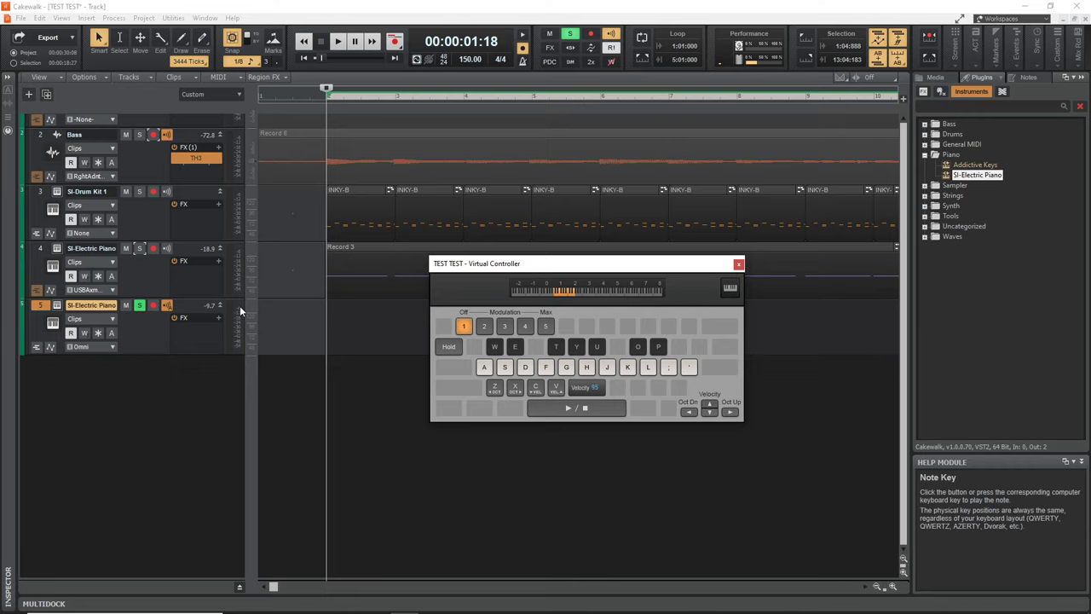
- Arm the second SI-Electric Piano track and record a short part from measure 2 with the virtual controller
click(152, 305)
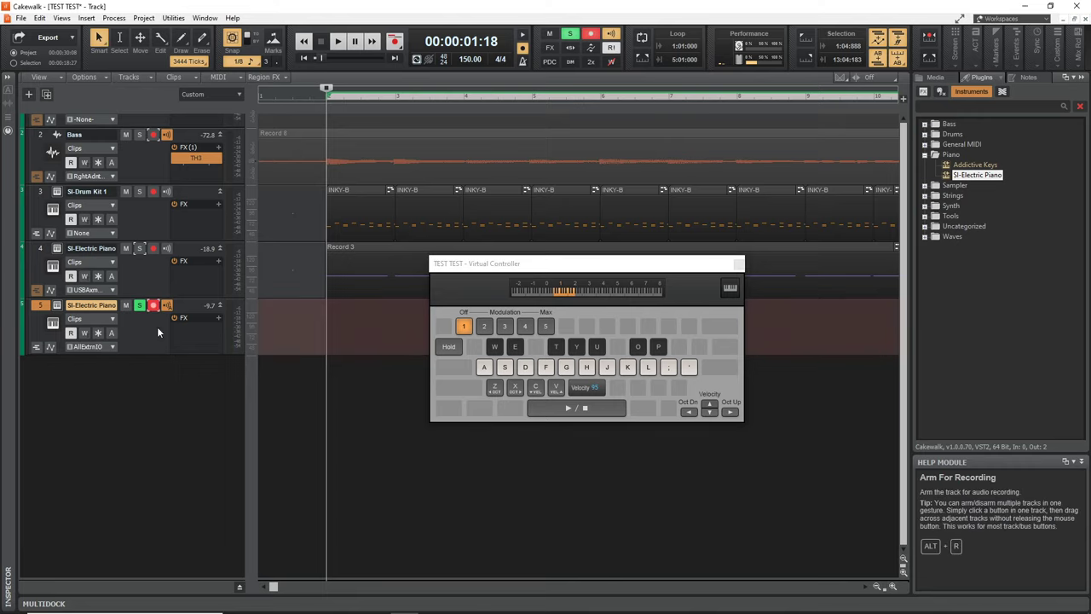
click(397, 44)
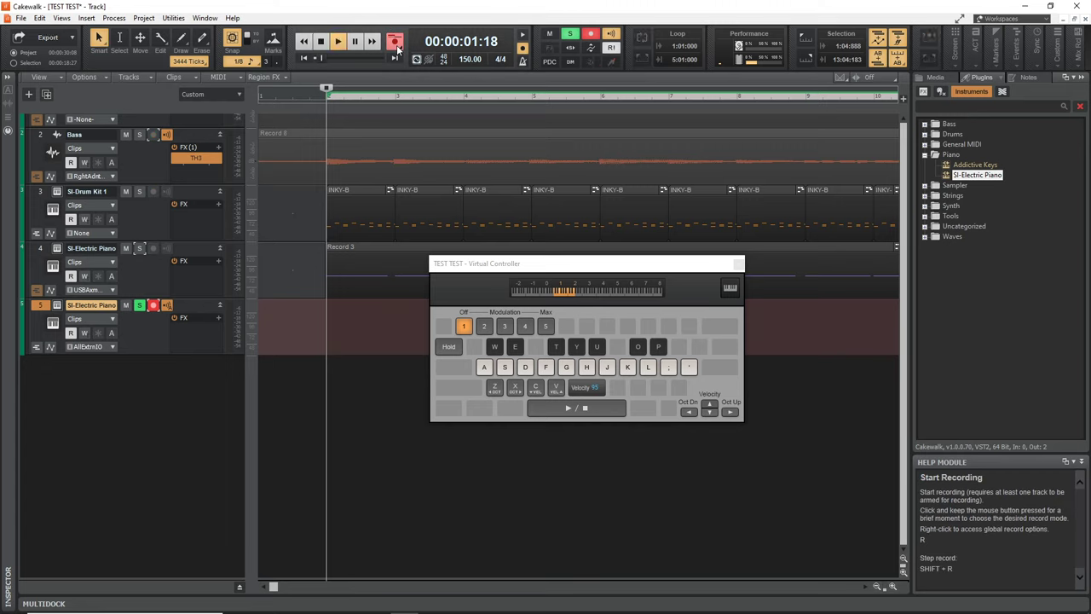
key(a)
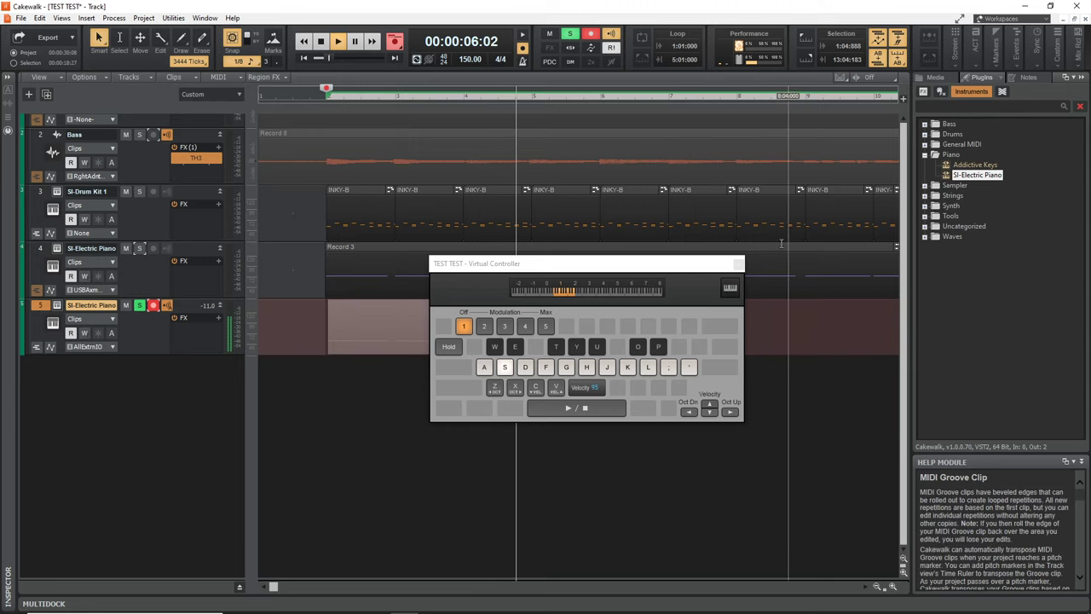
key(space)
- Close the virtual controller and delete the second SI-Electric Piano track together with its recorded clip
click(738, 262)
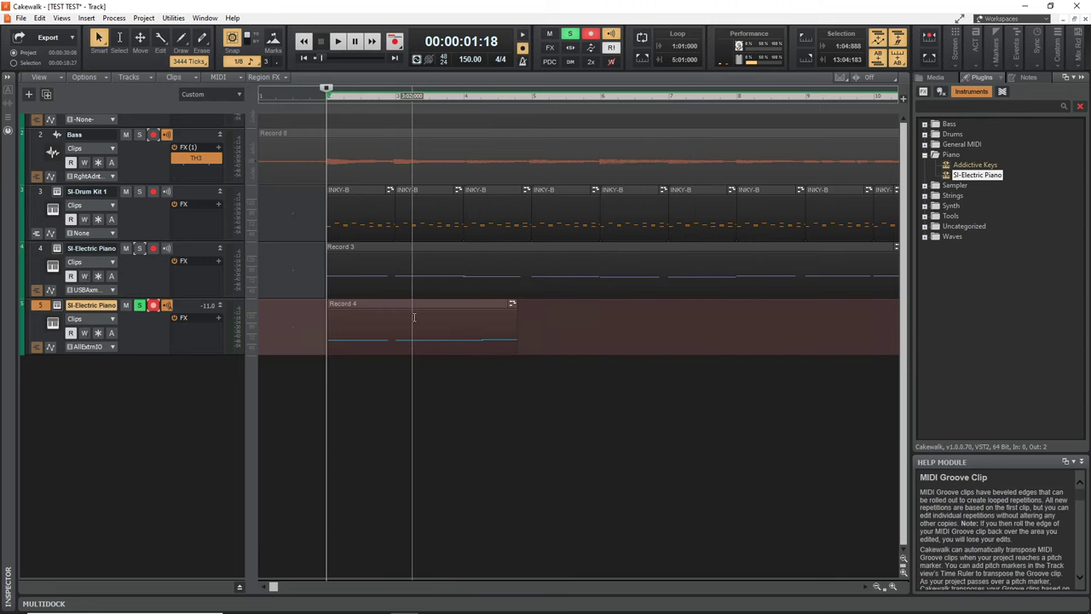
click(392, 305)
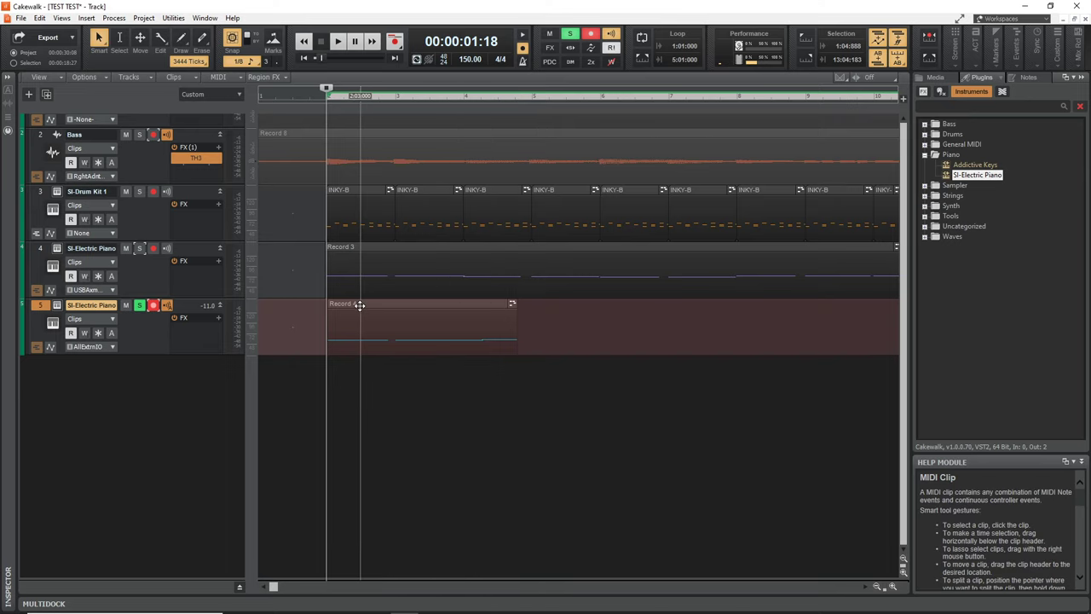
key(Delete)
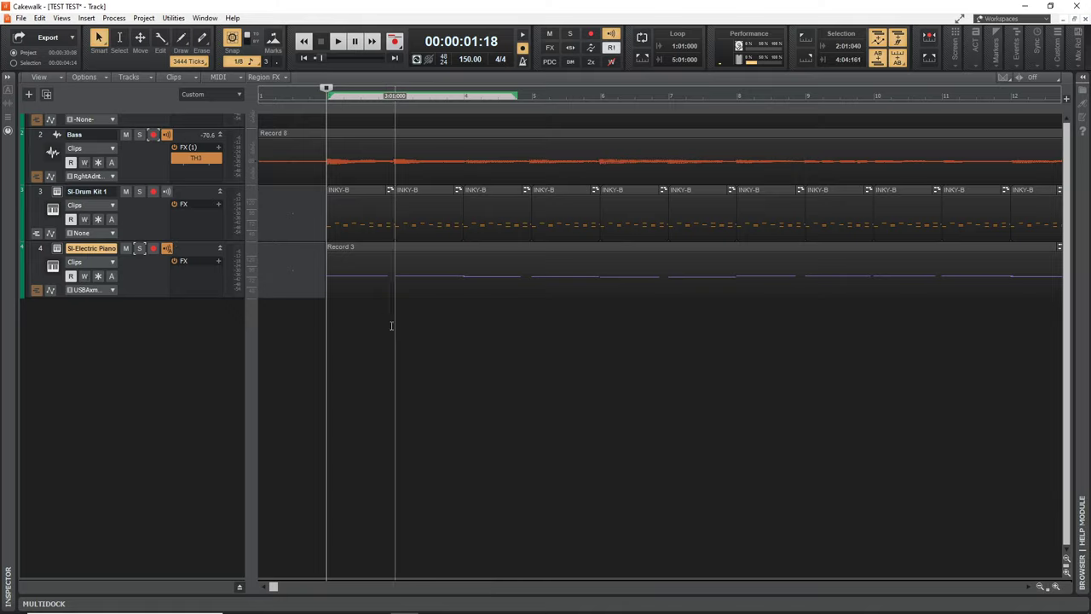
- Open the SI-Electric Piano instrument window, audition notes on its on-screen keyboard, and close the window
click(57, 249)
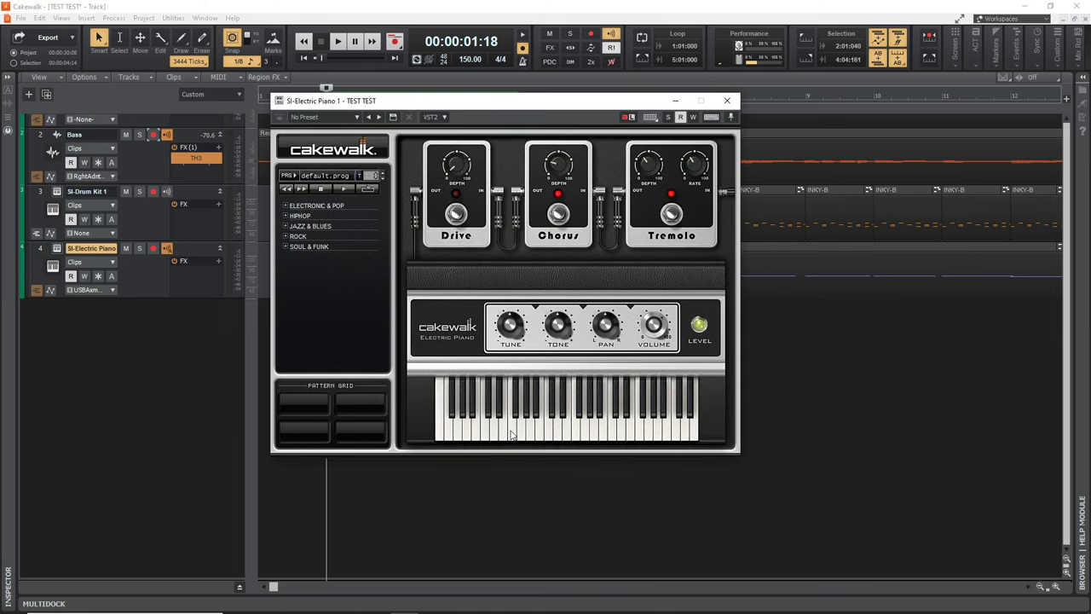
click(531, 433)
click(600, 431)
key(Escape)
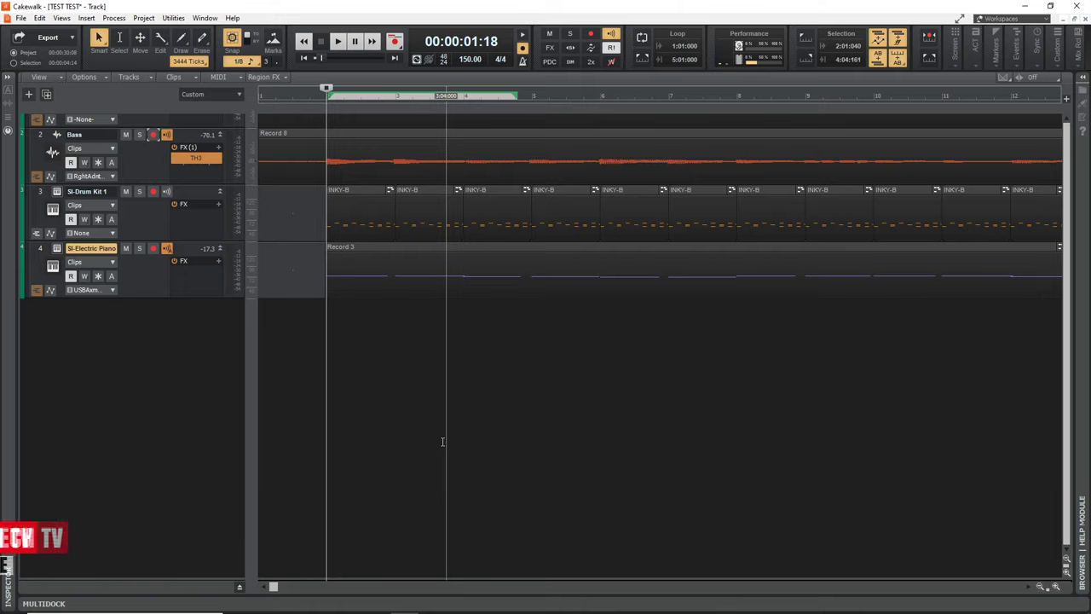
- Fit all the tracks in view and trim the start of the Bass clip to measure 2
key(f)
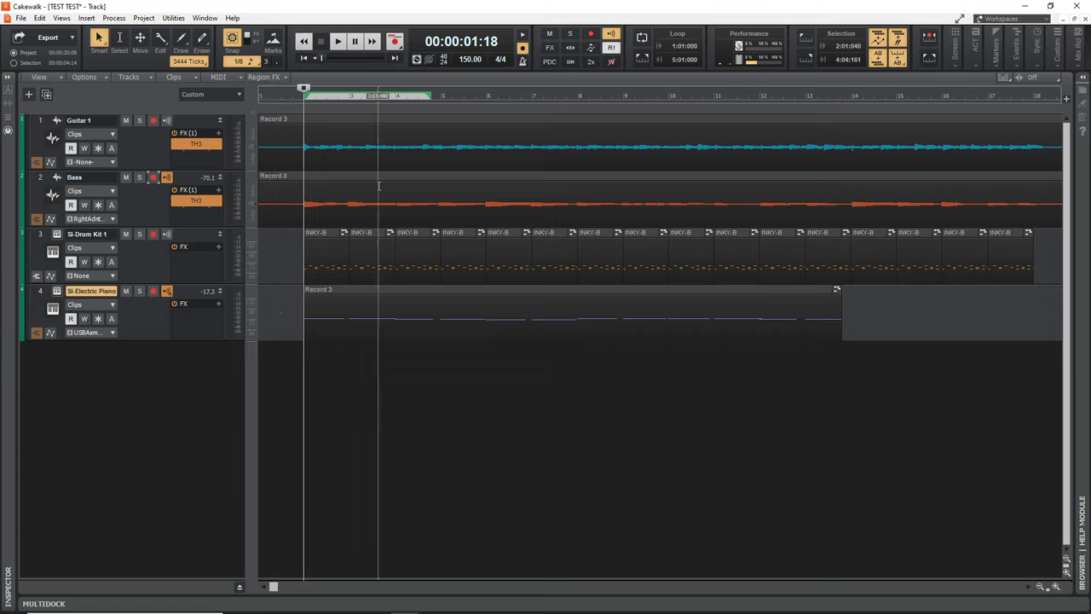
click(277, 181)
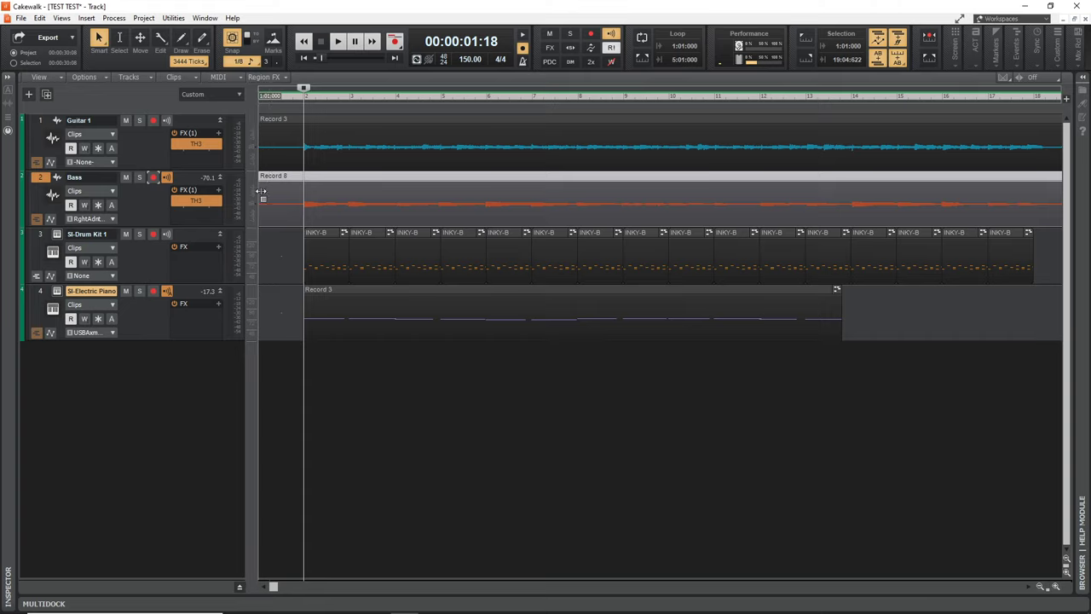
drag(262, 191, 304, 196)
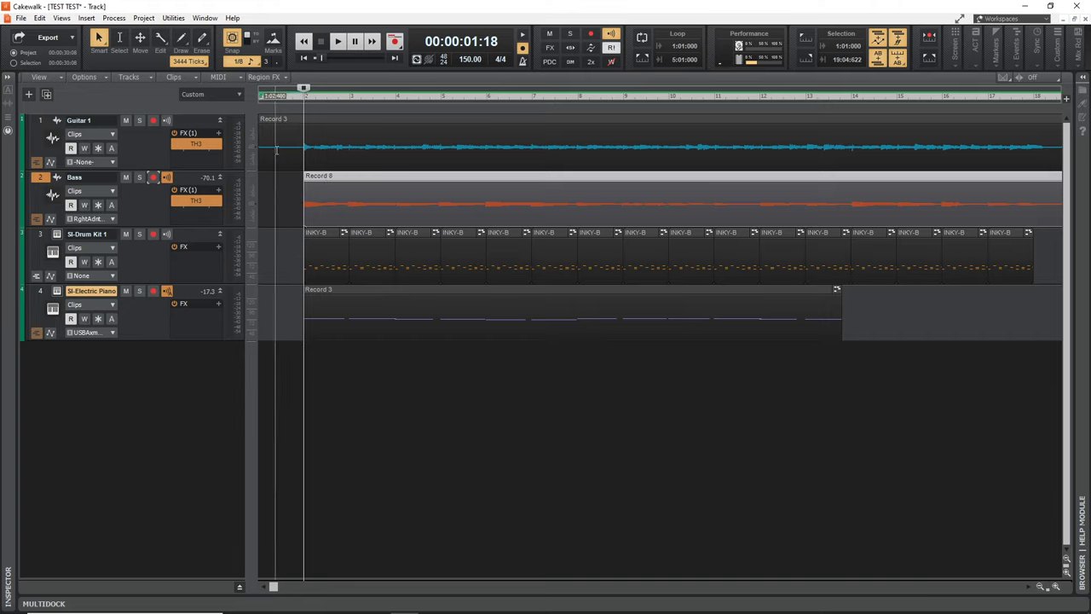
- Trim the start of the Guitar 1 clip to 1:04:480 and add a fade-in ending at 2:01:000
drag(262, 149, 301, 147)
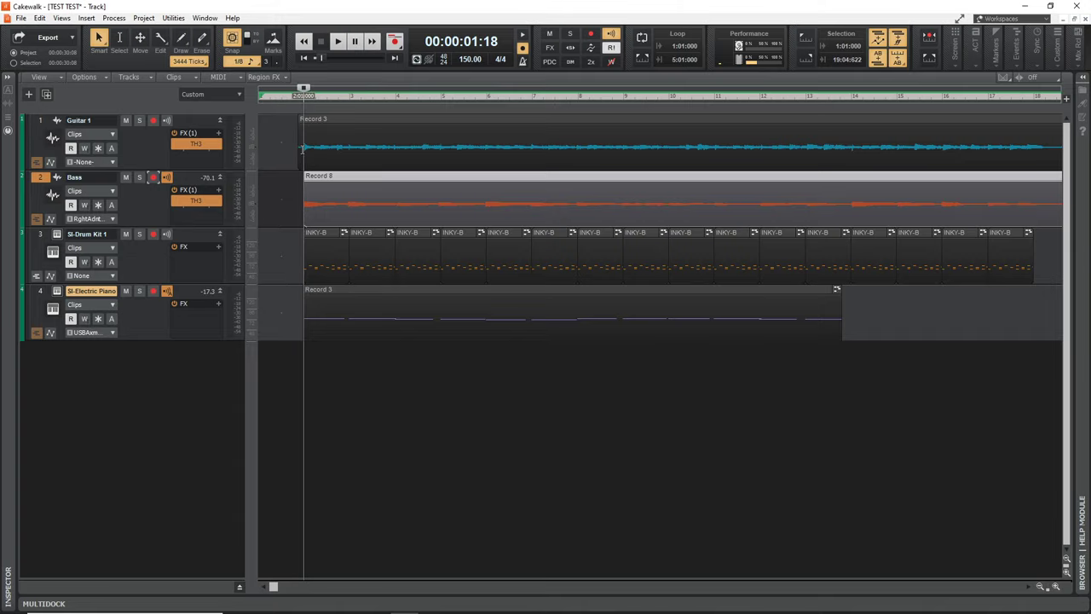
ctrl+scroll(303, 149, up, 5)
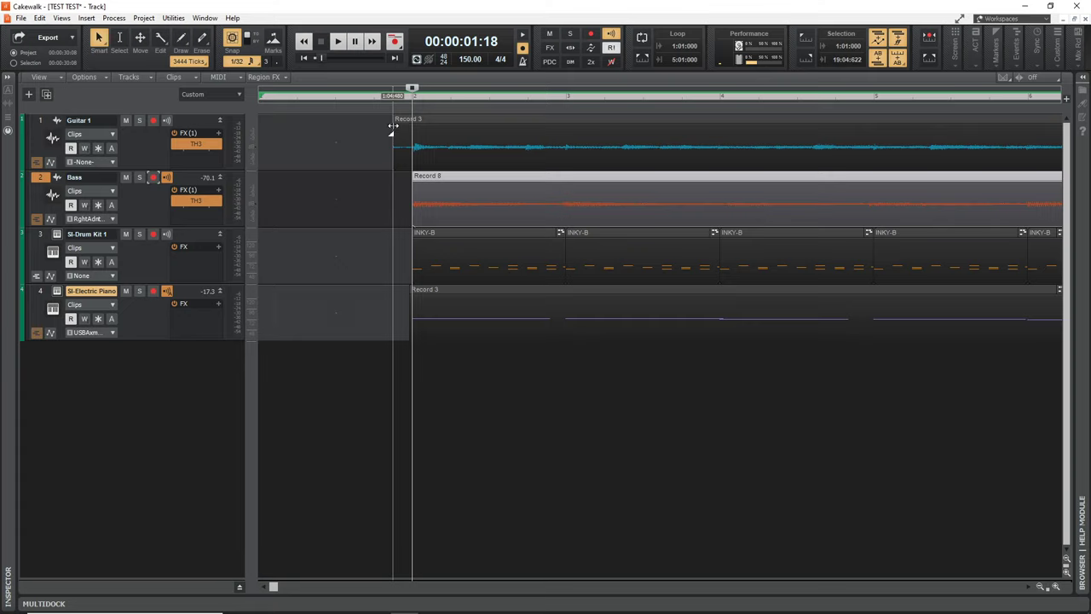
drag(392, 126, 411, 126)
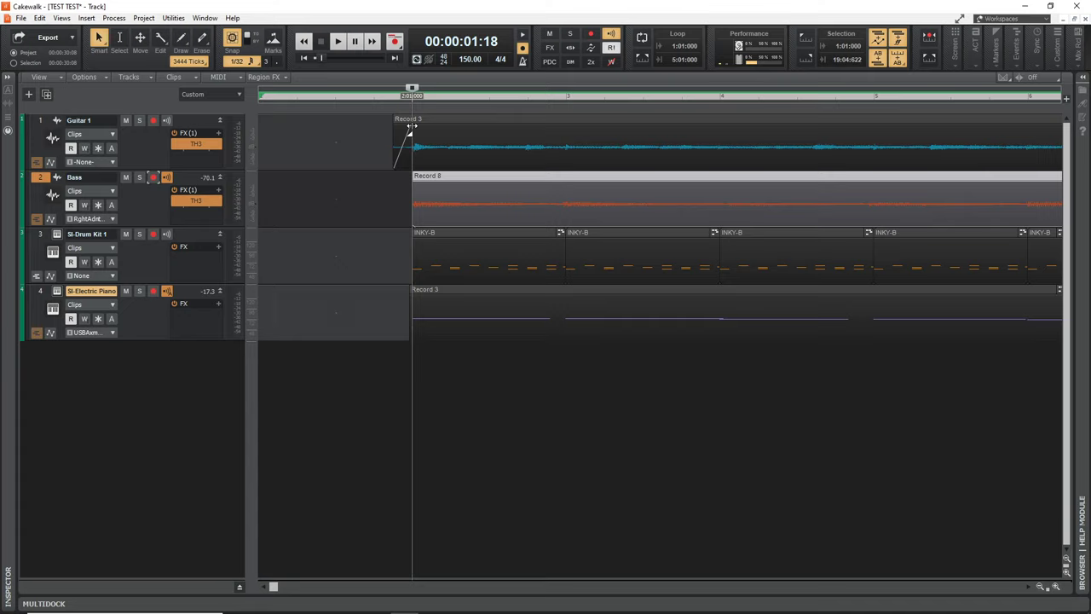
- Change the Guitar 1 clip's fade-in to Slow Curve and duplicate the clip twice, end to end along the track
right_click(410, 126)
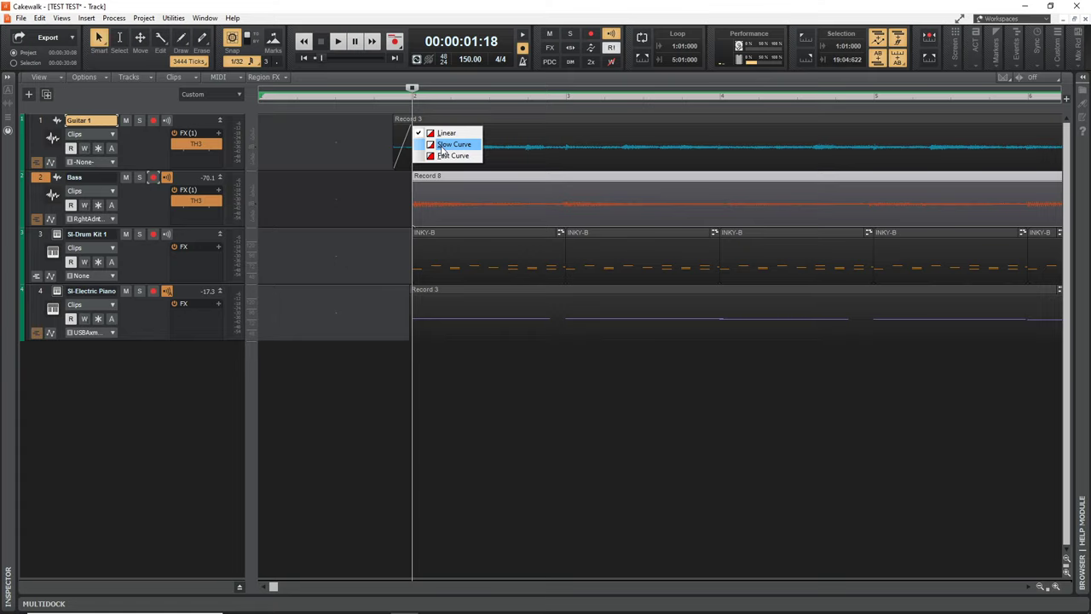
click(444, 146)
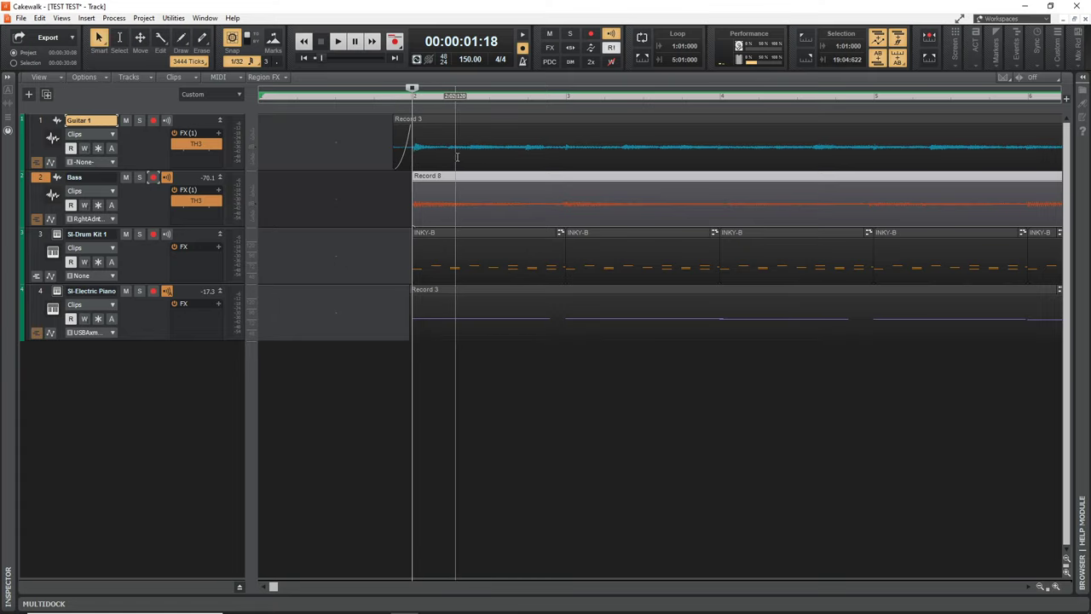
scroll(457, 157, down, 5)
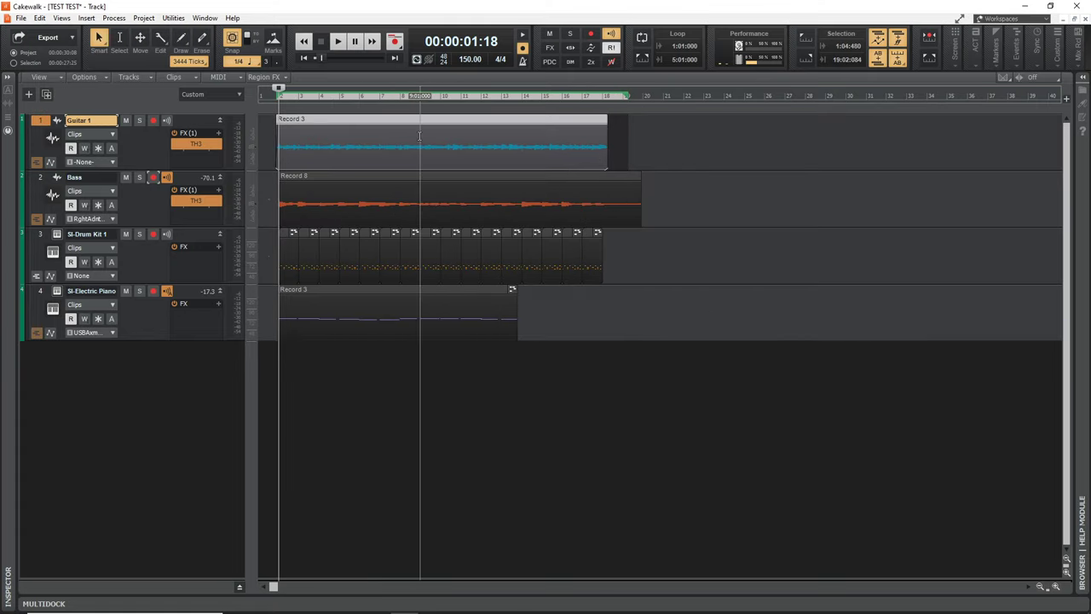
key(ctrl+d)
scroll(652, 125, right, 5)
scroll(652, 125, left, 10)
- Select all the SI-Drum Kit 1 clips and duplicate them so the copies start at measure 18
click(290, 247)
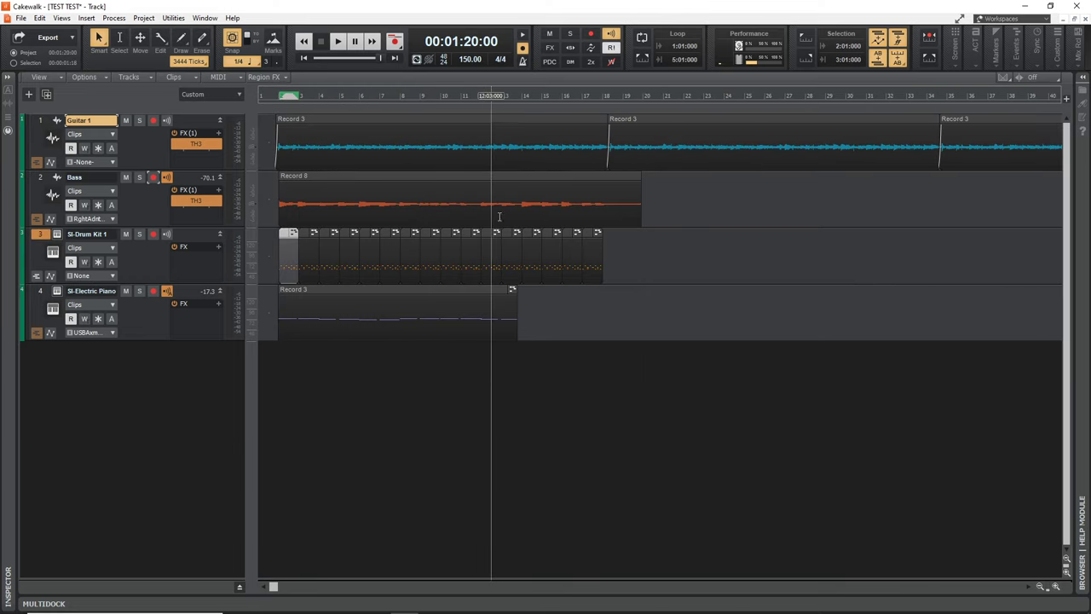
shift+click(592, 233)
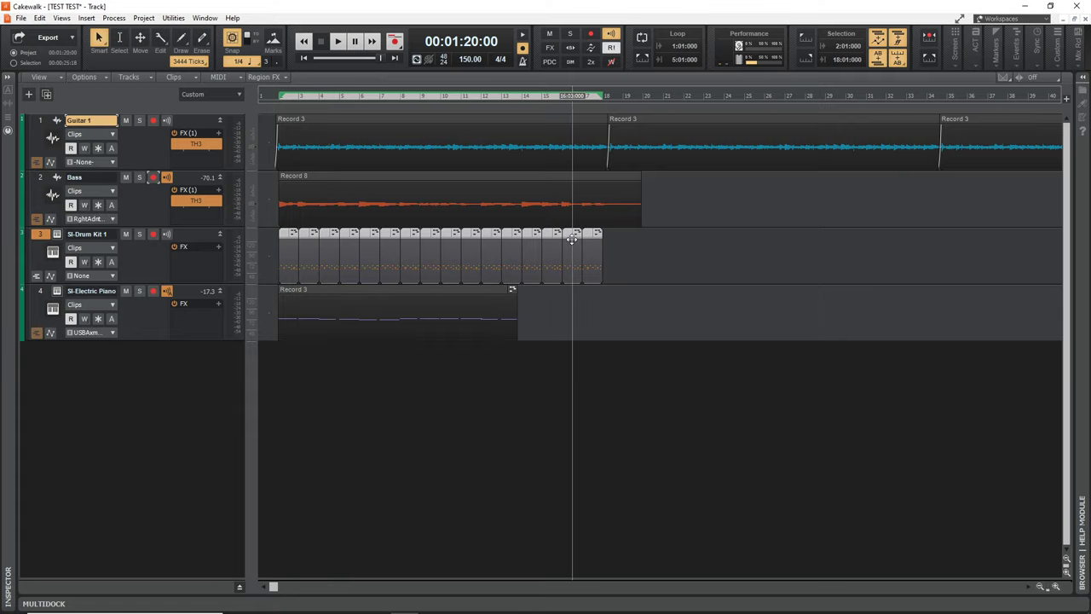
click(290, 232)
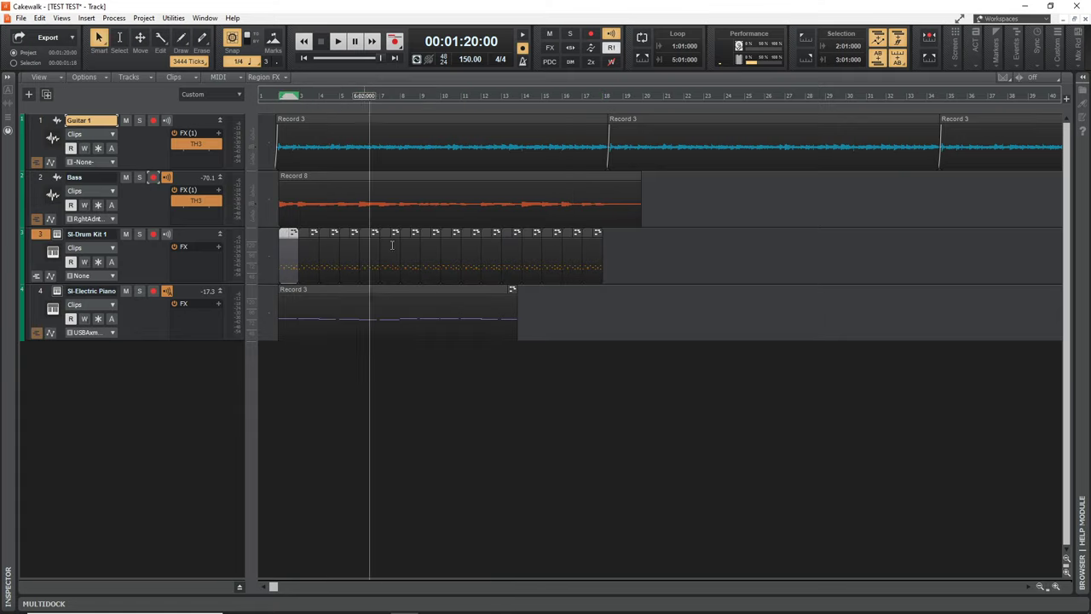
shift+click(590, 233)
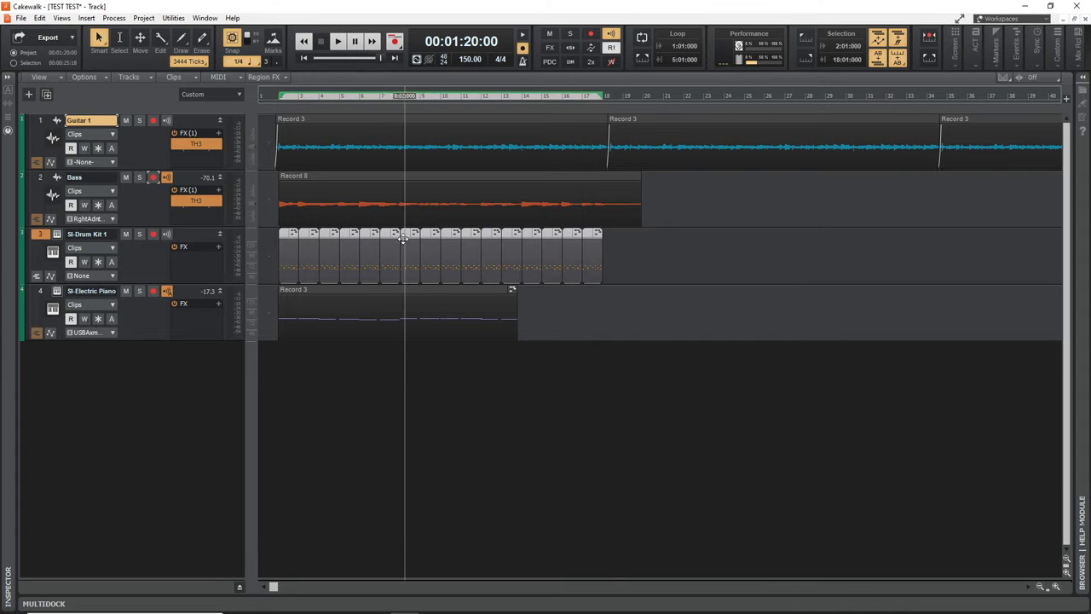
drag(309, 233, 632, 233)
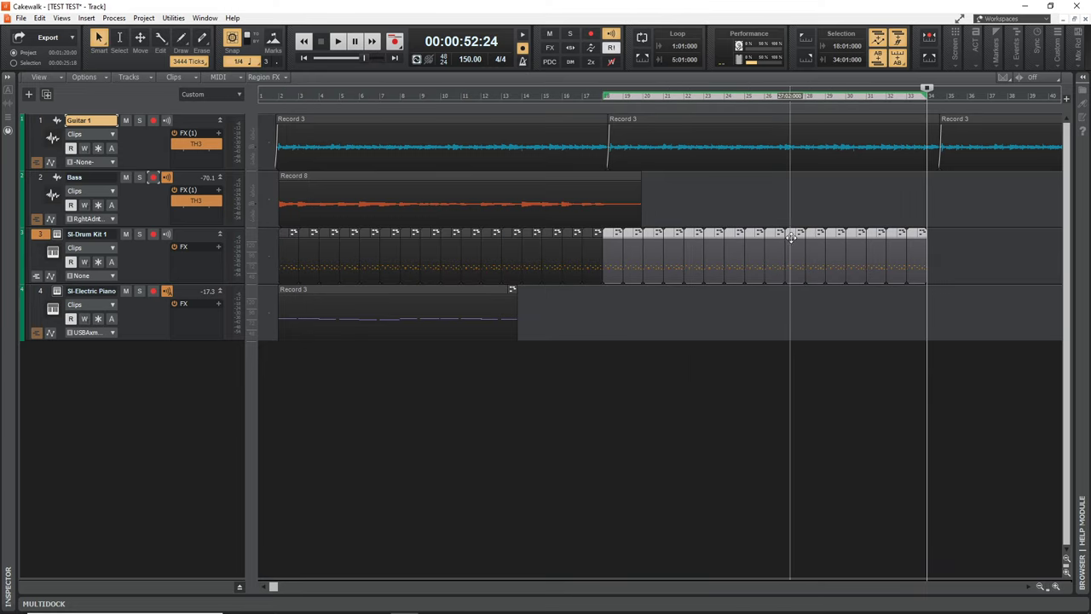
- Try duplicating the first Guitar 1 clip together with the Bass and SI-Electric Piano clips, and undo the duplication
click(440, 137)
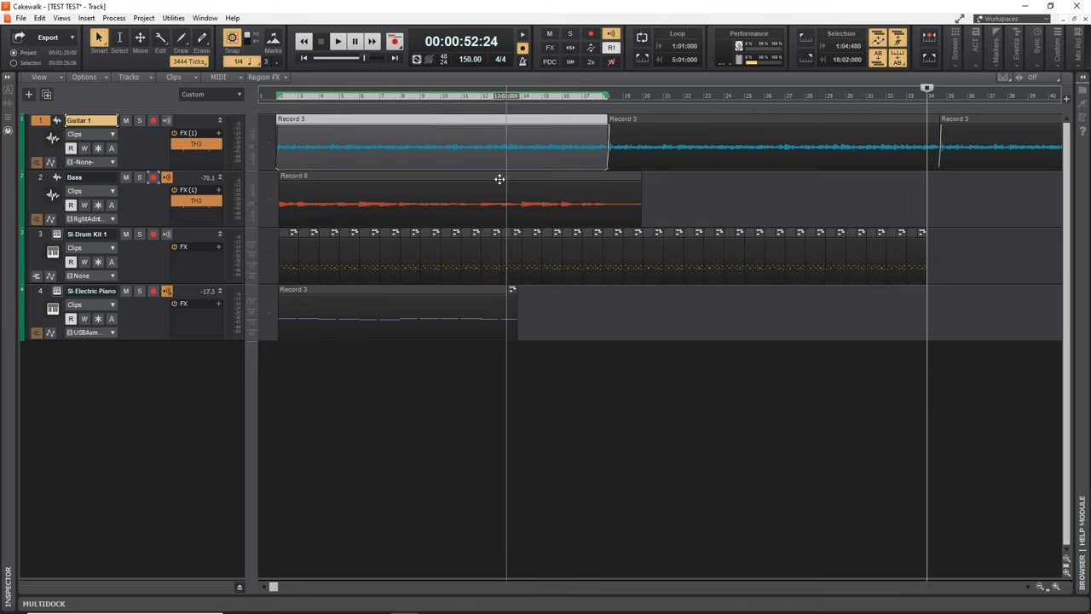
ctrl+click(446, 180)
ctrl+click(416, 292)
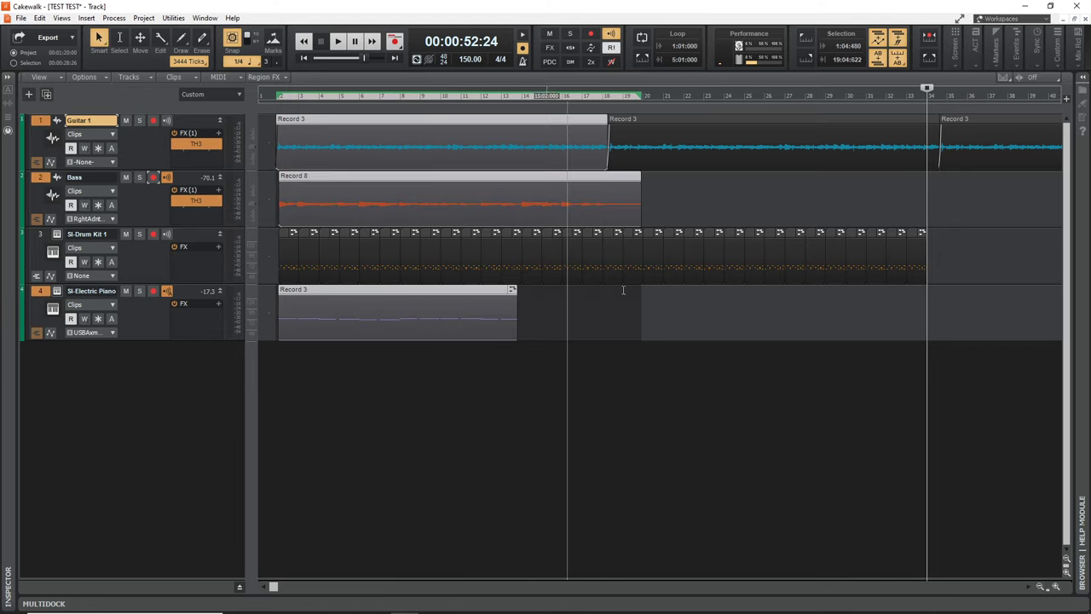
key(ctrl+d)
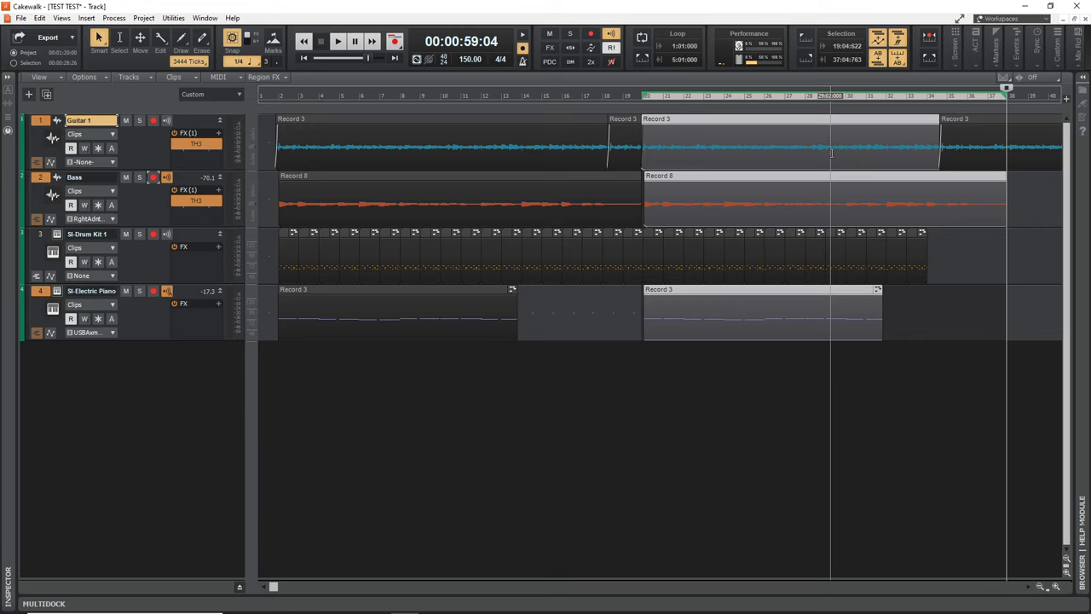
key(ctrl+z)
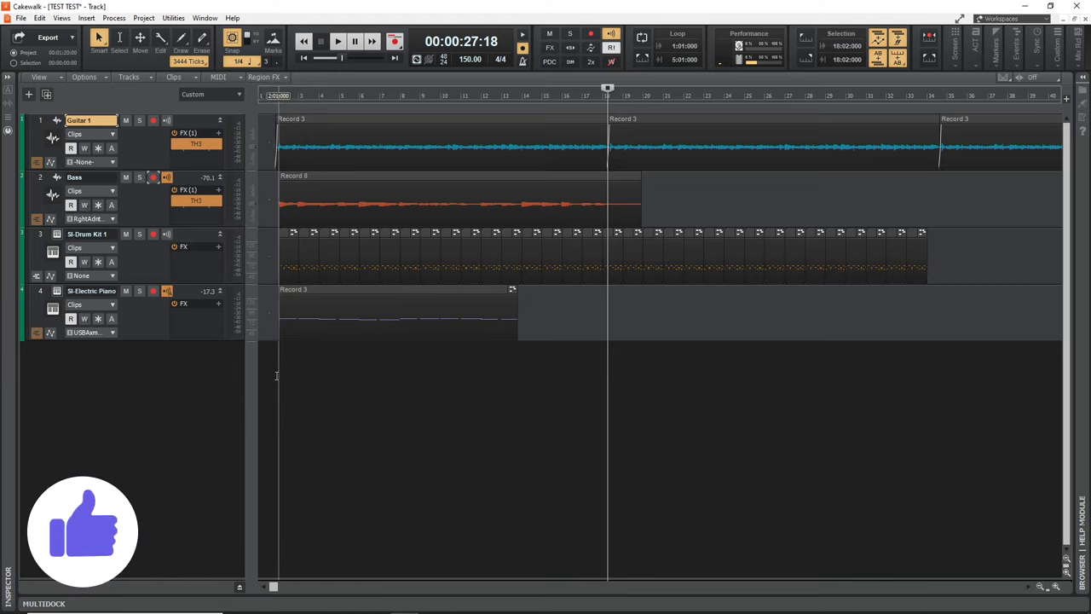
- Place the playhead at 2:01:000 and open the Console view to examine the channel strips
click(278, 371)
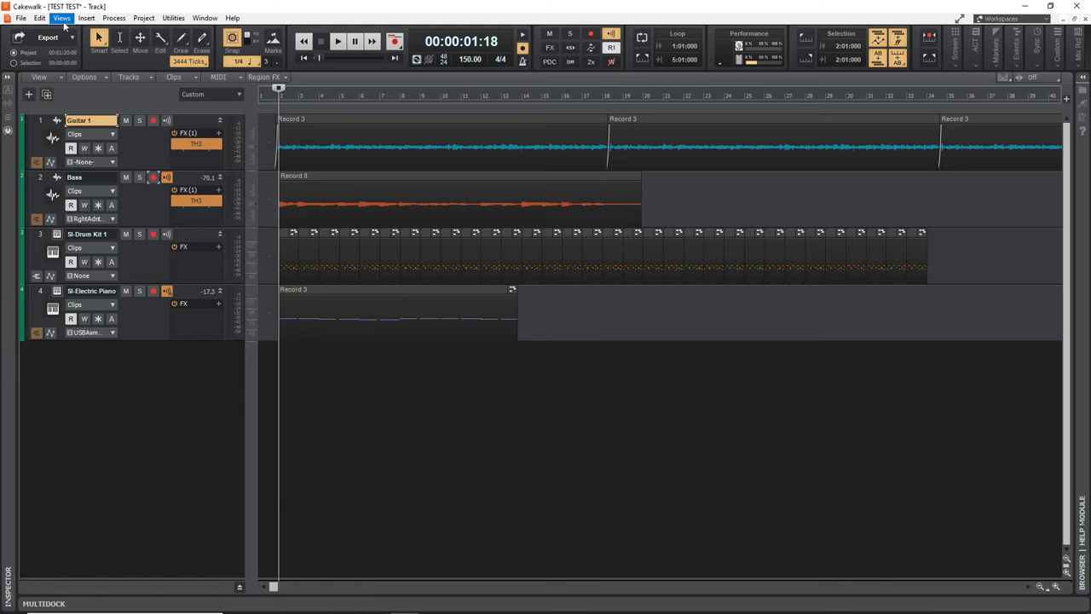
click(63, 20)
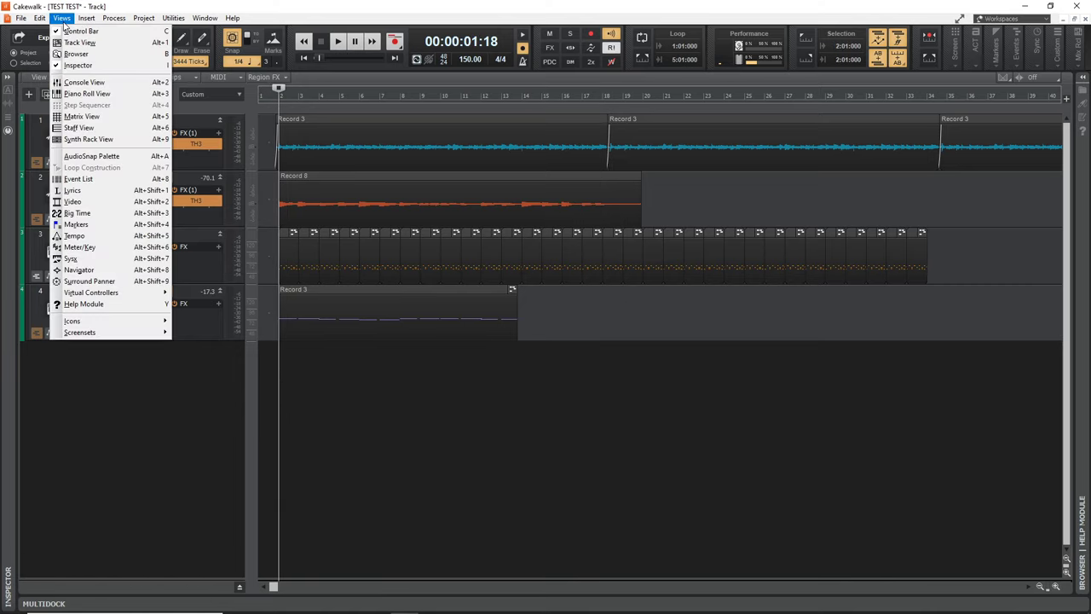
click(82, 82)
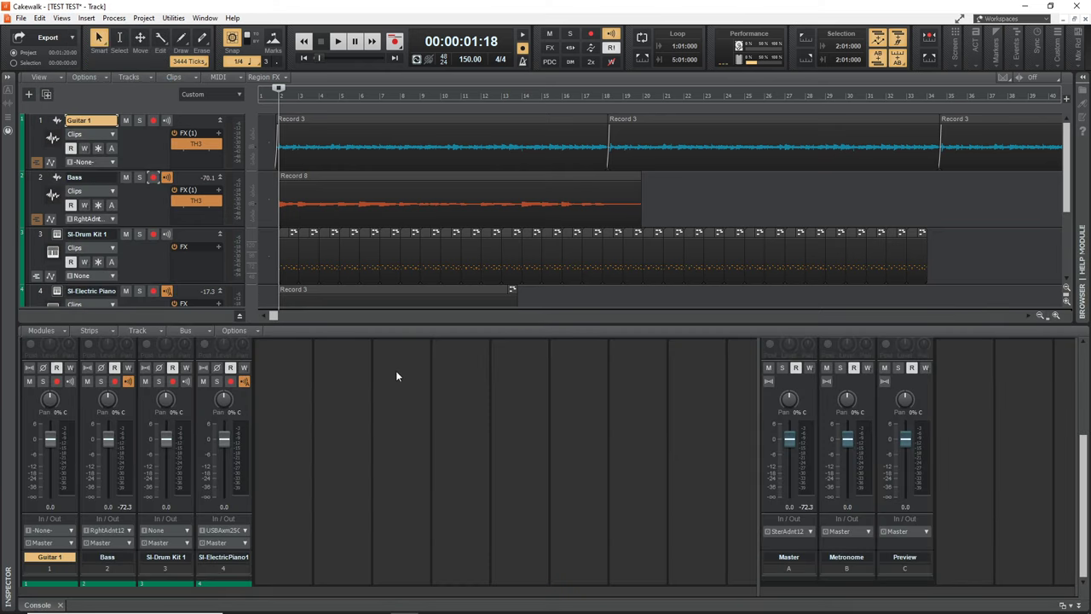
scroll(320, 516, up, 3)
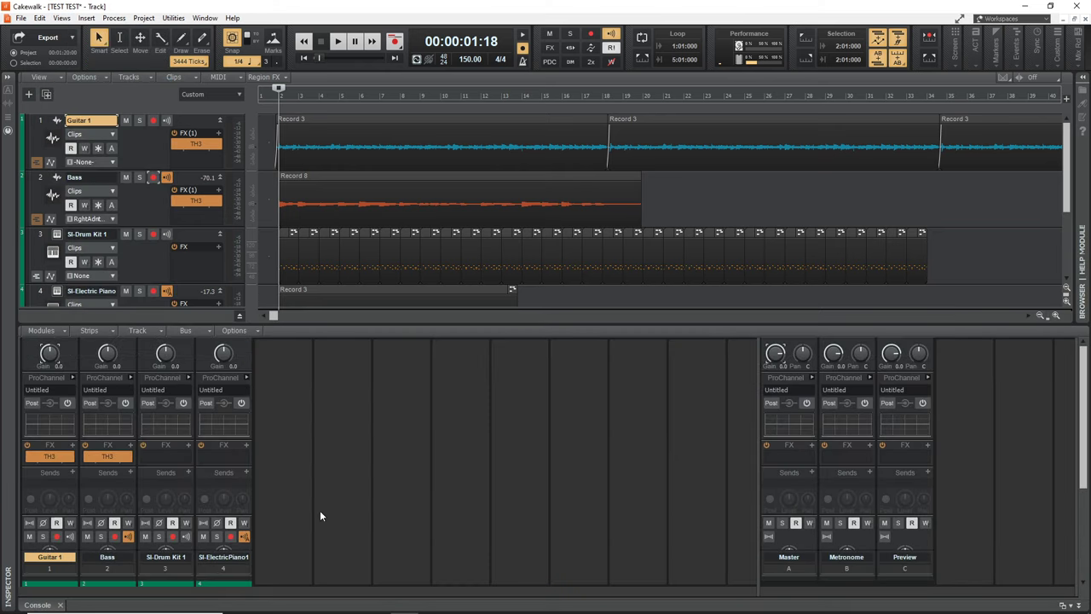
scroll(284, 414, down, 3)
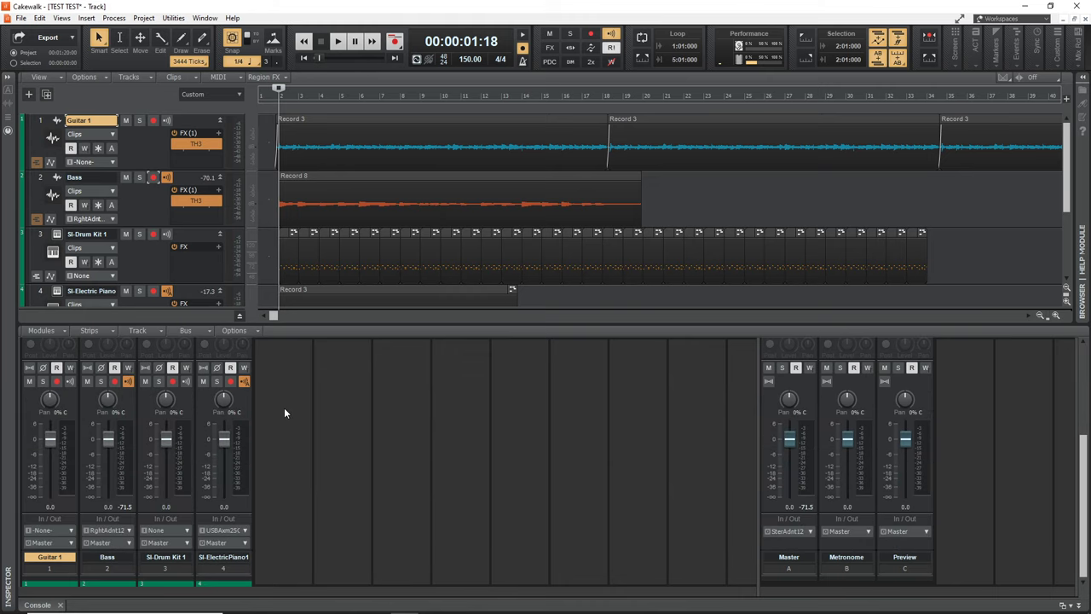
scroll(333, 469, up, 3)
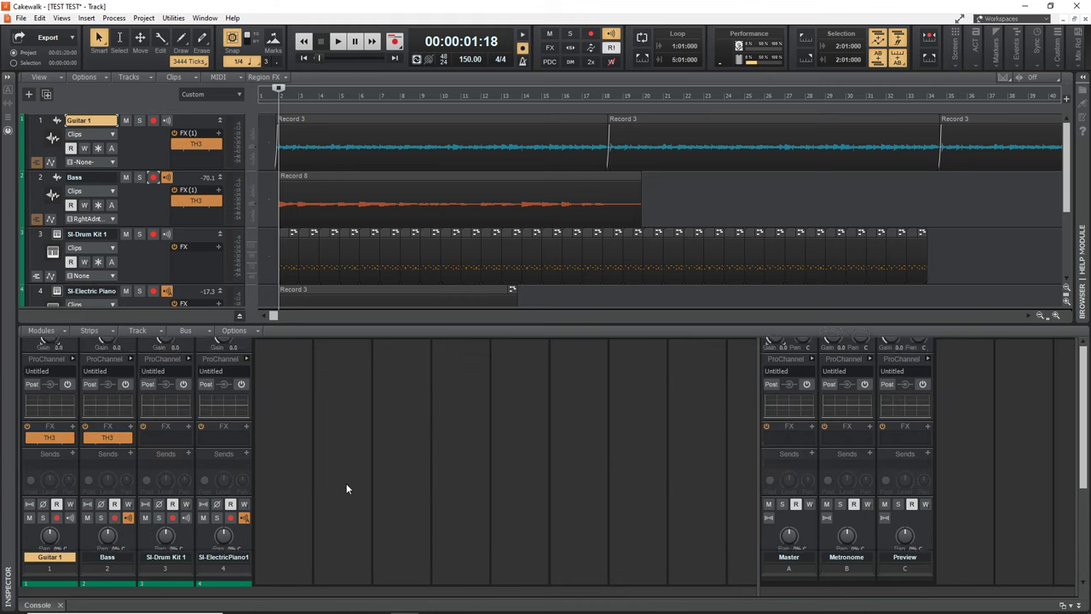
scroll(409, 469, down, 1)
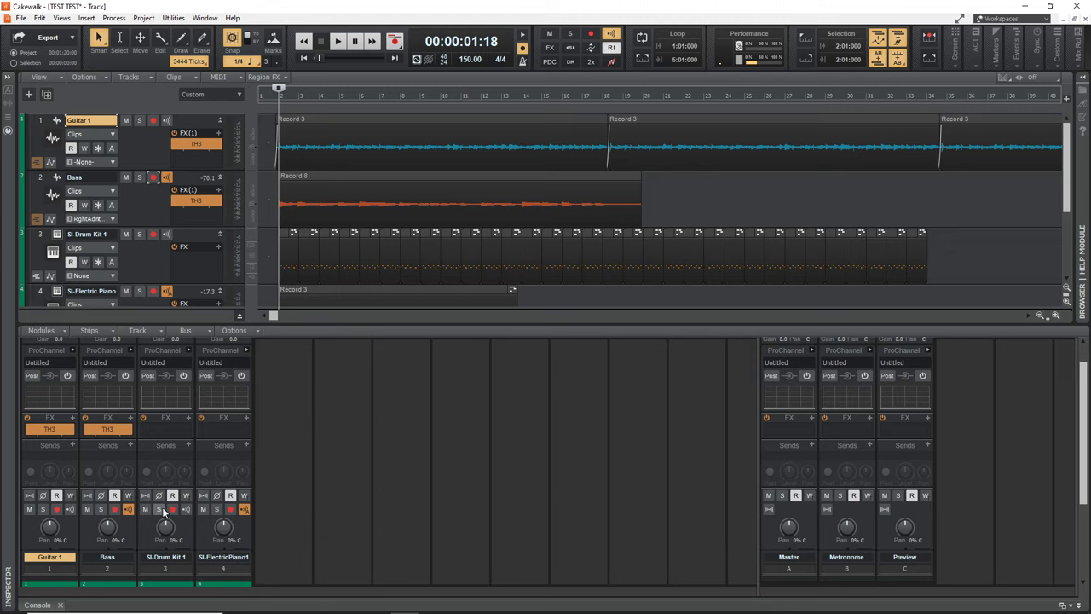
scroll(400, 503, down, 5)
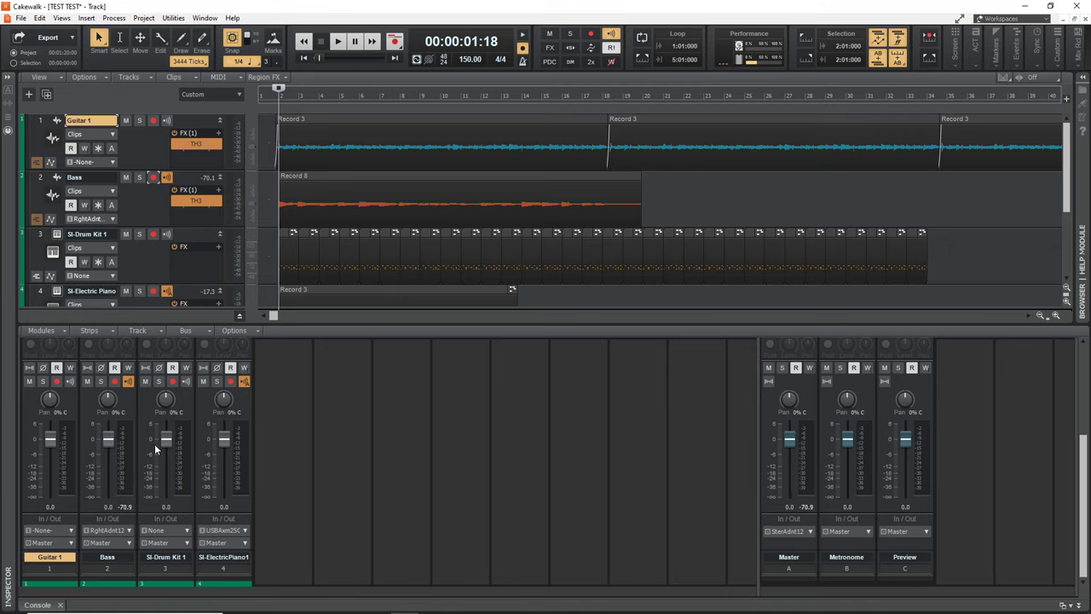
- Play the project and lower the volume faders of Guitar 1 to -2.9, Bass to -6.3 and SI-Drum Kit 1 to -5.6
key(space)
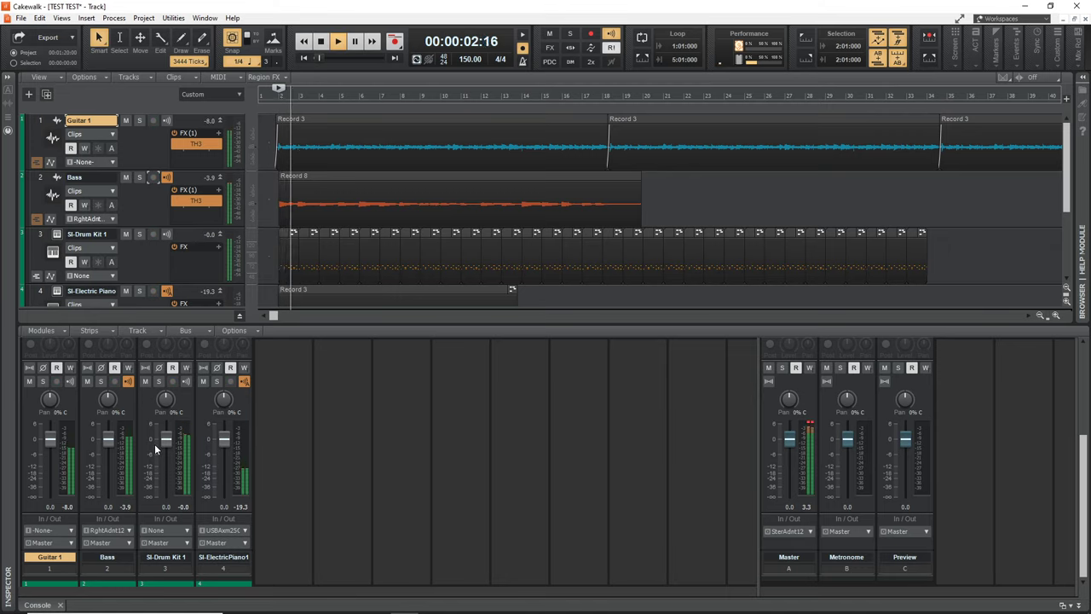
drag(166, 439, 170, 443)
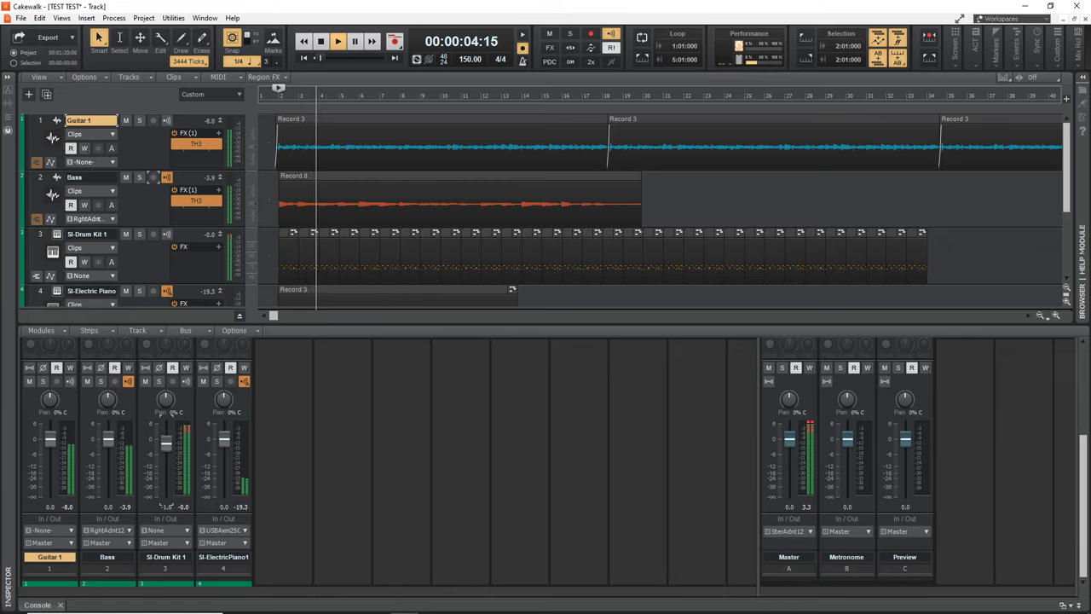
drag(108, 439, 49, 444)
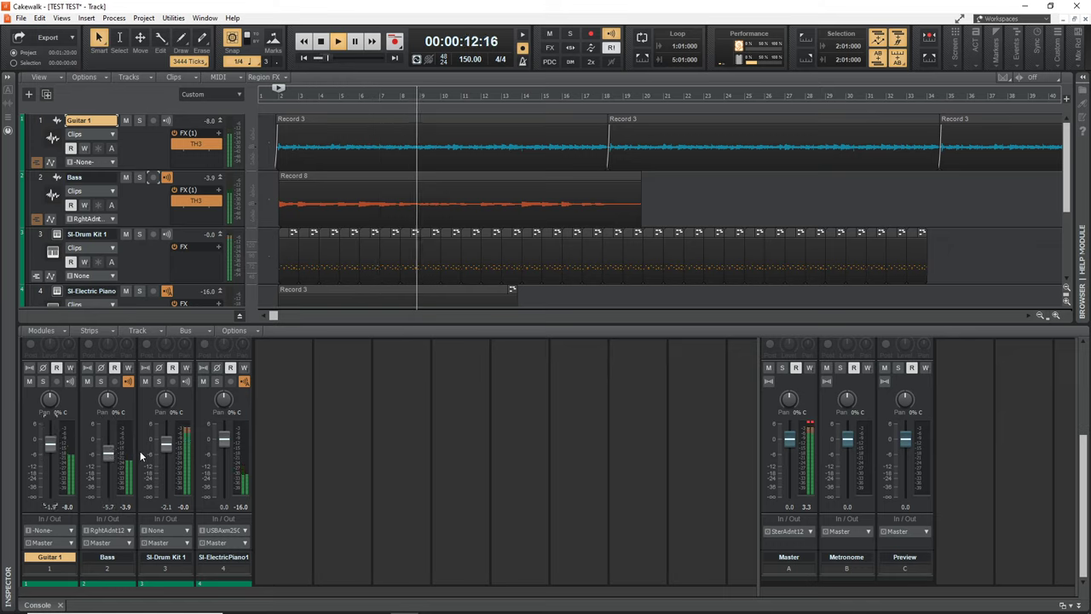
drag(166, 443, 49, 446)
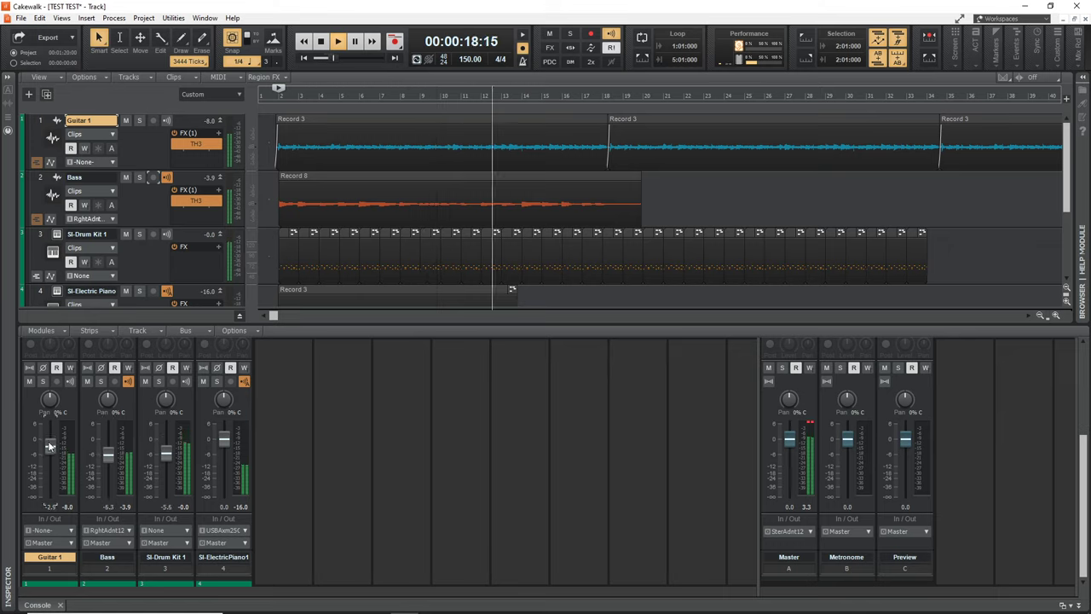
mouse_move(173, 457)
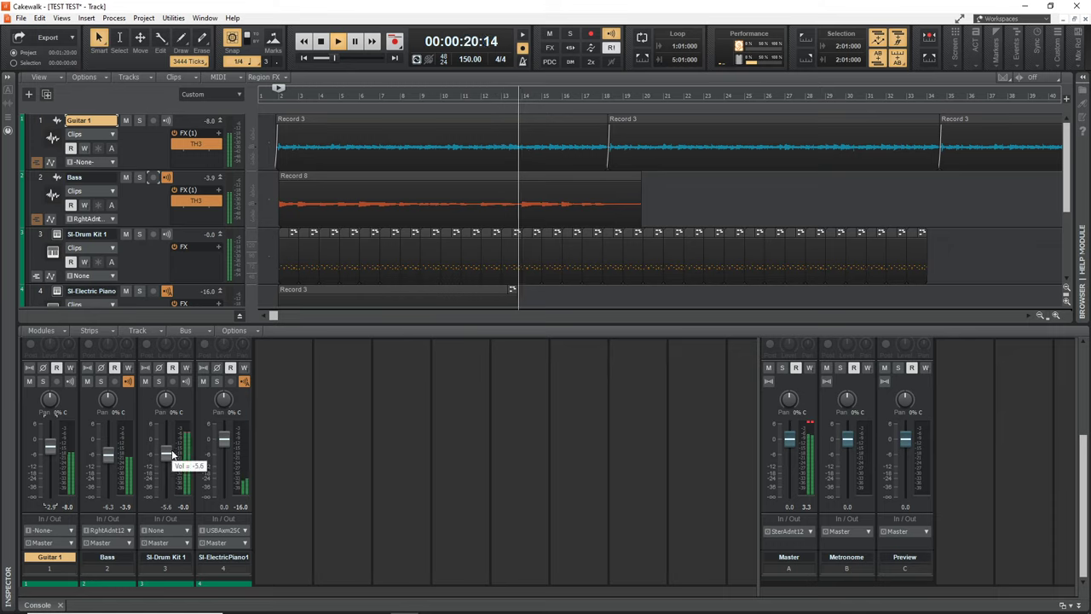
- Raise the SI-Electric Piano volume to 4.8 and the SI-Drum Kit 1 volume to -4.0 during playback, and stop playback
drag(224, 439, 225, 442)
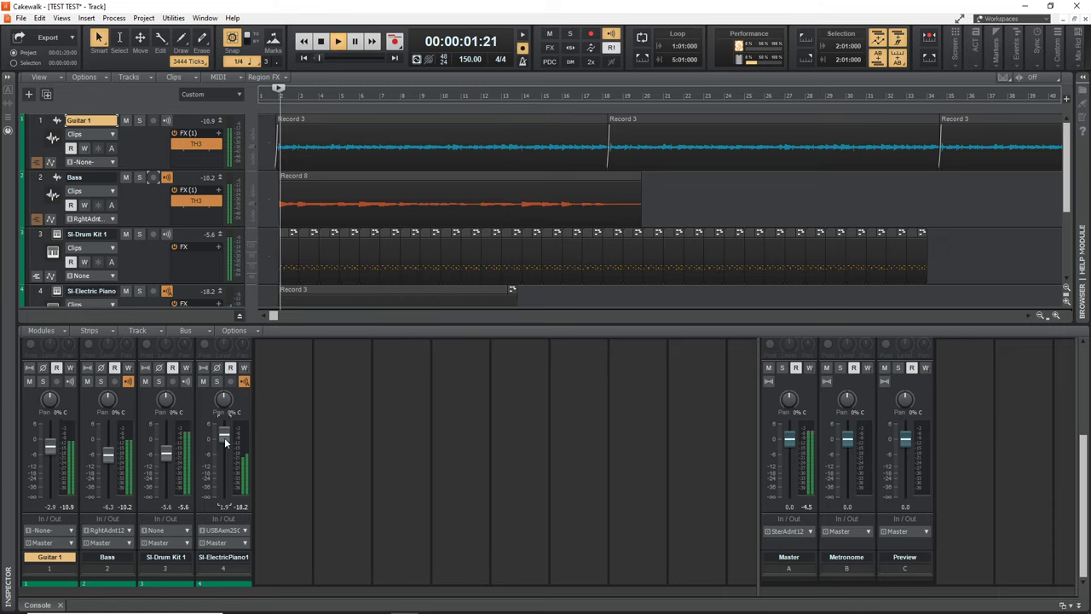
drag(225, 442, 225, 431)
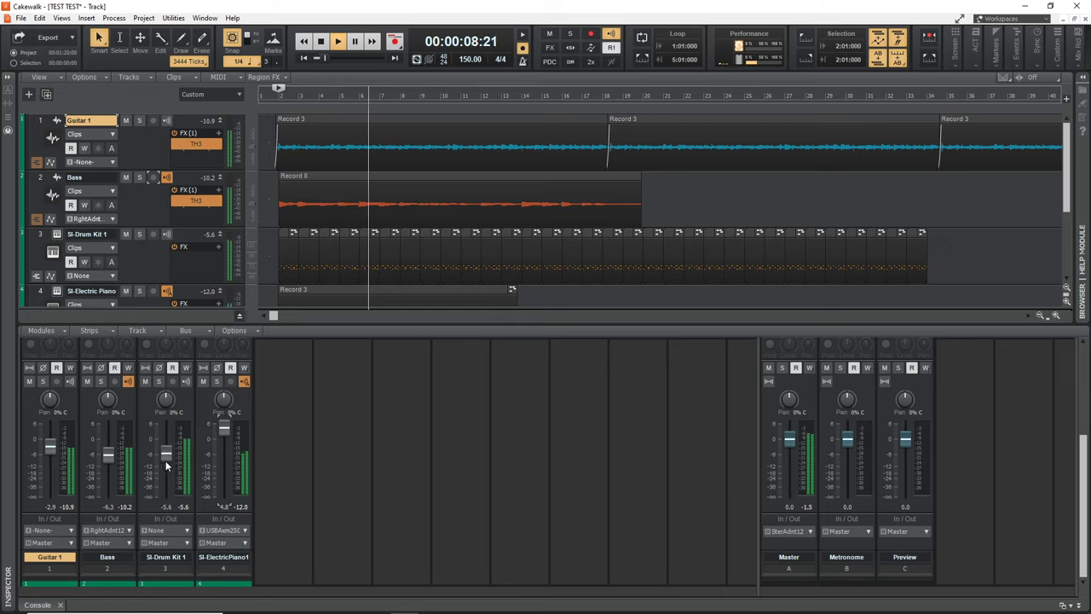
scroll(168, 458, up, 3)
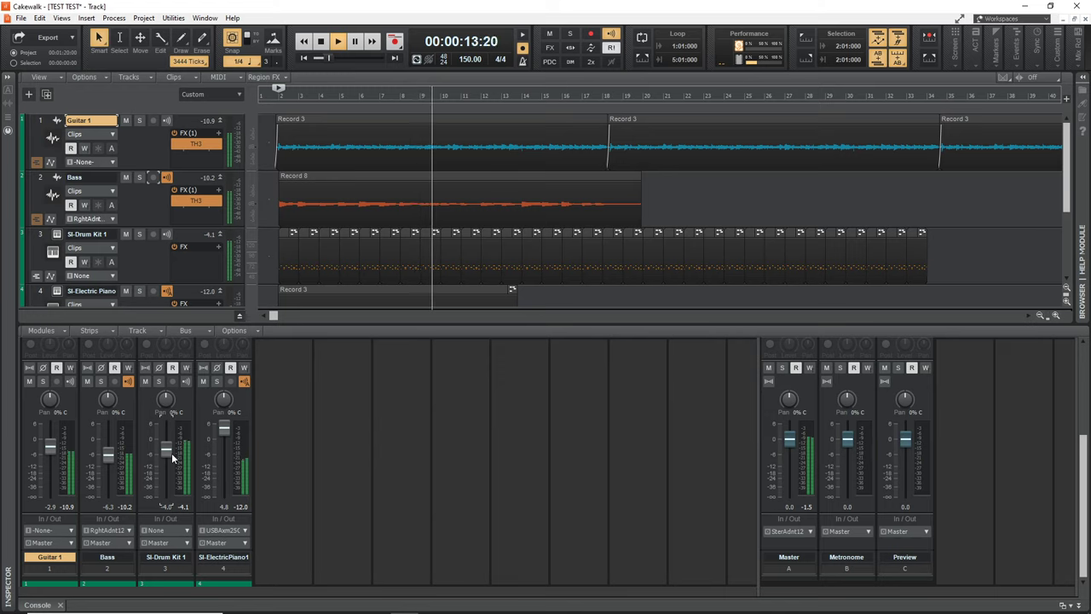
key(space)
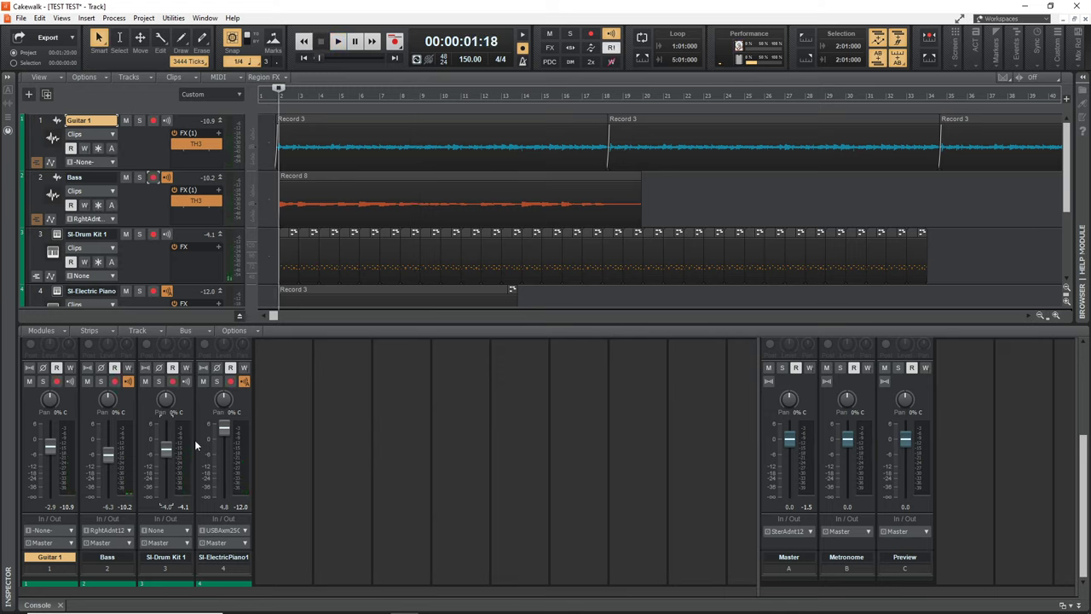
- Insert the Cakewalk Compressor/Gate effect into the SI-Drum Kit 1 FX rack and move its window down over the Console
scroll(195, 440, up, 3)
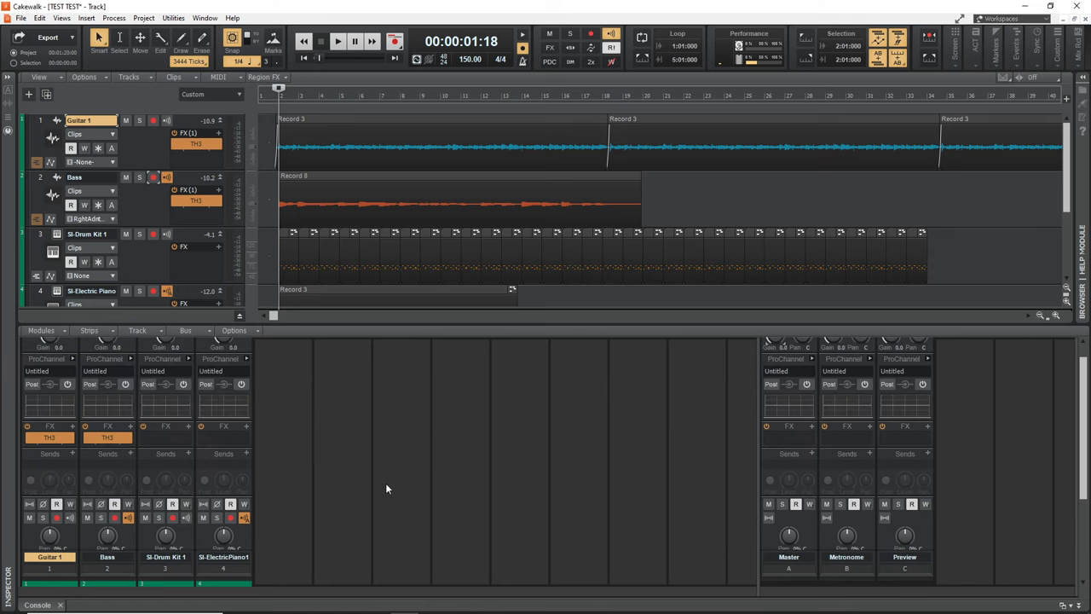
click(188, 427)
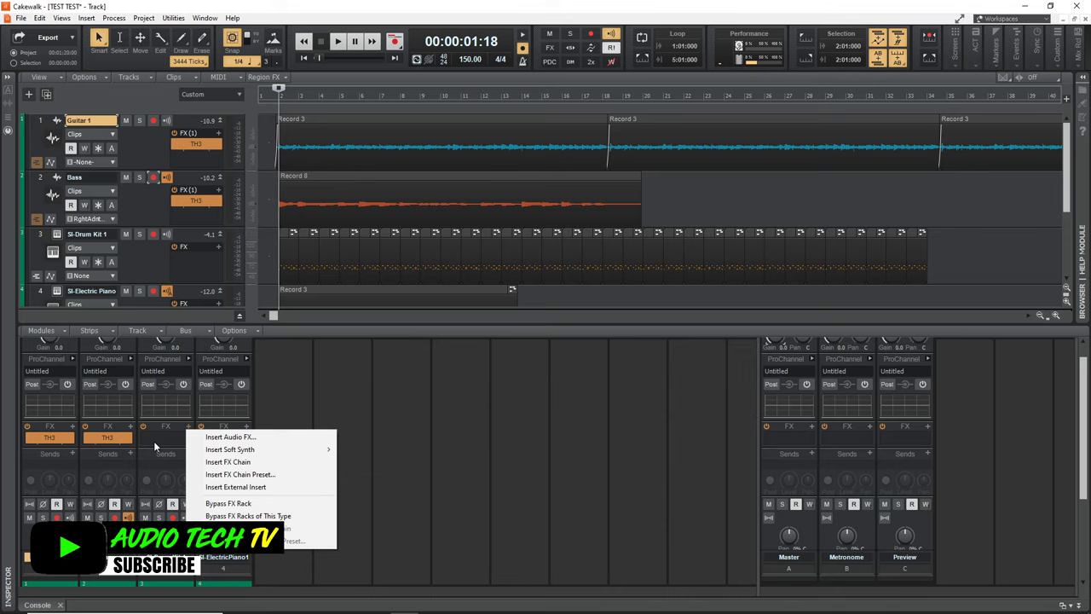
click(225, 437)
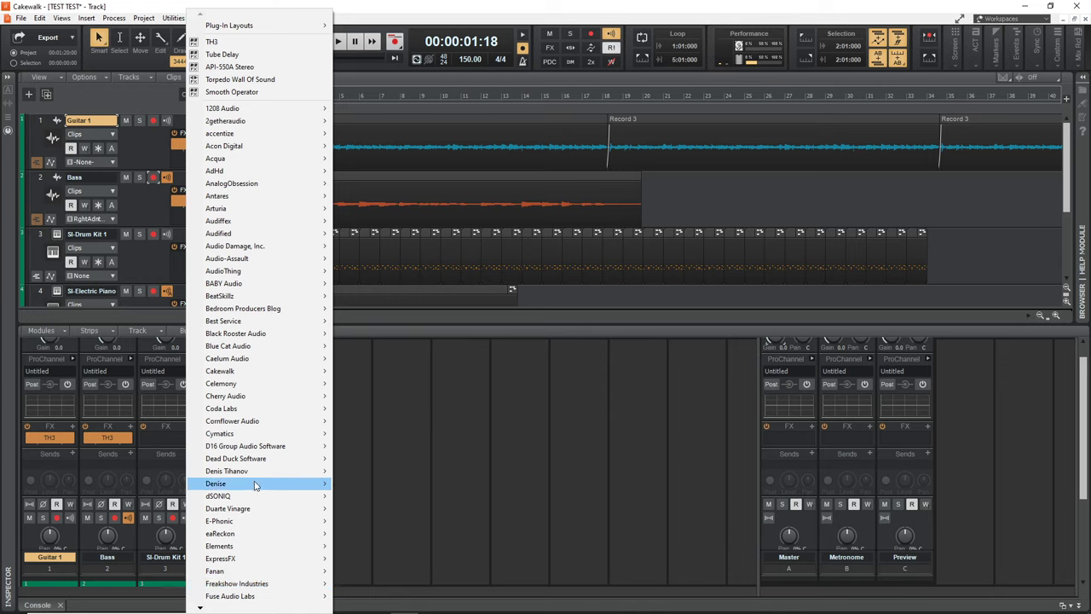
mouse_move(253, 491)
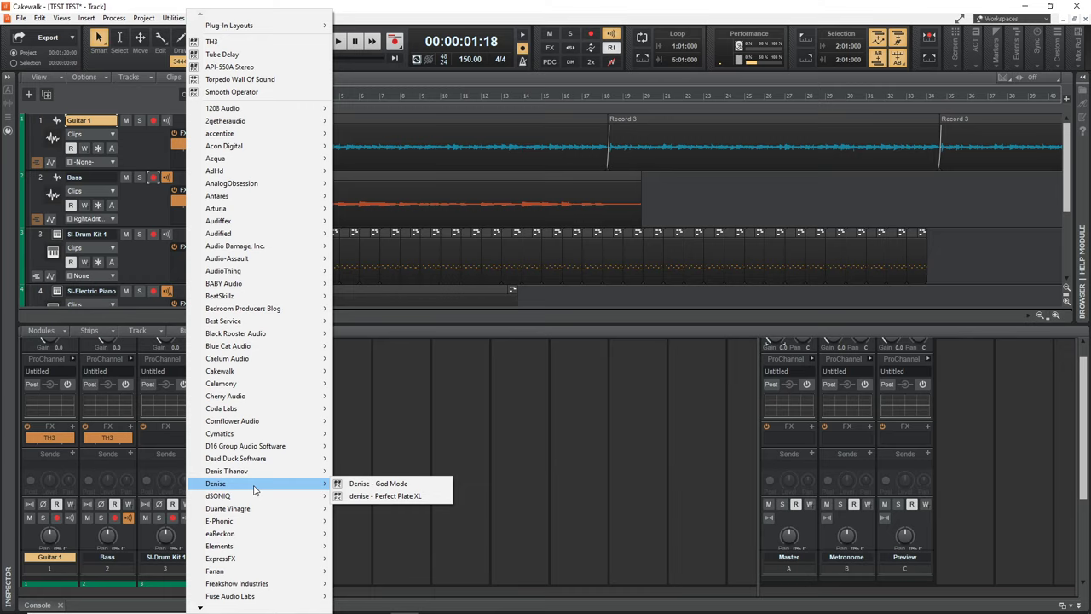
mouse_move(242, 401)
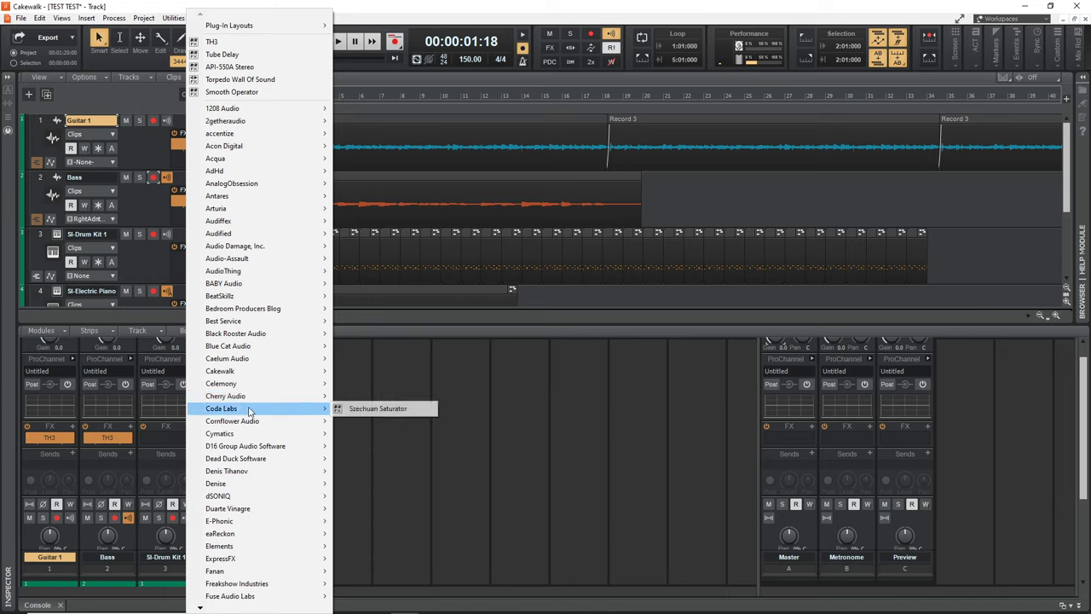
mouse_move(290, 375)
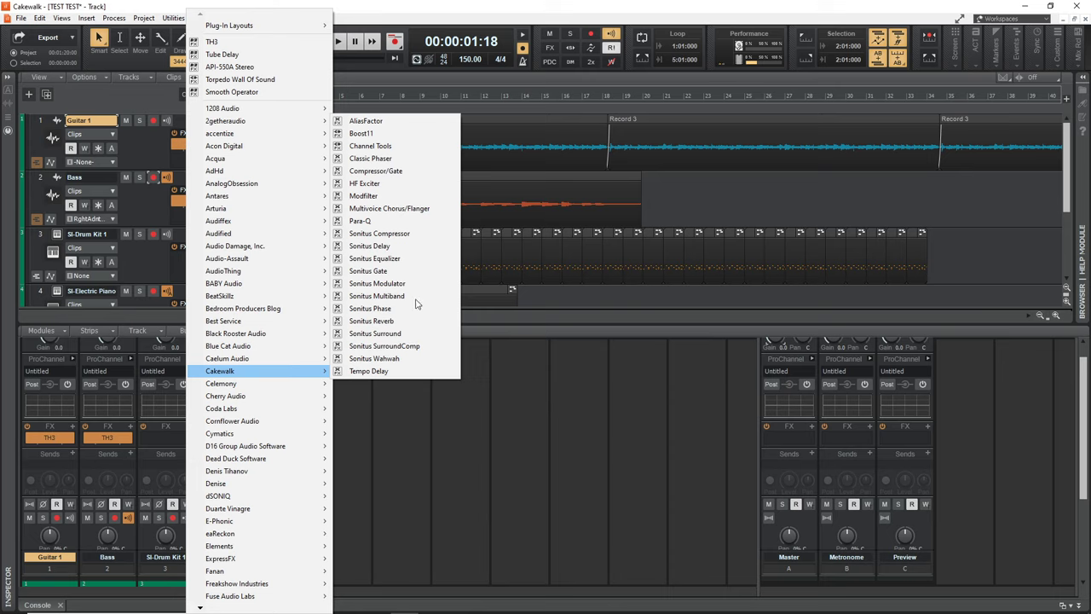
click(376, 171)
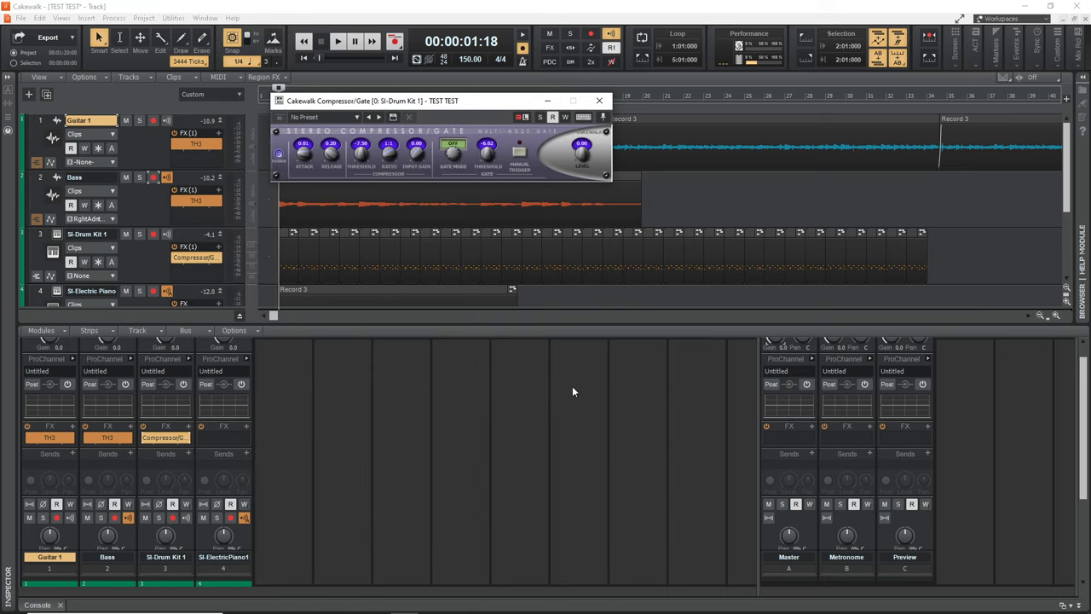
drag(464, 117, 483, 378)
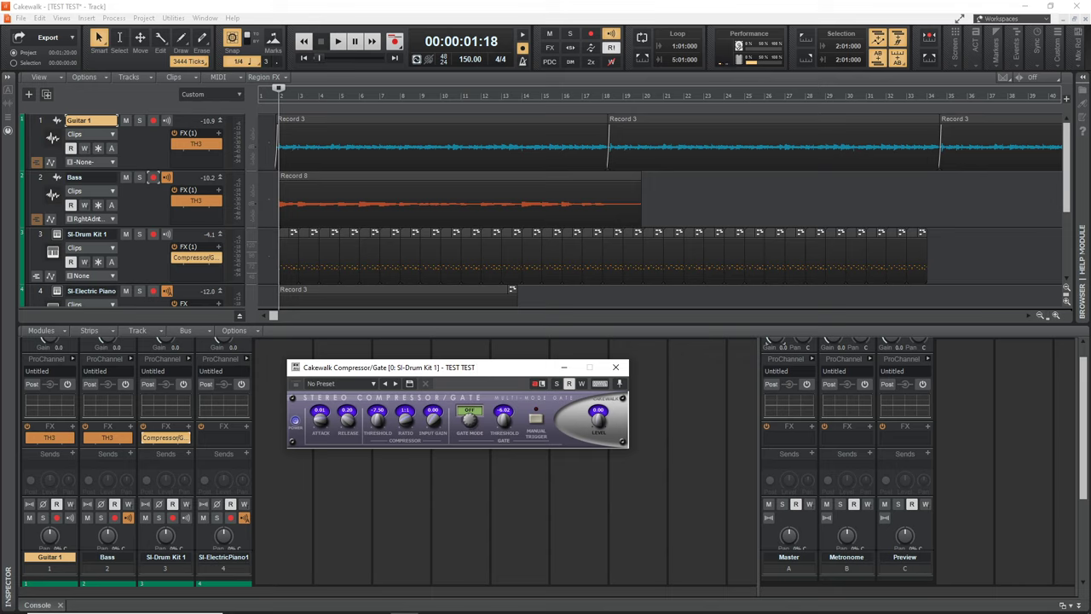
- Add the Sonitus Compressor from the browser's audio effects to SI-Drum Kit 1, and delete the Compressor/Gate from that FX rack
click(1083, 76)
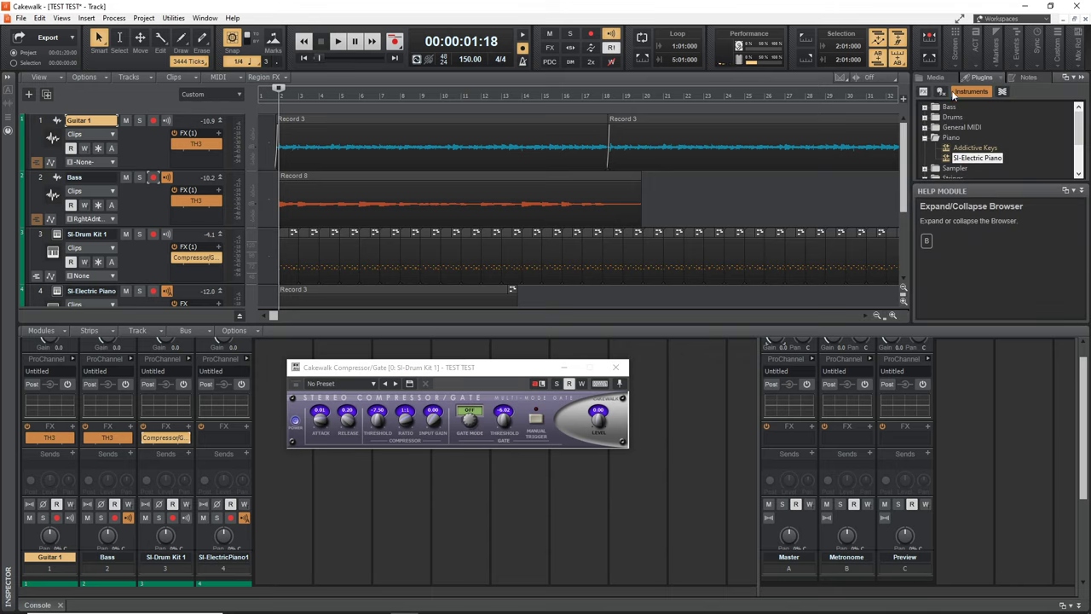
click(925, 94)
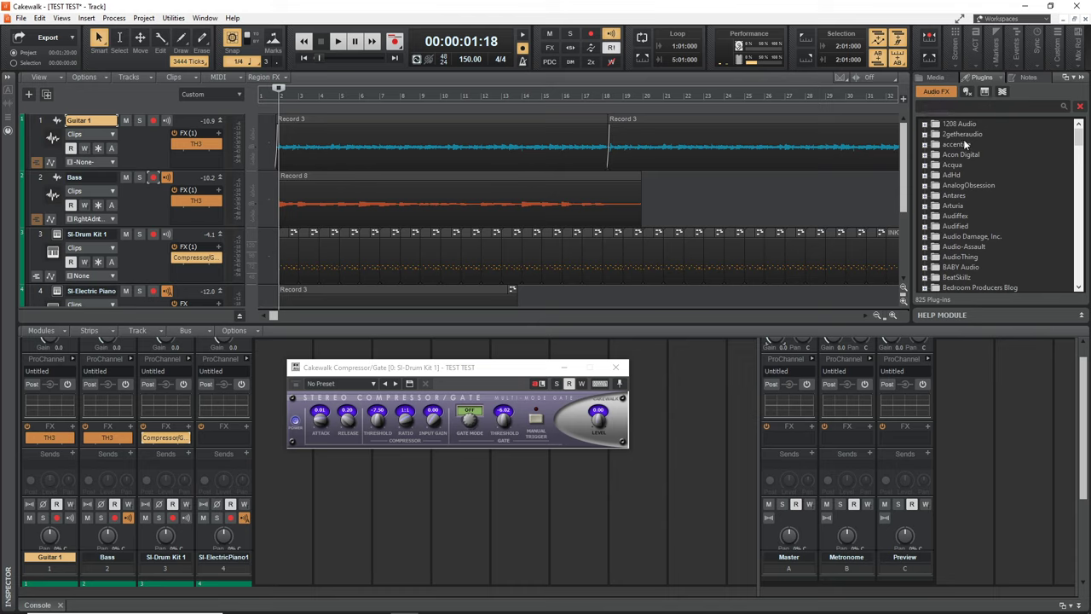
scroll(929, 221, down, 6)
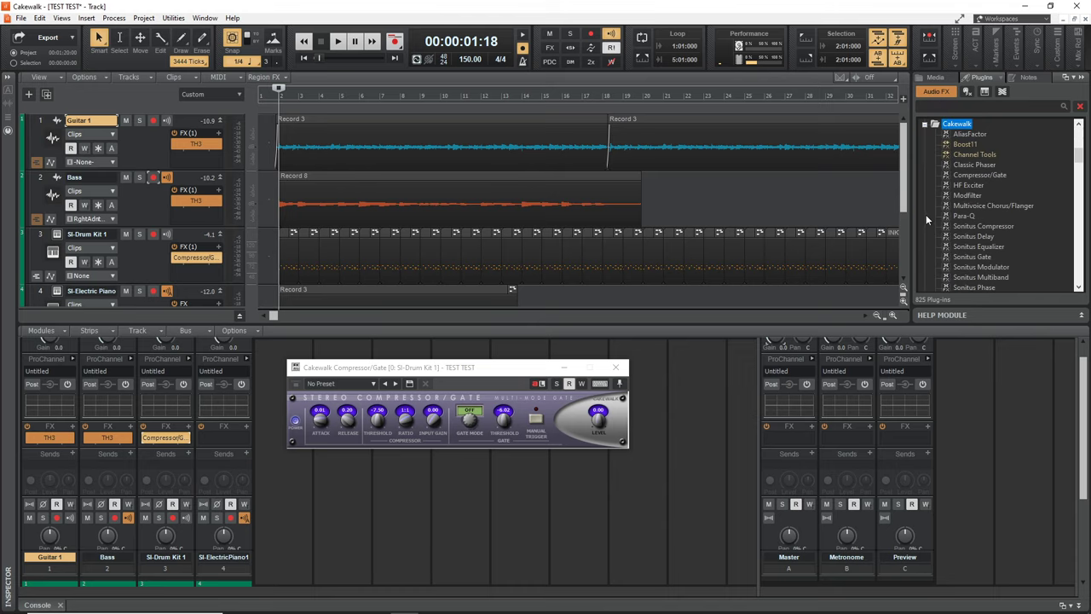
drag(1001, 228, 179, 450)
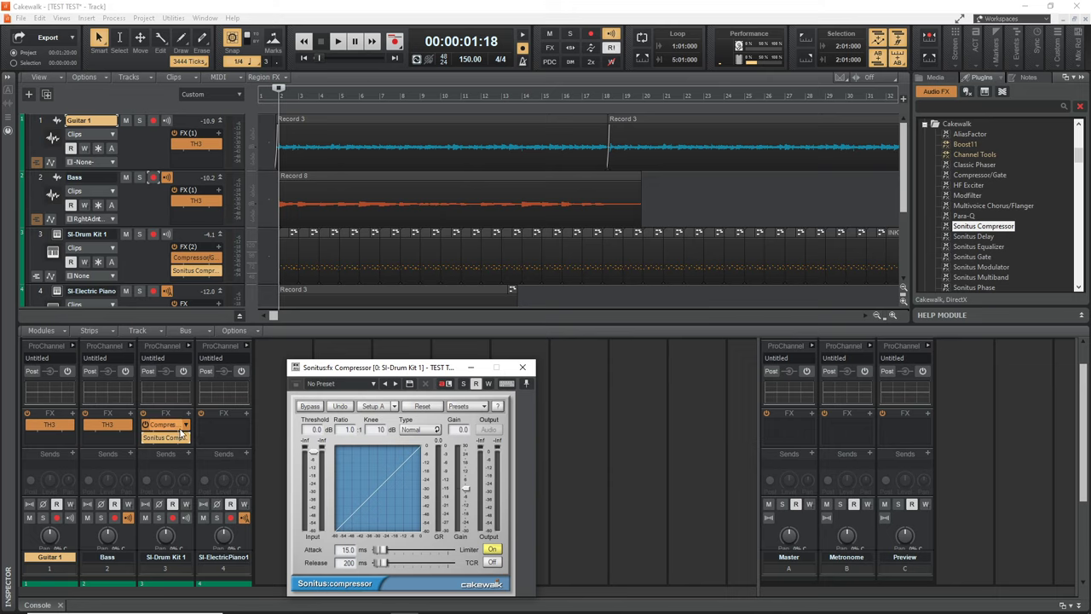
click(186, 428)
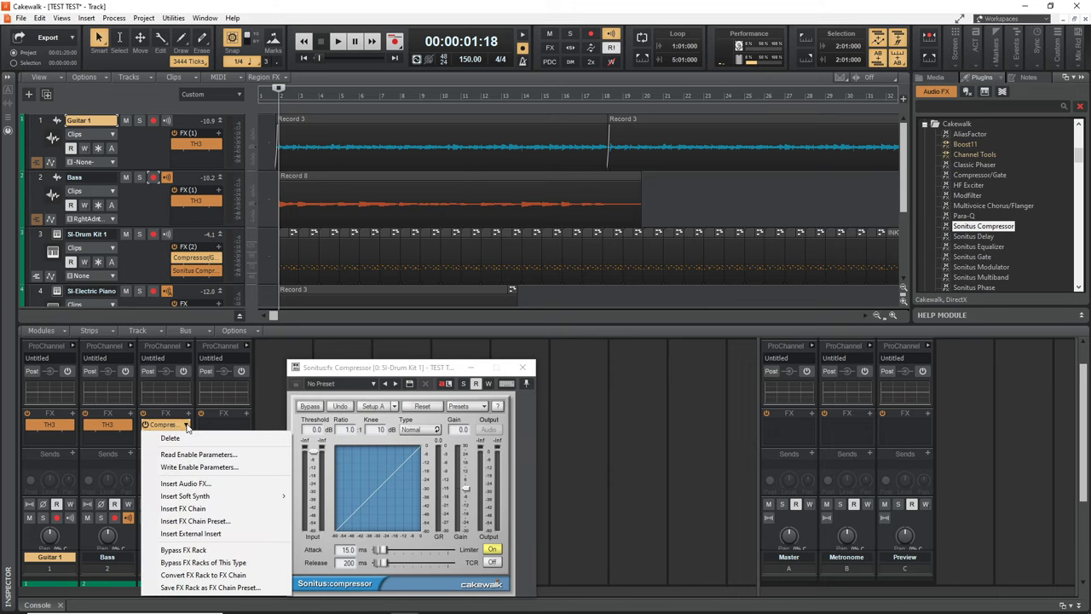
click(186, 437)
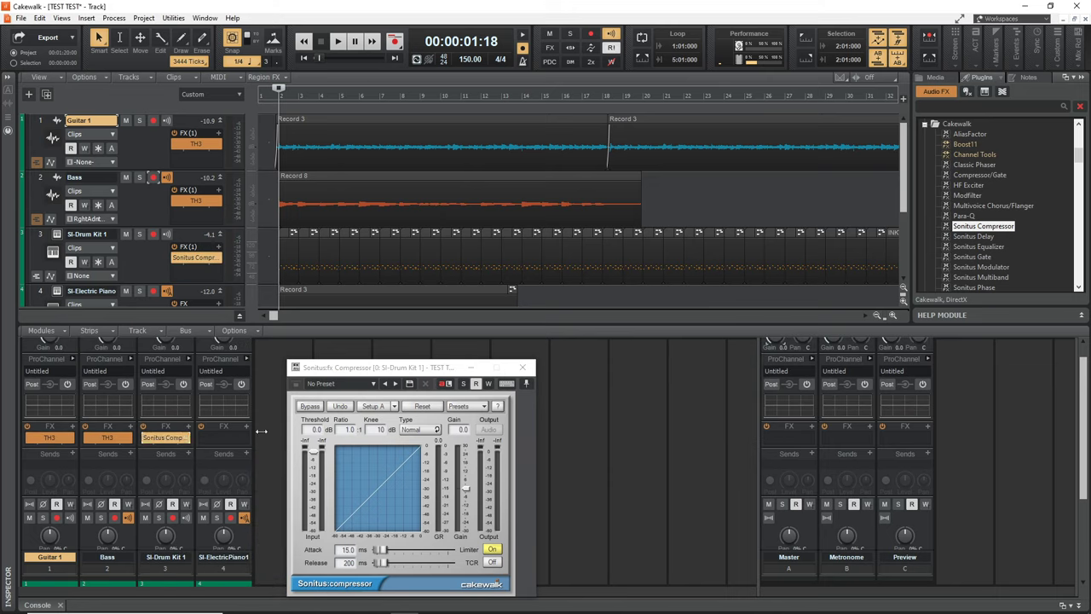
- Load compressor settings with threshold -20.0 dB, ratio 4.0:1 and gain 7.0, and compare the drums with the effect off and on during playback
click(445, 384)
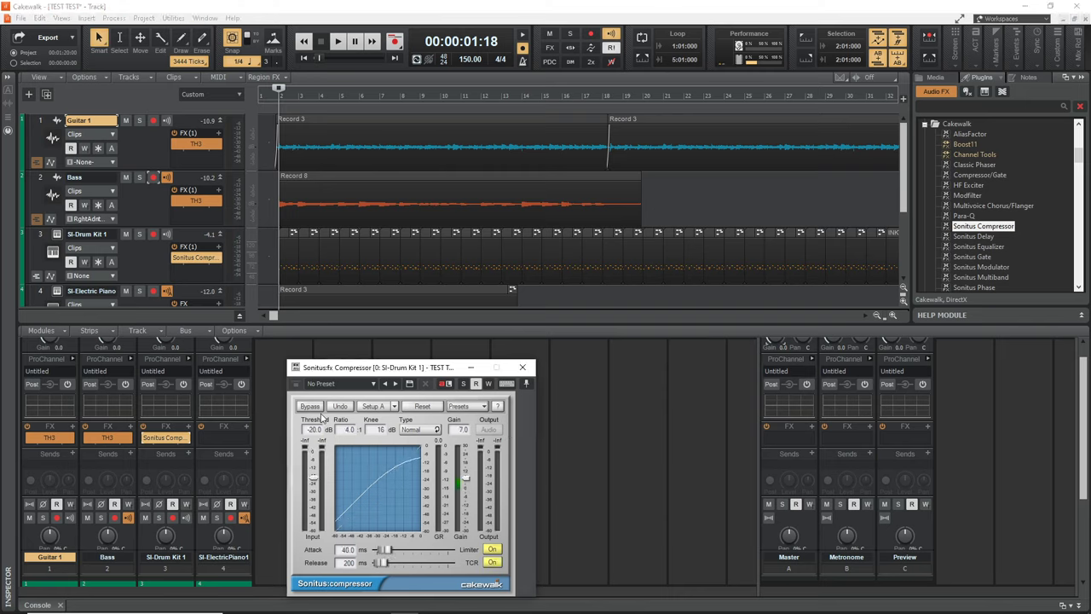
key(space)
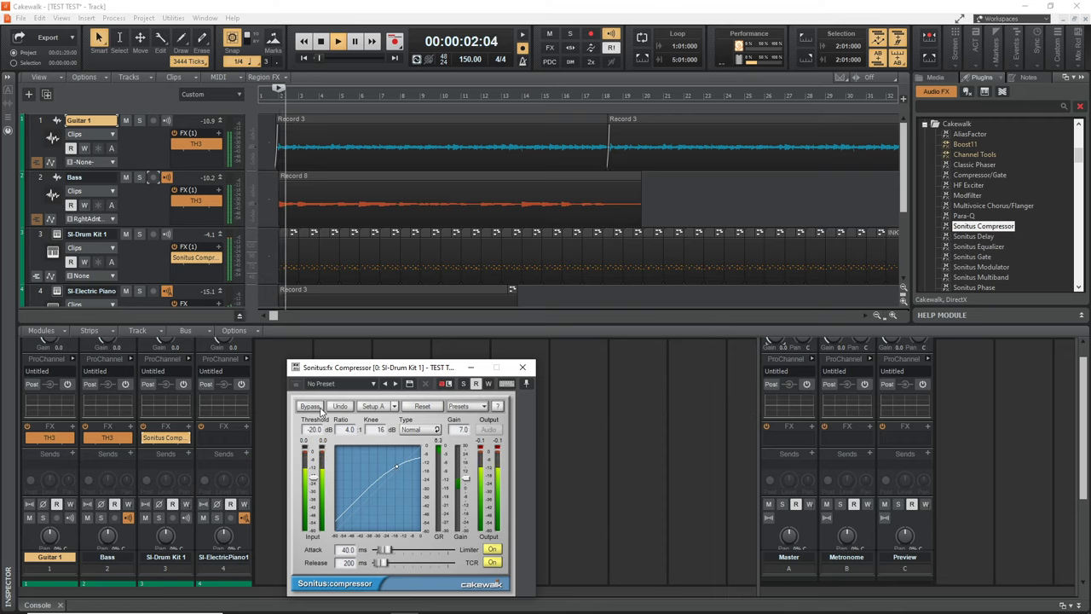
click(146, 438)
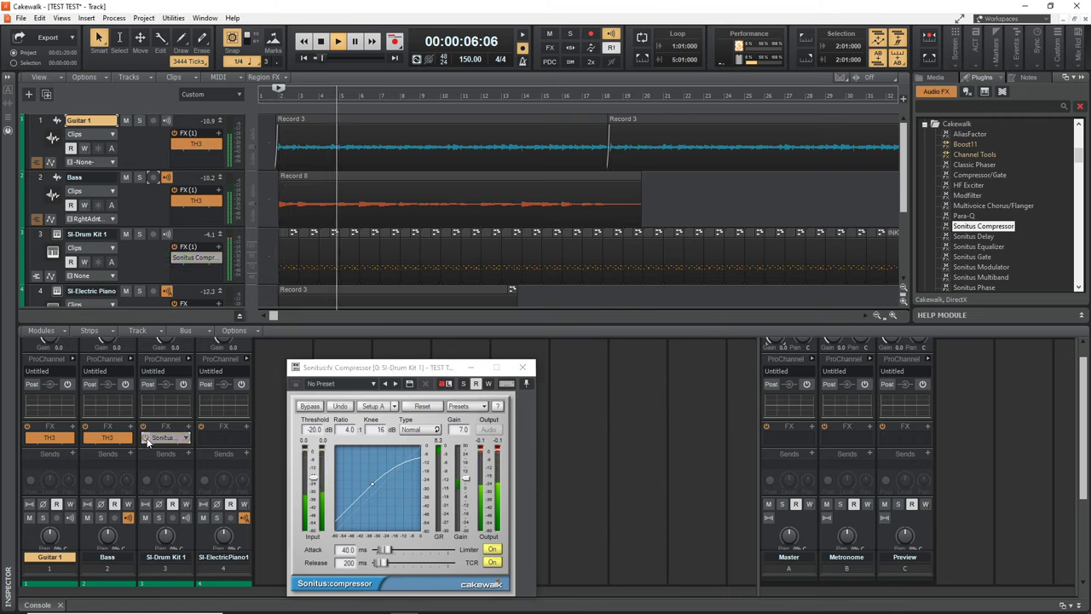
click(146, 438)
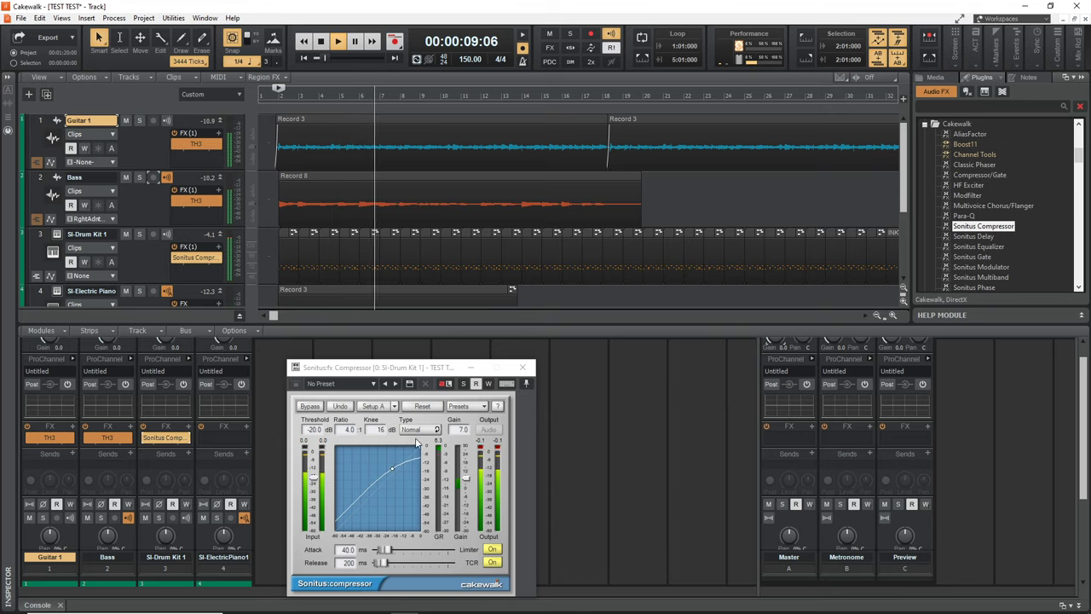
click(523, 367)
key(space)
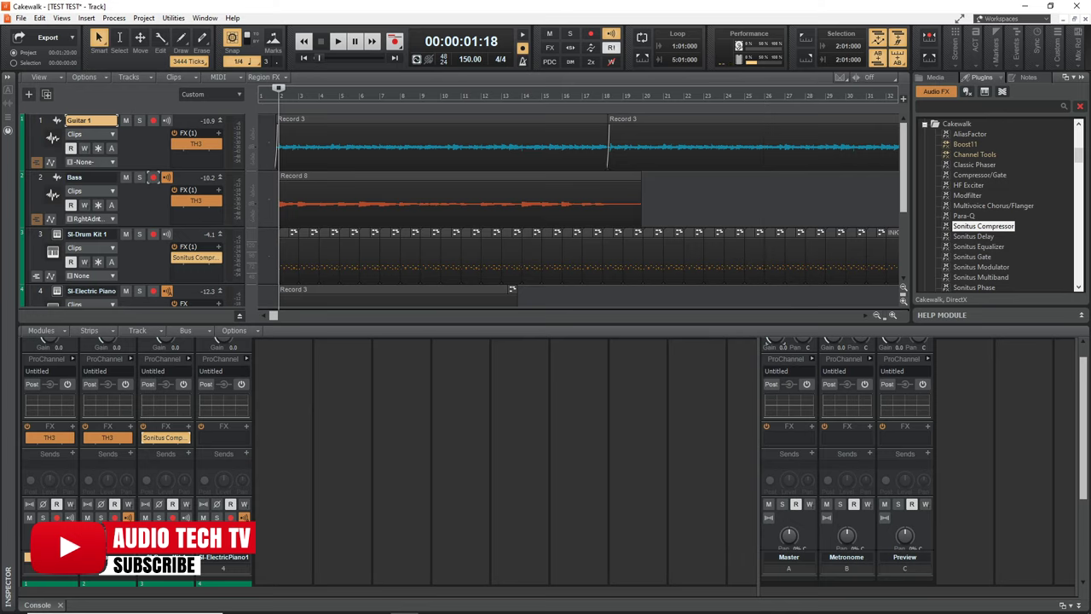
- Close the Console view and start a WAV audio export of the project with the Desktop as destination
click(61, 605)
click(61, 605)
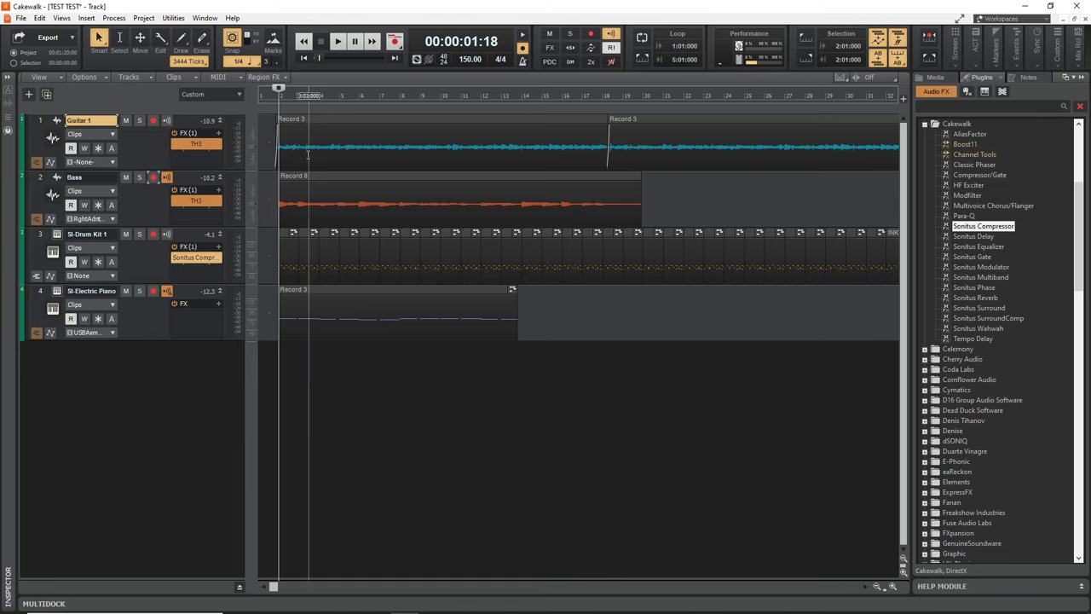
click(57, 39)
mouse_move(54, 73)
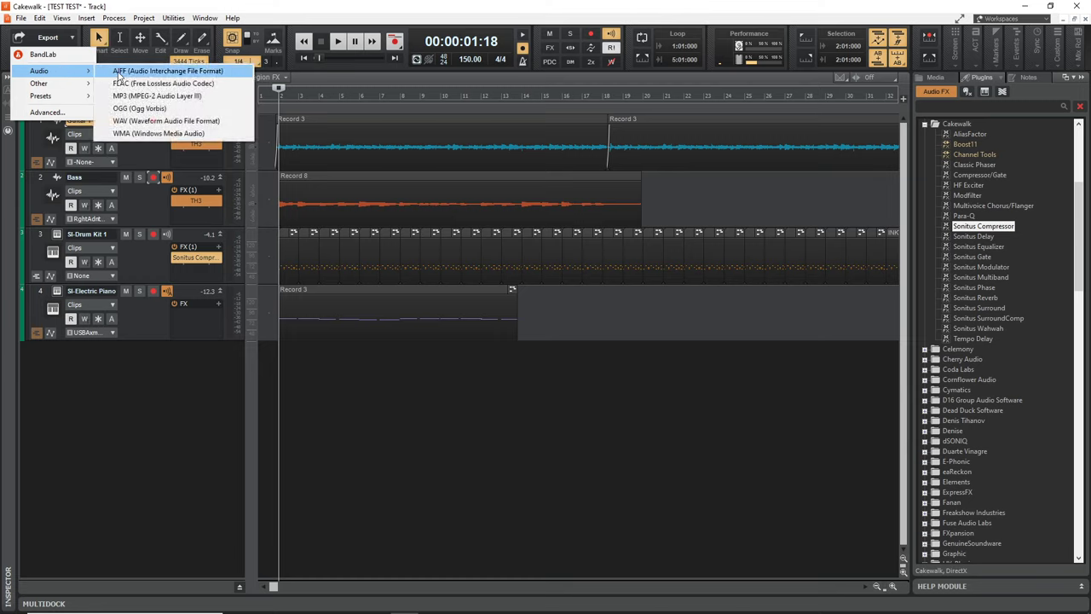
click(153, 122)
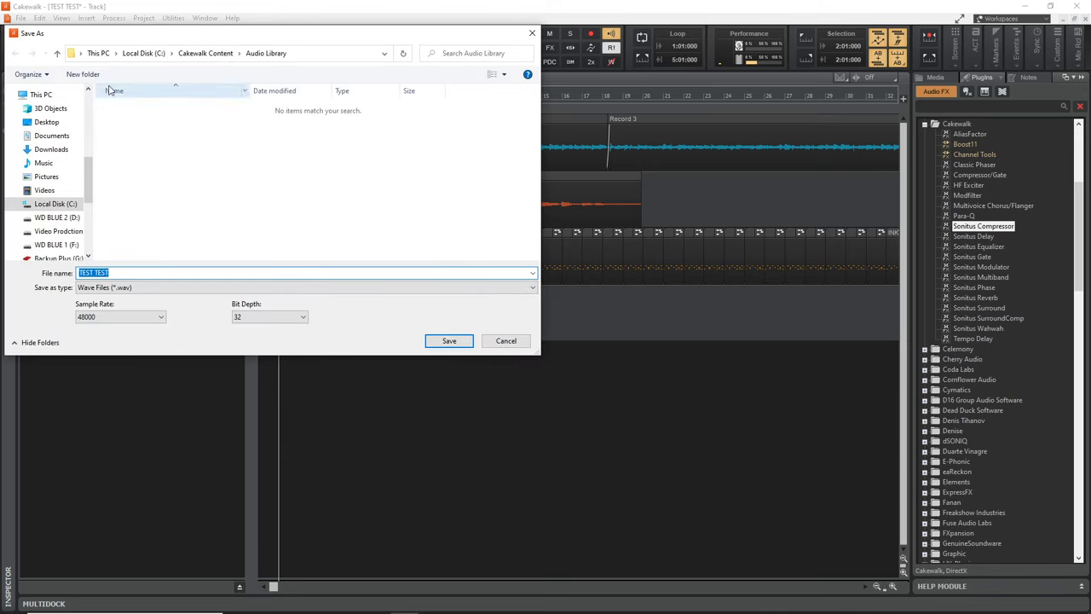
click(47, 122)
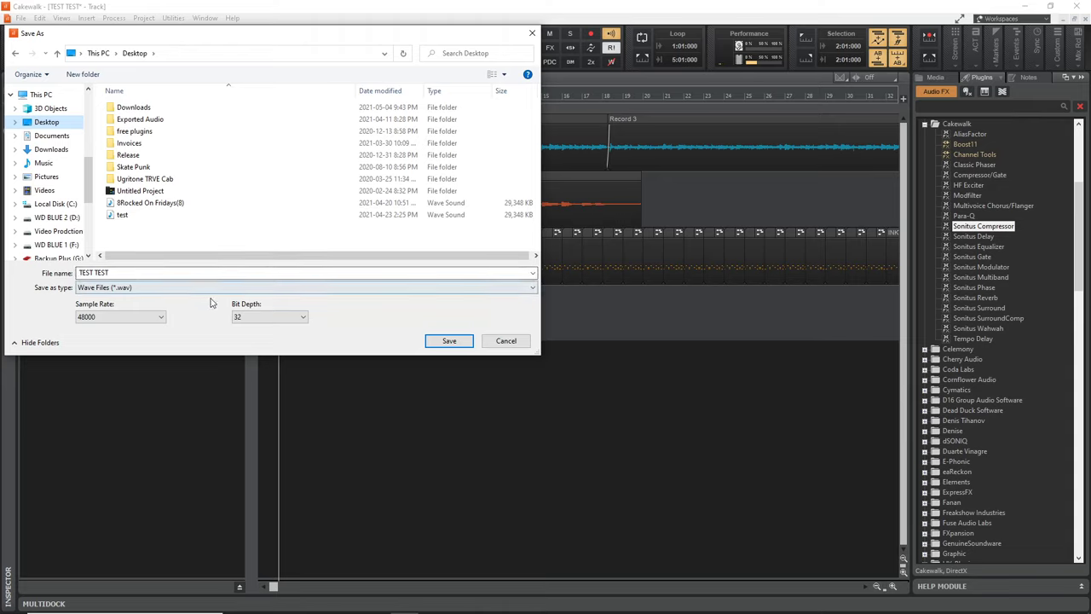
- Review the sample rate and bit depth choices and save the export as TEST TEST
click(157, 320)
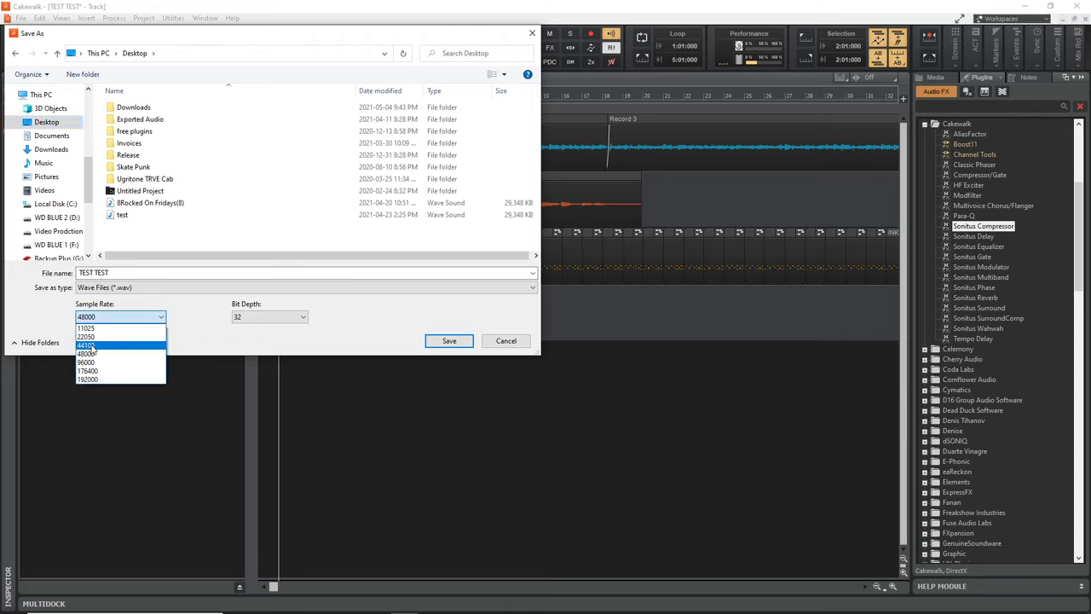
click(282, 318)
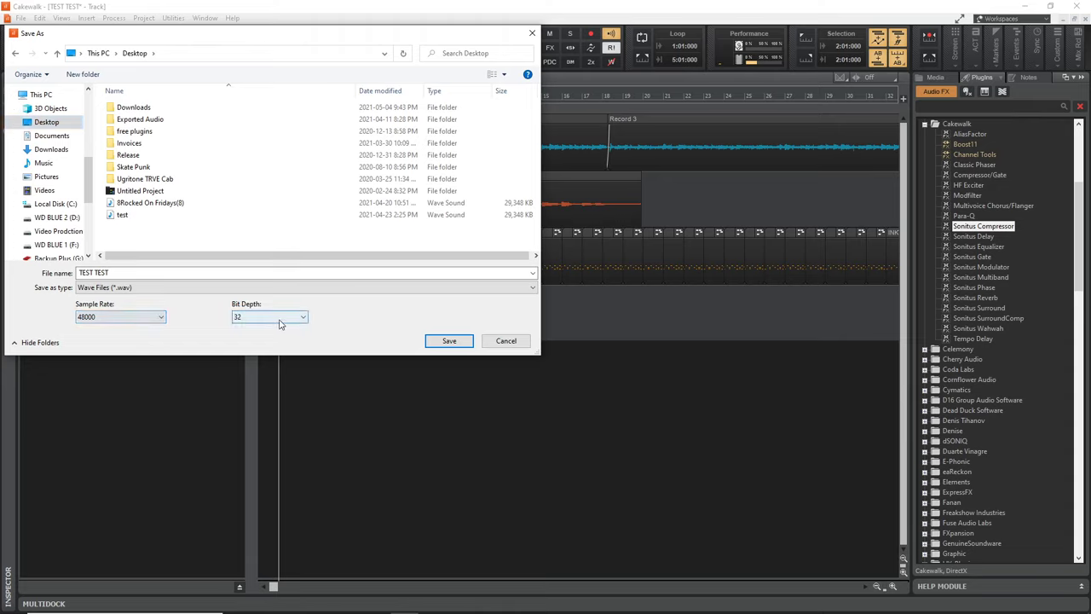
click(282, 319)
click(128, 331)
click(446, 344)
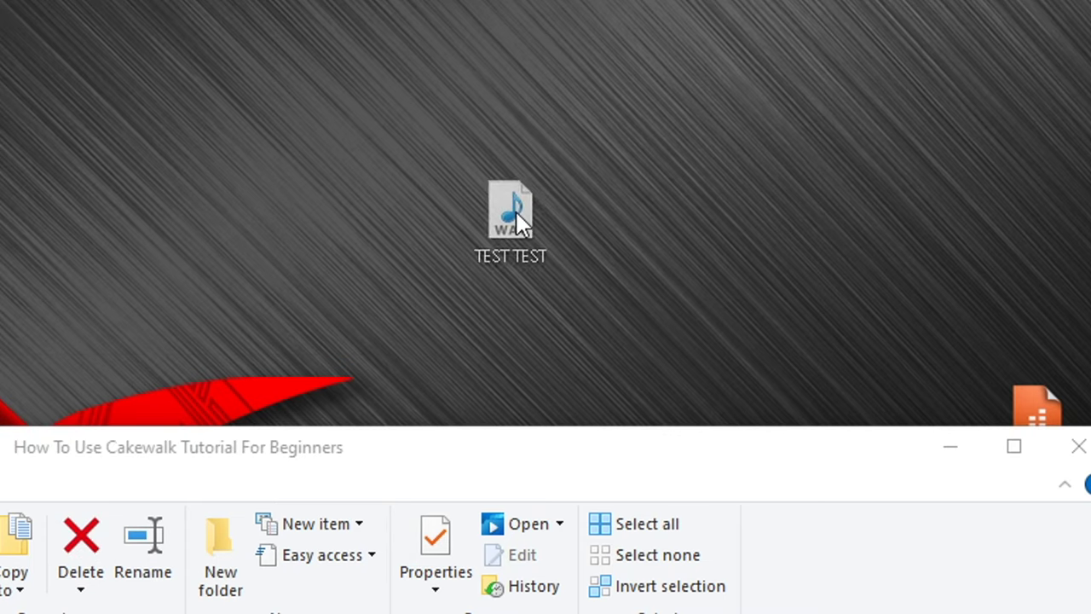
- Reposition the exported TEST TEST WAV file on the desktop, play it in the media player to check it, and close the player
drag(517, 220, 292, 164)
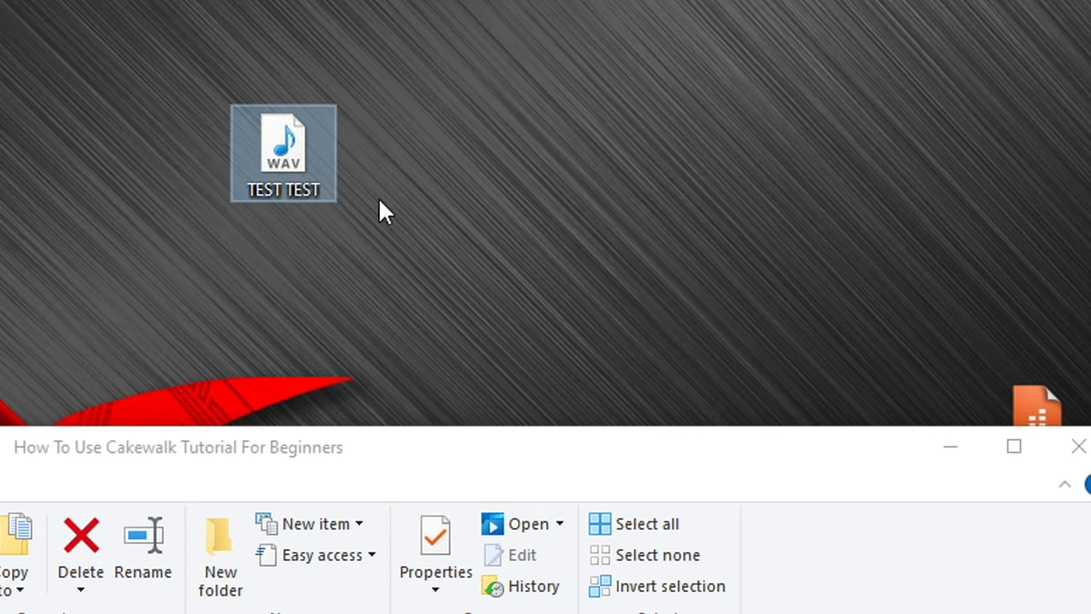
double_click(284, 145)
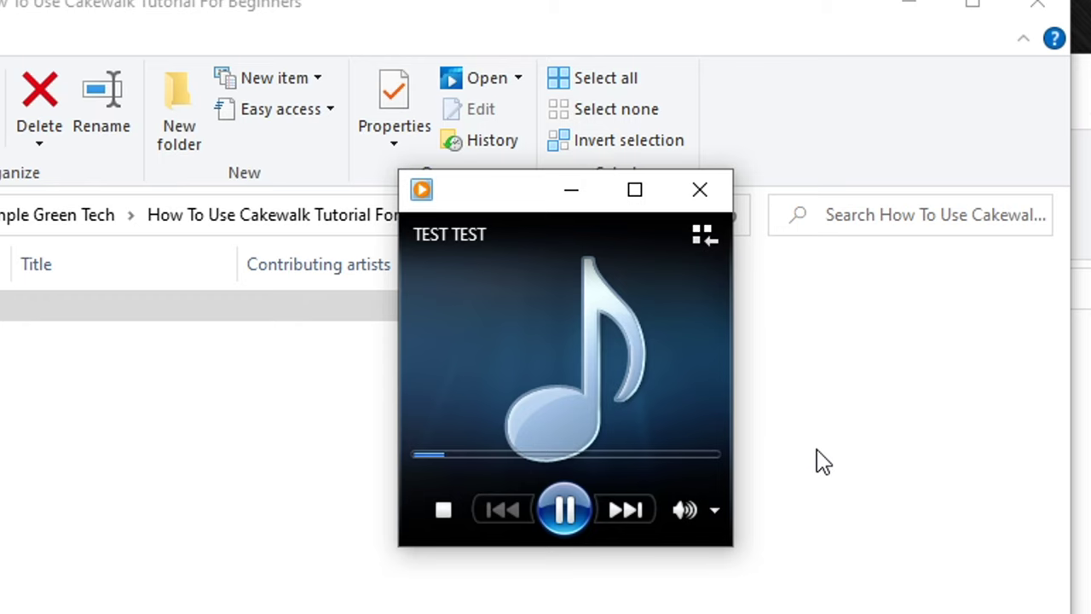
click(725, 187)
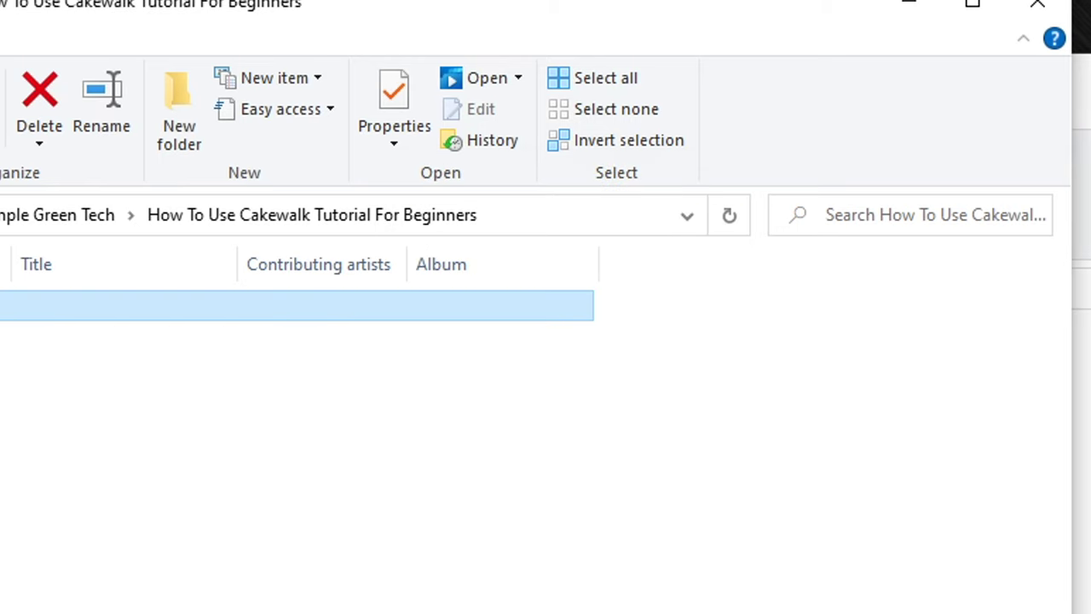